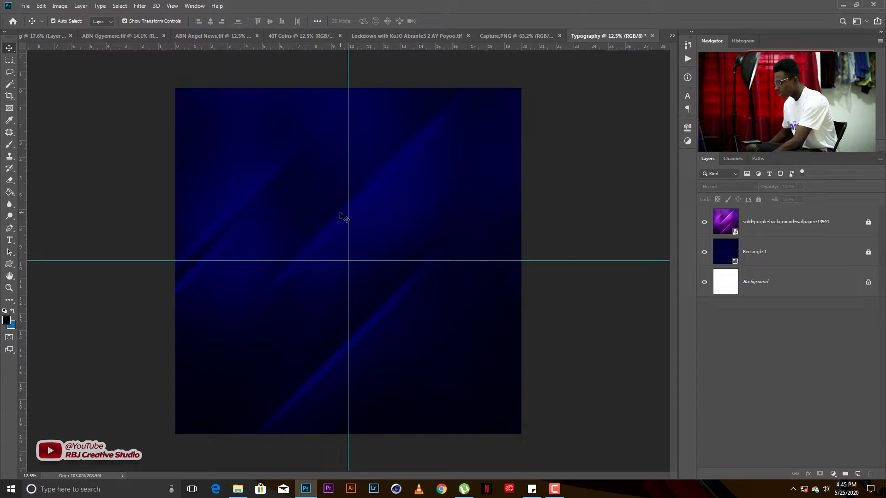
# Add a white Gotham Medium text line reading "RBJ CREATIVE STUDI" above the horizontal guide
pyautogui.press('t')
pyautogui.click(340, 211)
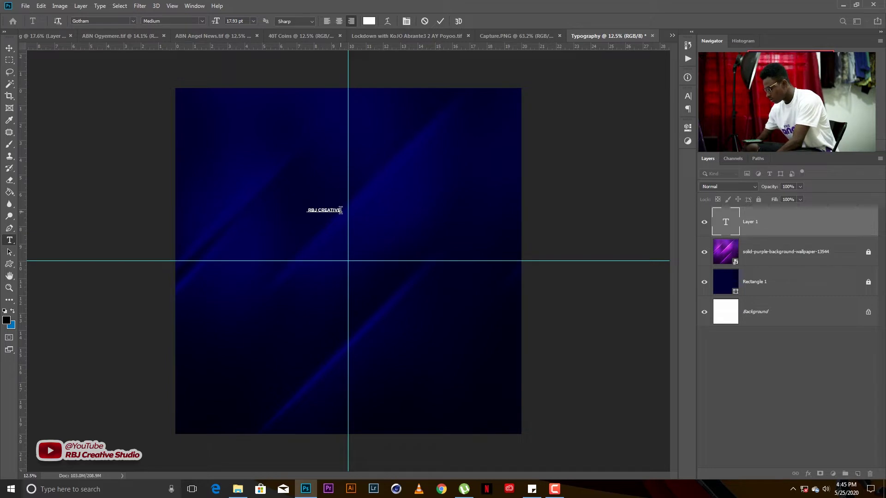
pyautogui.hotkey('ctrl', 'a')
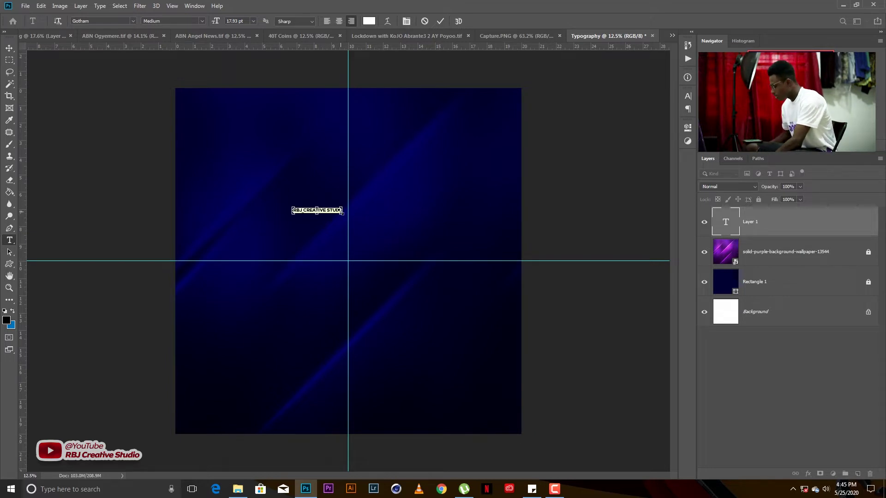
pyautogui.hotkey('ctrl', 'Return')
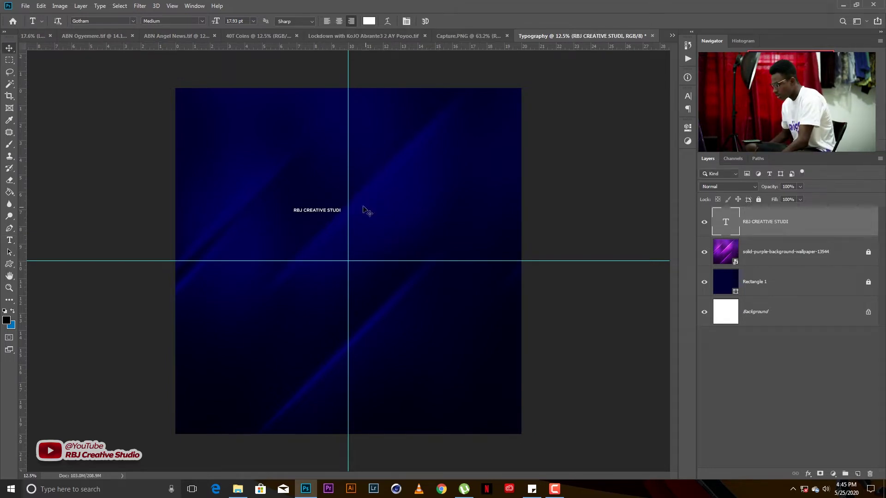
# Move the text line to the upper part of the canvas, centred on the vertical guide, and enlarge it to about 32 pt
pyautogui.hotkey('ctrl', 't')
pyautogui.moveTo(342, 206); pyautogui.dragTo(373, 146)
pyautogui.press('Return')
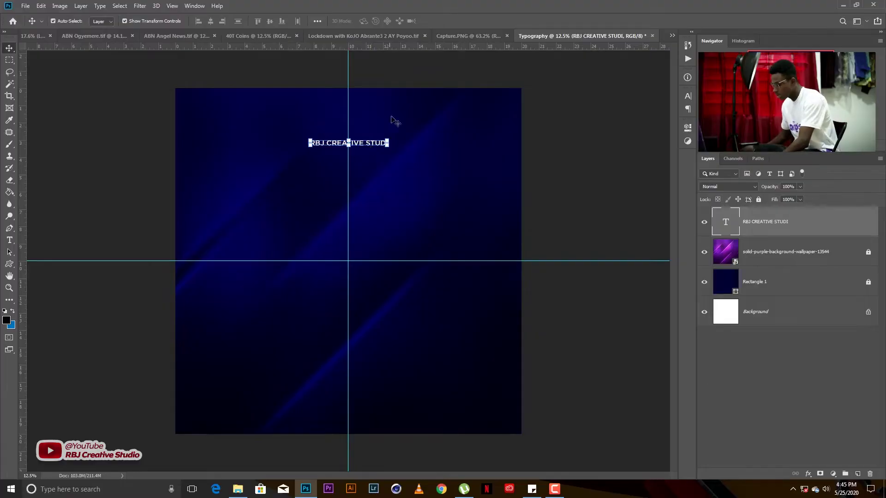
pyautogui.click(387, 139)
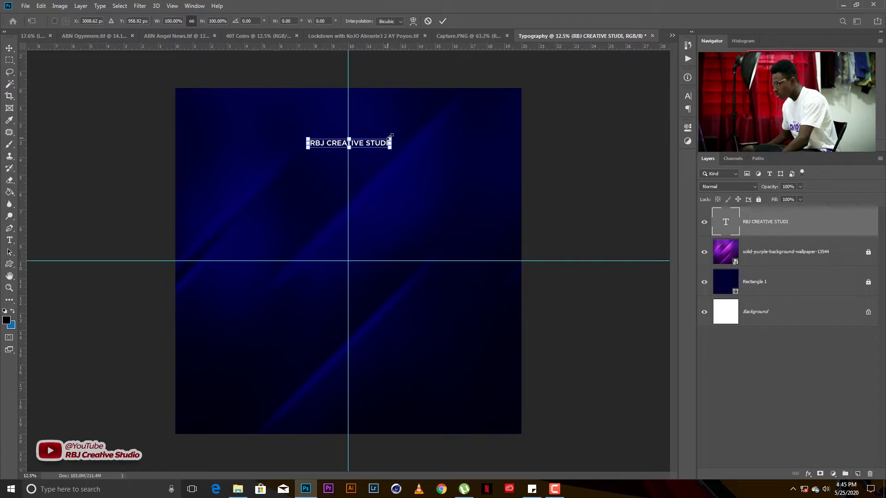
pyautogui.moveTo(390, 137); pyautogui.dragTo(392, 135)
pyautogui.press('Return')
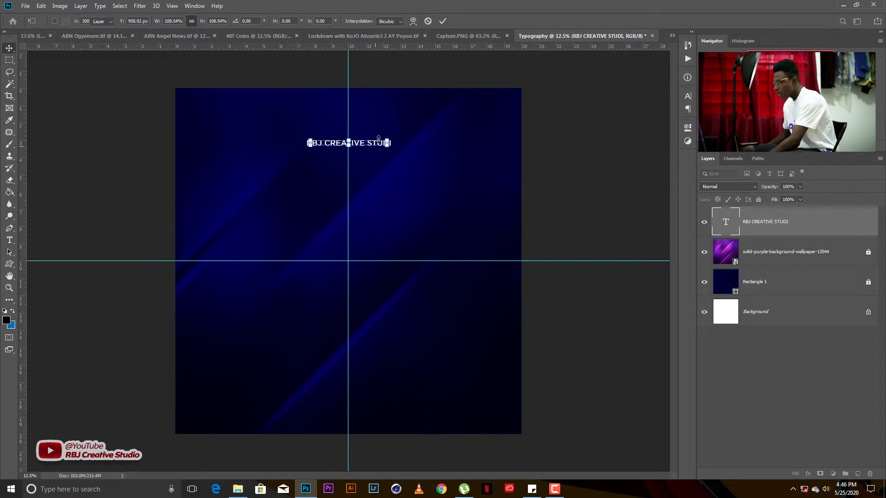
# Complete the heading text to read "RBJ CREATIVE STUDIO" and recentre it on the vertical guide
pyautogui.press('t')
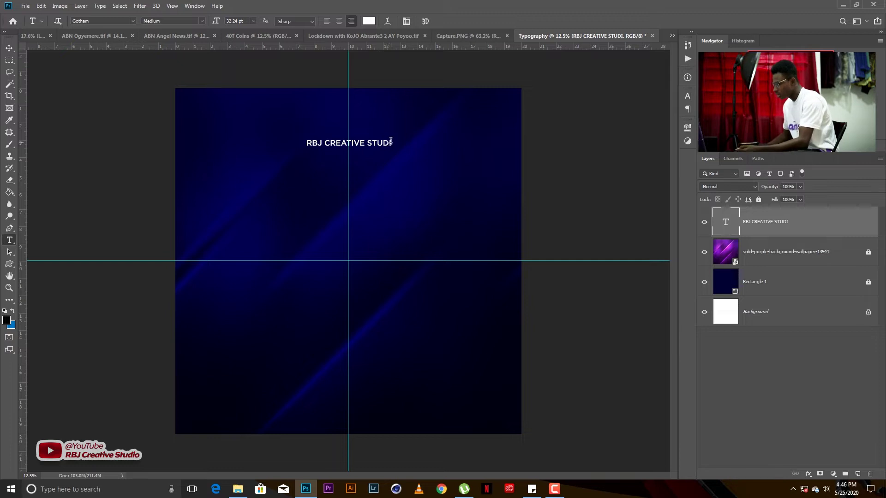
pyautogui.click(390, 143)
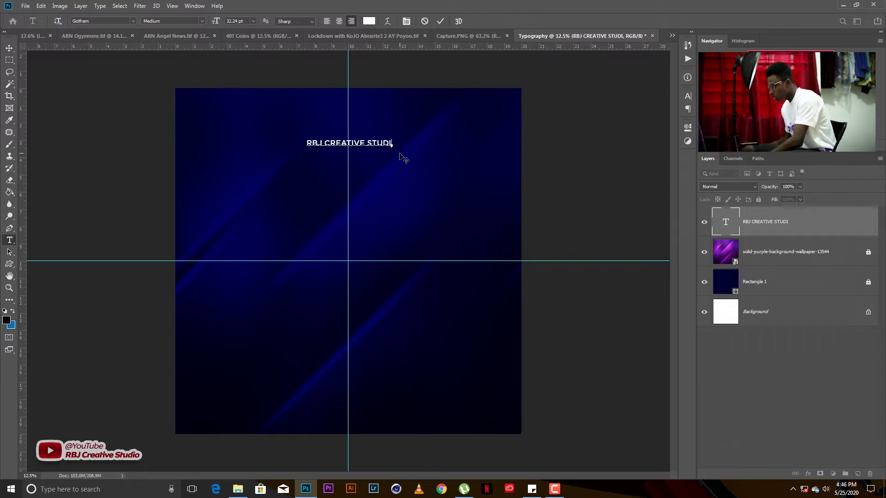
pyautogui.write('O')
pyautogui.hotkey('ctrl', 'Return')
pyautogui.press('v')
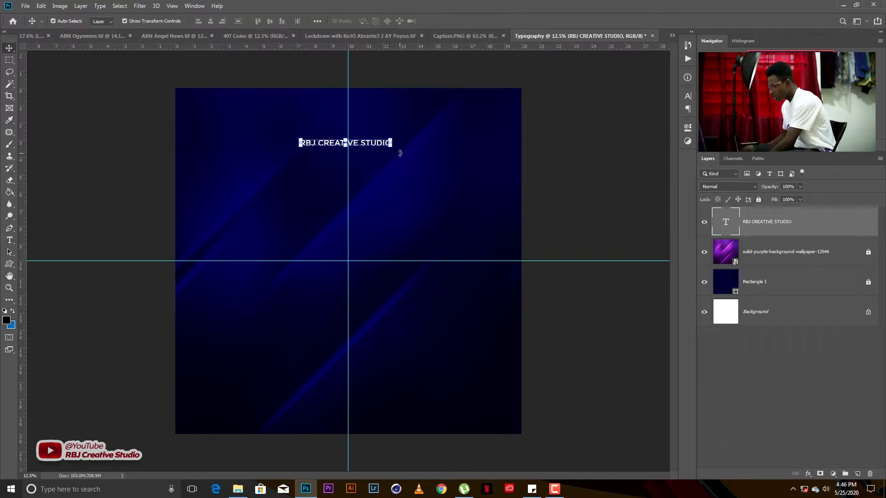
pyautogui.hotkey('shift', 'Right')
pyautogui.hotkey('shift', 'Right')
pyautogui.hotkey('shift', 'Right')
pyautogui.hotkey('shift', 'Right')
pyautogui.hotkey('shift', 'Right')
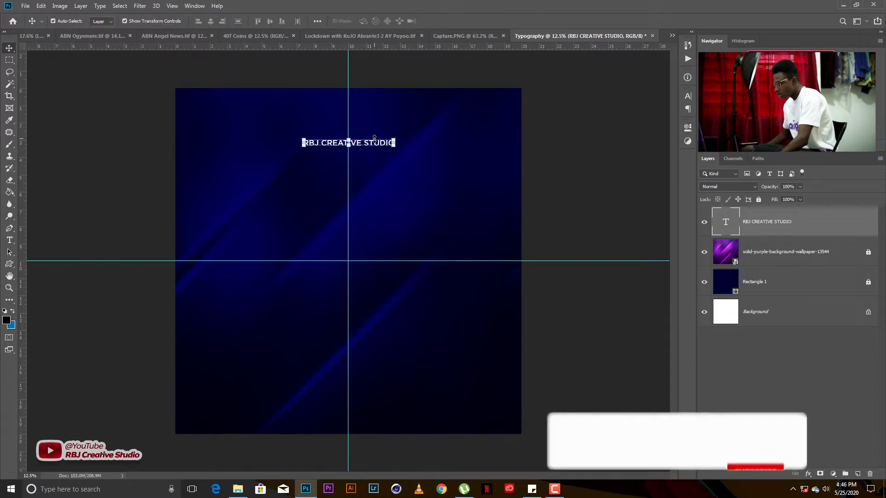
# Duplicate the "RBJ CREATIVE STUDIO" line just below the original and change the copy's text to "PRESENT"
pyautogui.moveTo(374, 138); pyautogui.dragTo(373, 154)
pyautogui.doubleClick(373, 154)
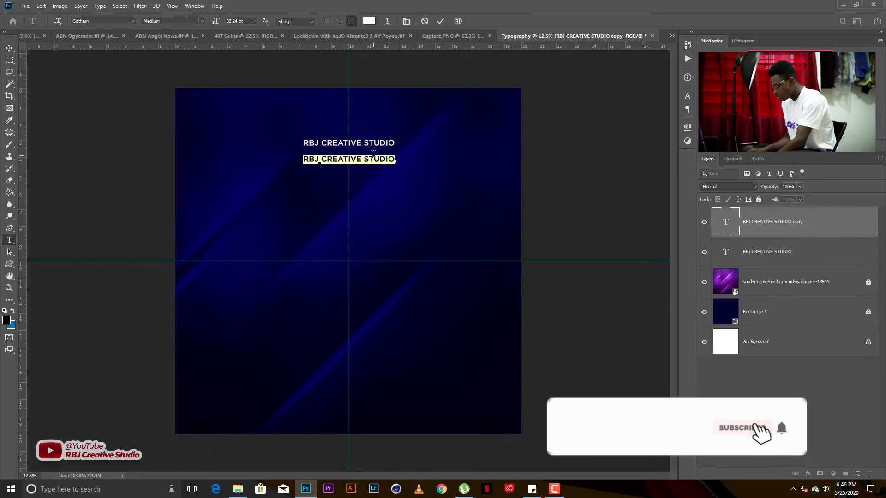
pyautogui.write('PRESENT')
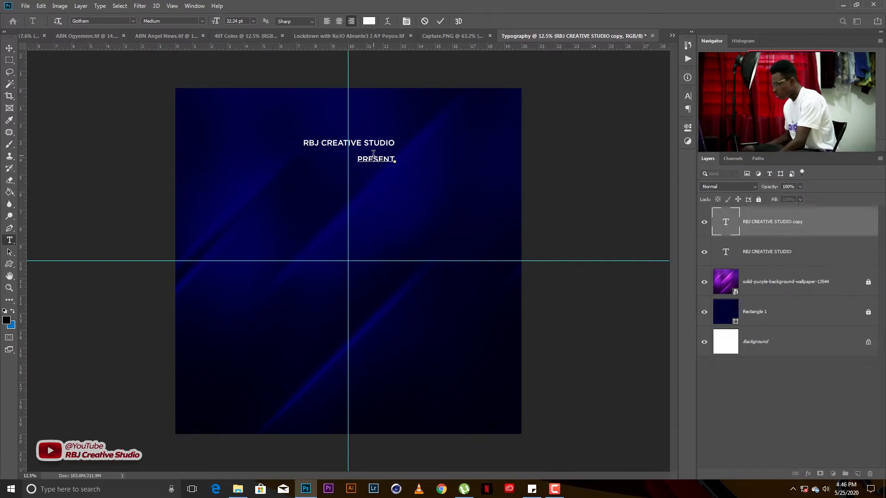
pyautogui.write('V')
pyautogui.press('BackSpace')
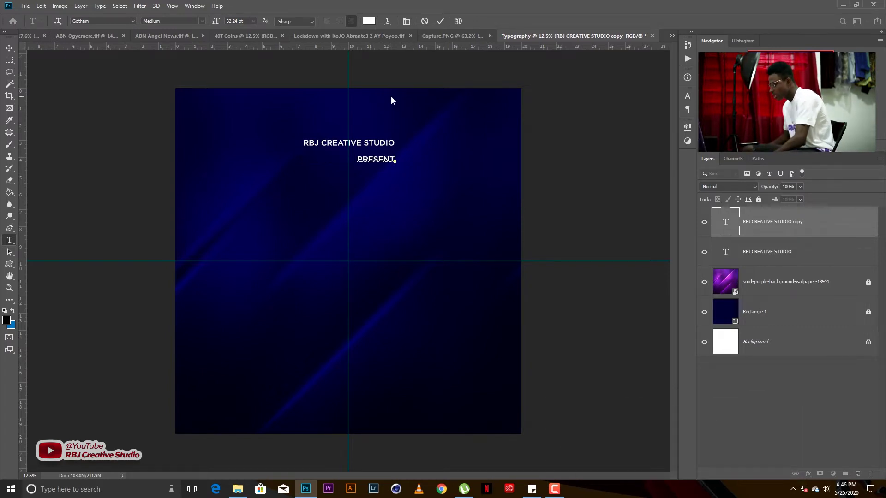
pyautogui.hotkey('ctrl', 'Return')
# Move the "PRESENT" line closer beneath the heading and centre it on the vertical guide
pyautogui.press('v')
pyautogui.moveTo(381, 159); pyautogui.dragTo(353, 156)
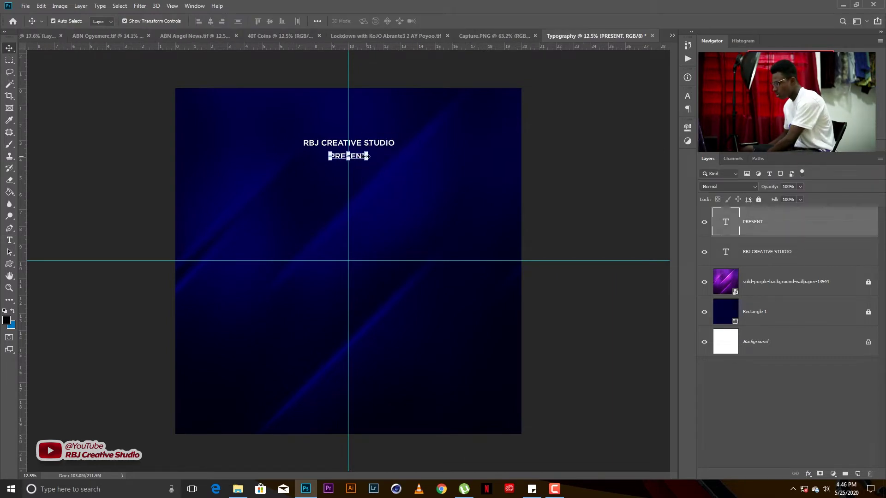
pyautogui.click(342, 168)
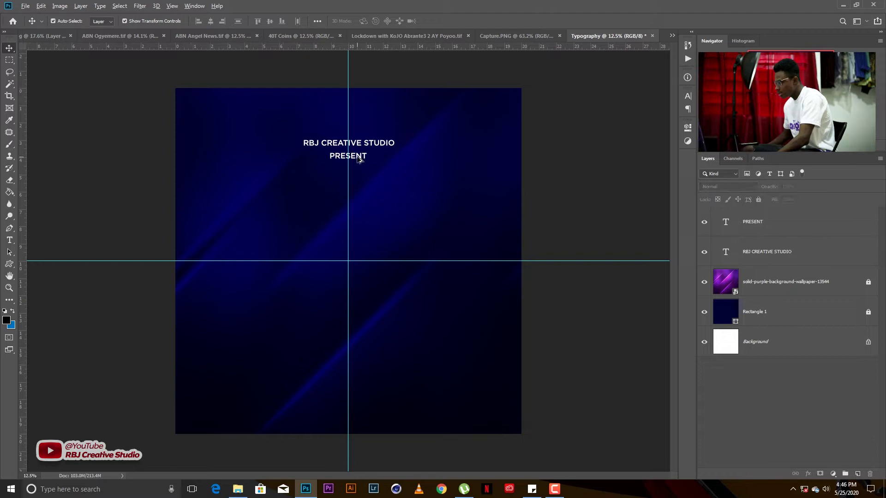
# Duplicate the "PRESENT" line further down the canvas and change the copy's text to "ARTIVES"
pyautogui.moveTo(360, 160); pyautogui.dragTo(360, 198)
pyautogui.doubleClick(361, 196)
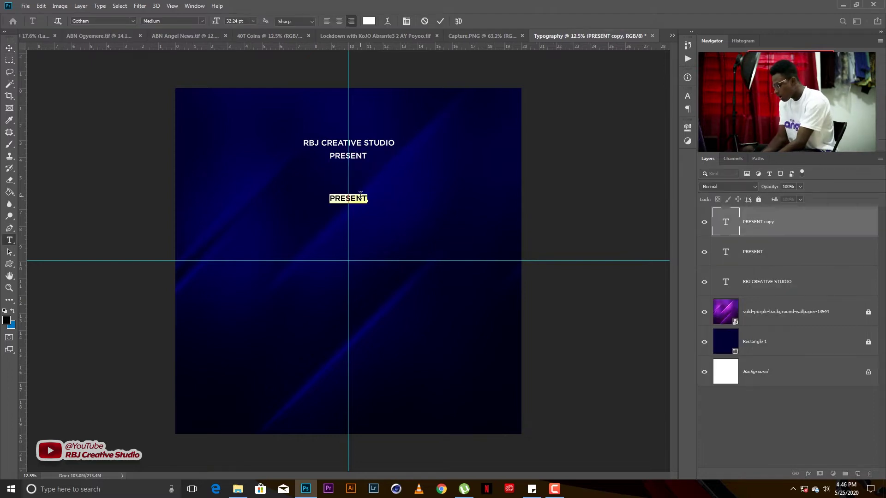
pyautogui.write('ARTIVES')
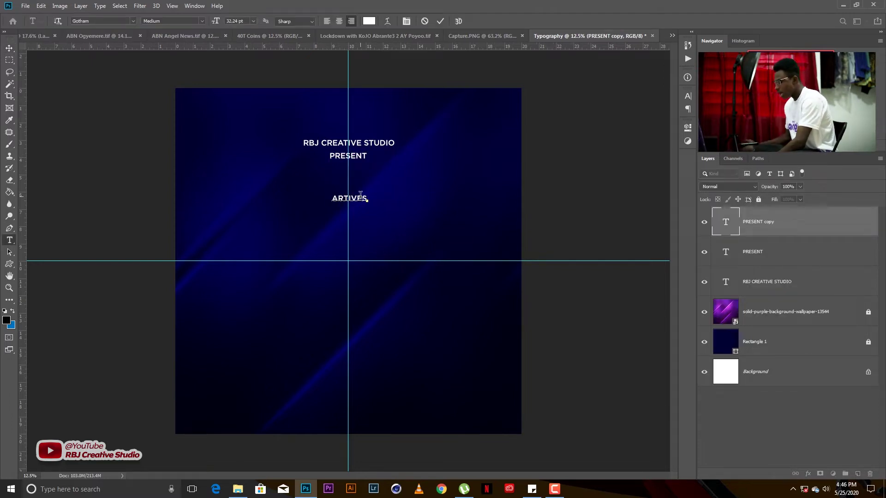
pyautogui.hotkey('ctrl', 'Return')
pyautogui.press('v')
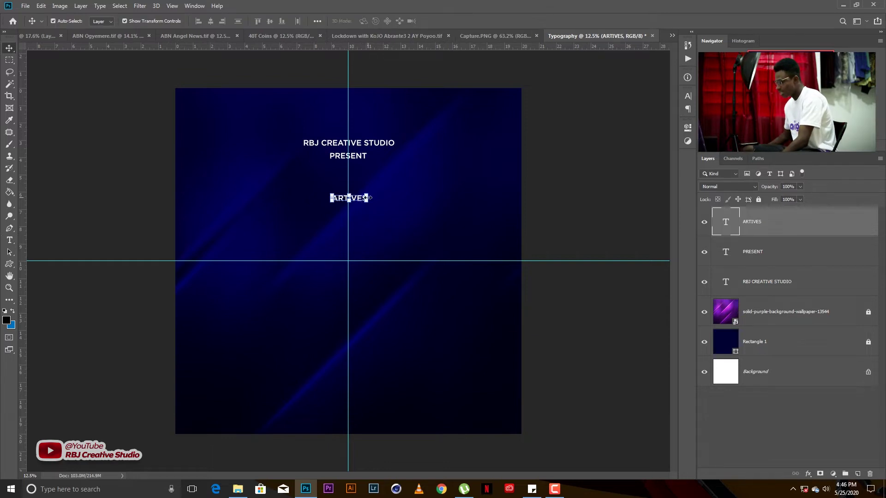
# Scale the "ARTIVES" text up to about 103 pt, keeping it centred on the vertical guide
pyautogui.hotkey('ctrl', 't')
pyautogui.moveTo(365, 190); pyautogui.dragTo(402, 173)
pyautogui.press('Return')
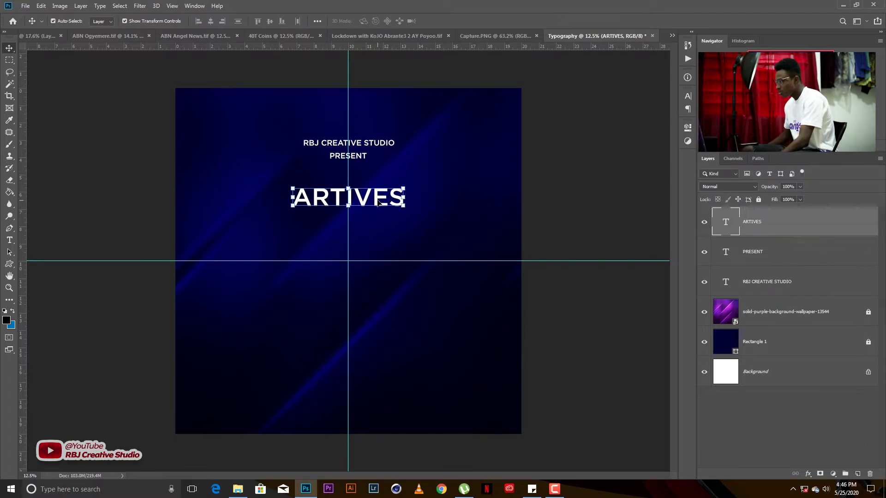
# Change the "PRESENT" line to "PRESENTS" and nudge it back to the centre of the vertical guide
pyautogui.press('t')
pyautogui.click(367, 157)
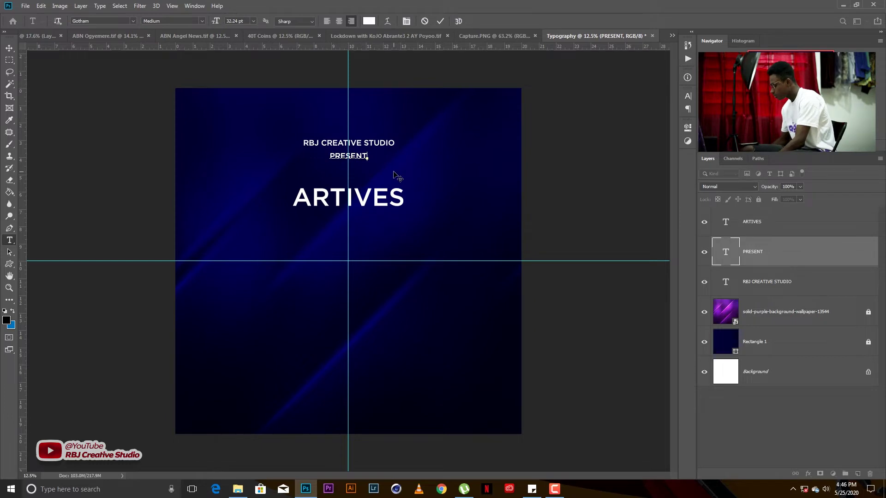
pyautogui.write('S')
pyautogui.hotkey('ctrl', 'Return')
pyautogui.press('v')
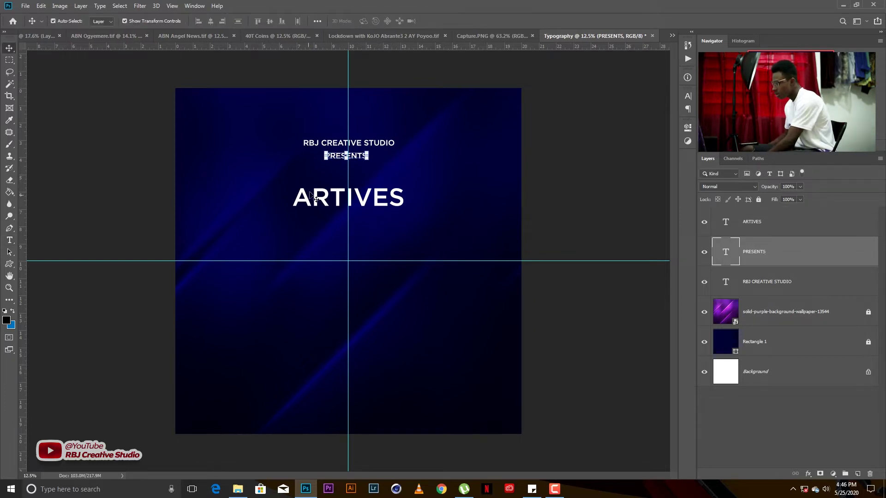
pyautogui.hotkey('shift', 'Right')
pyautogui.hotkey('shift', 'Right')
pyautogui.hotkey('shift', 'Right')
pyautogui.hotkey('shift', 'Right')
# Duplicate the "ARTIVES" line directly below the original and change the copy's text to "COMING SOON"
pyautogui.moveTo(374, 200); pyautogui.dragTo(375, 230)
pyautogui.doubleClick(375, 231)
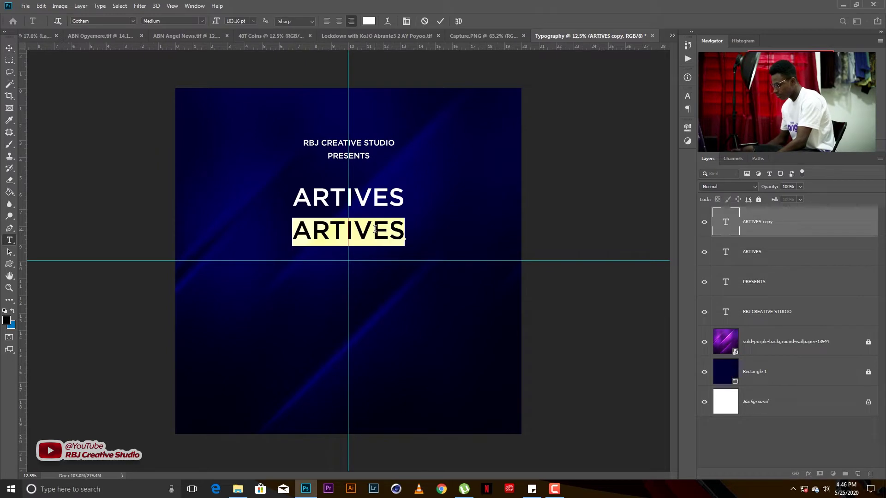
pyautogui.write('CO')
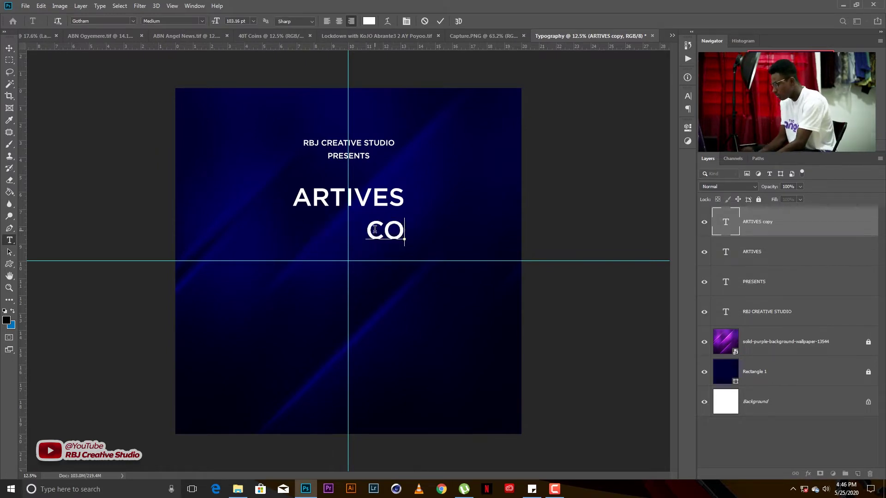
pyautogui.write('MING SOON')
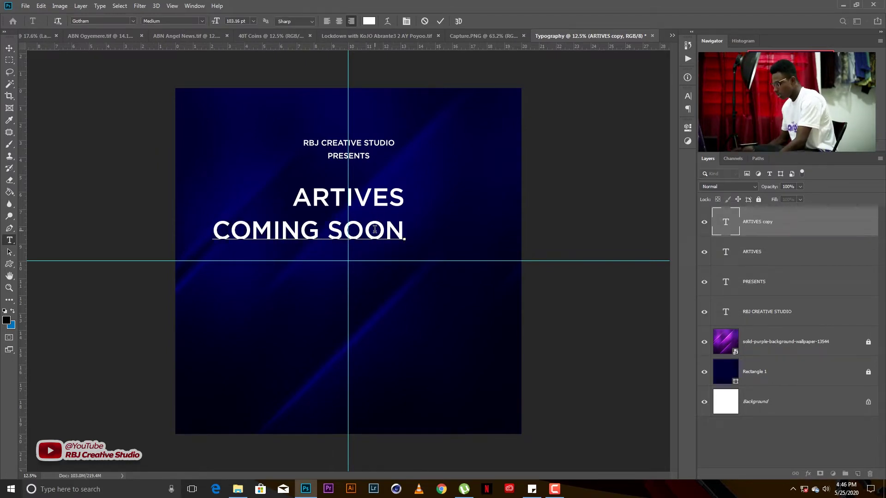
pyautogui.hotkey('ctrl', 'Return')
pyautogui.press('v')
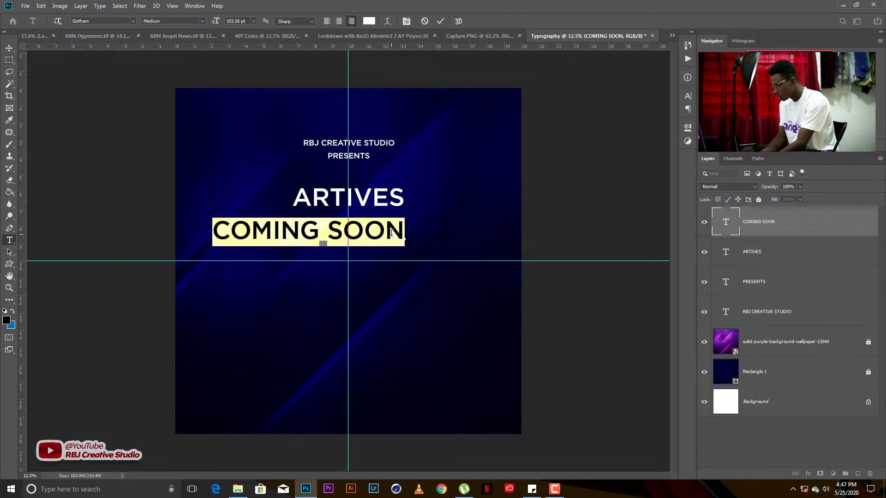
# Replace the "COMING SOON" text with "ART CREATIVES"
pyautogui.write('ART CR')
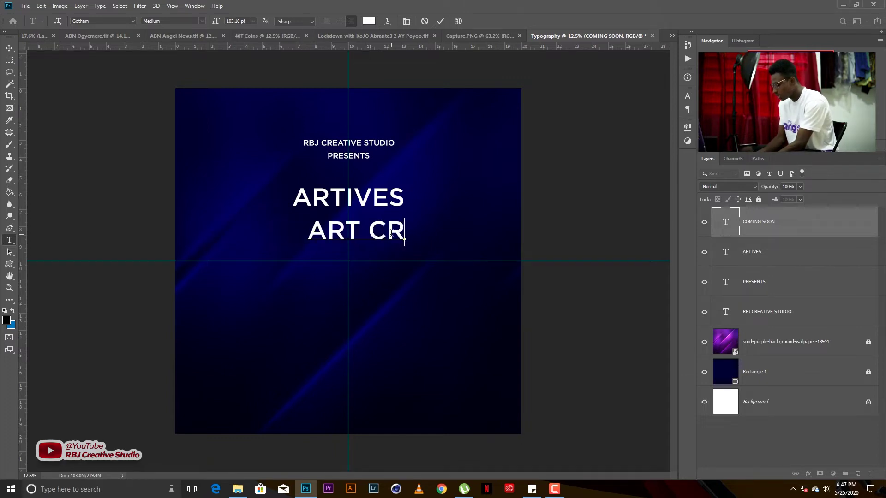
pyautogui.write('EATIVES')
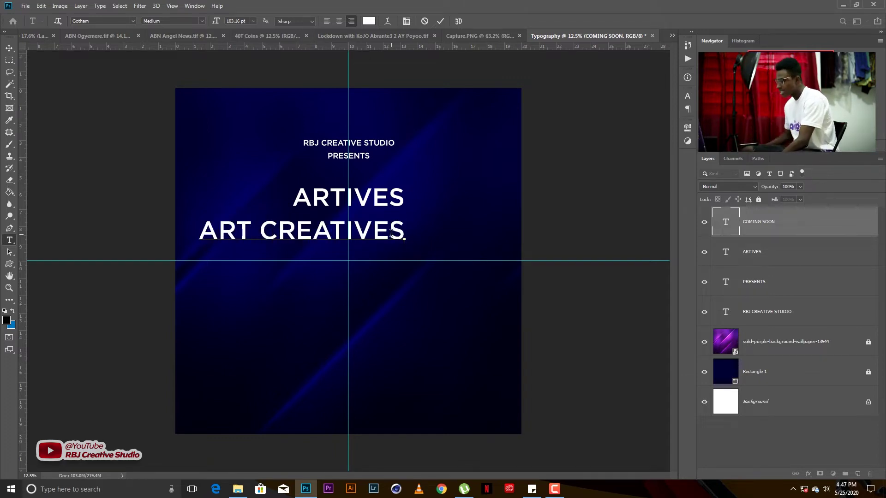
pyautogui.hotkey('ctrl', 'Return')
pyautogui.press('v')
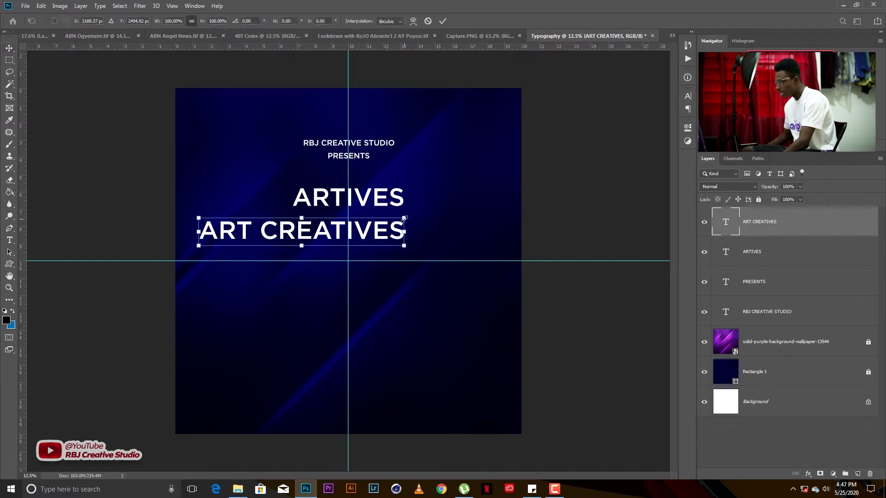
# Scale "ART CREATIVES" down to about 46 pt, centred beneath "ARTIVES", and place a duplicate of it just below the horizontal guide
pyautogui.moveTo(404, 230)
pyautogui.mouseDown()
pyautogui.moveTo(330, 230)
pyautogui.moveTo(365, 212)
pyautogui.moveTo(373, 275)
pyautogui.mouseUp()
pyautogui.press('Return')
pyautogui.click(415, 226)
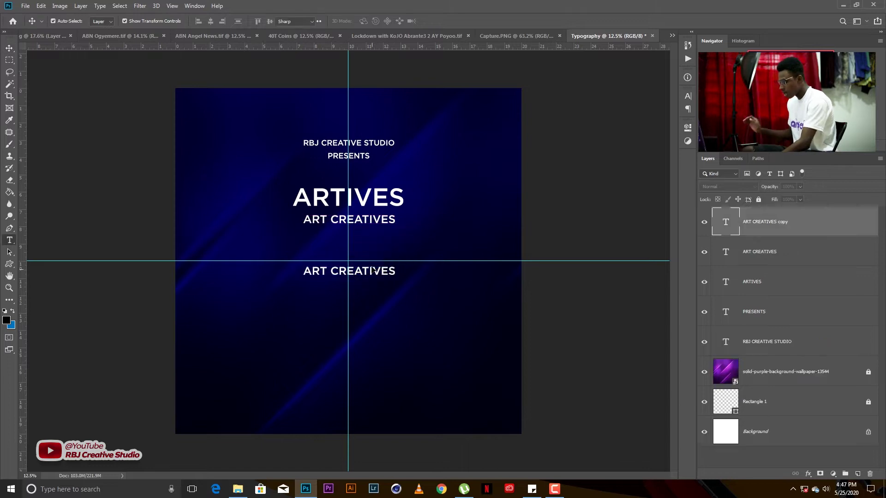
# Change the duplicated "ART CREATIVES" line below the horizontal guide to read "10TH JUNE 2020"
pyautogui.doubleClick(371, 270)
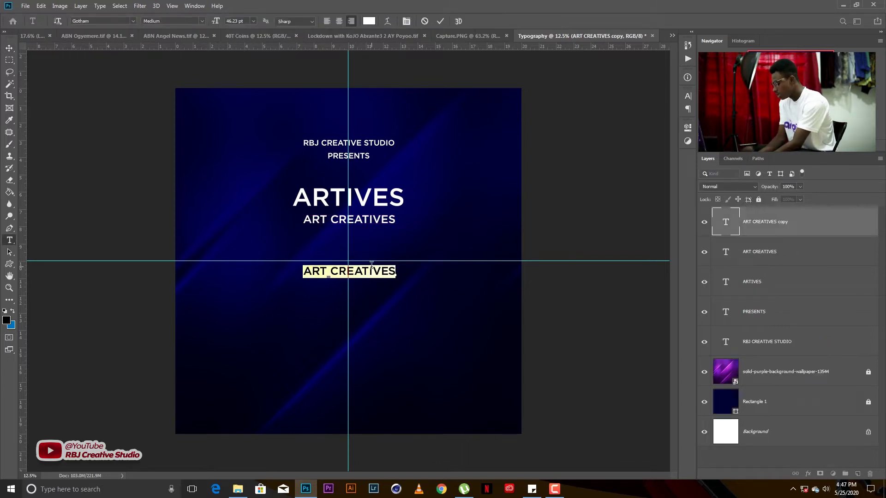
pyautogui.write('10TH J')
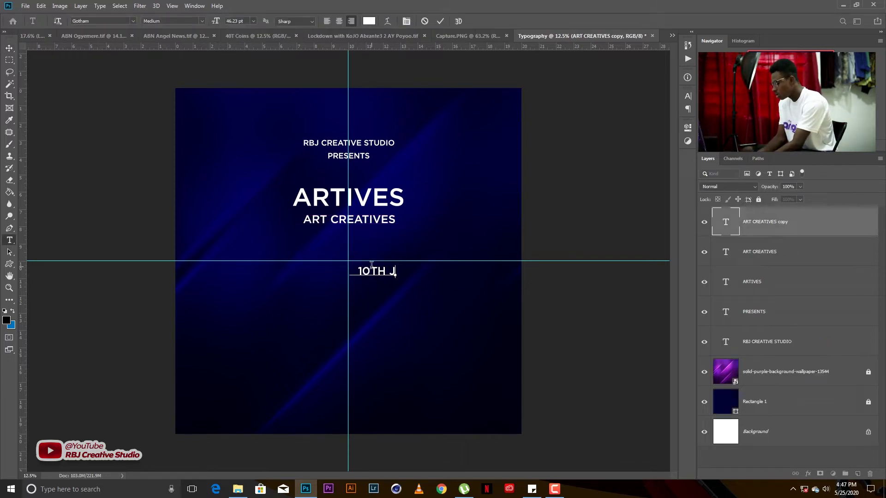
pyautogui.write('UNE 2020')
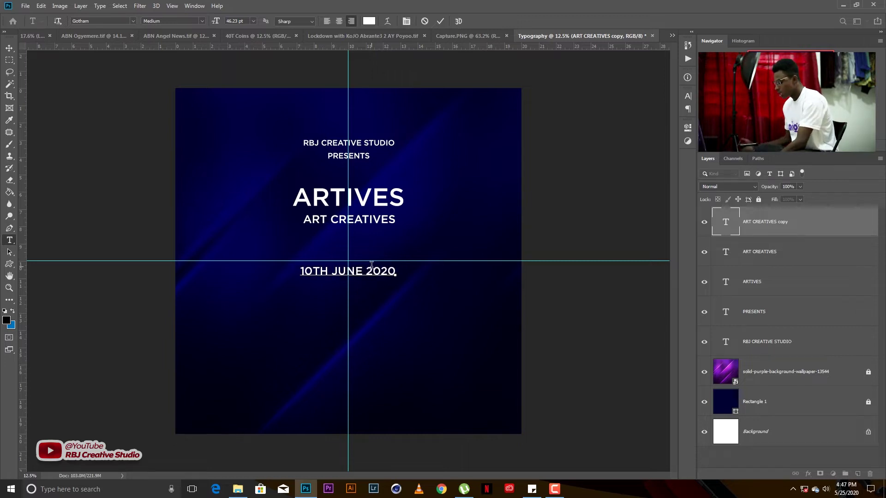
pyautogui.hotkey('ctrl', 'Return')
pyautogui.press('v')
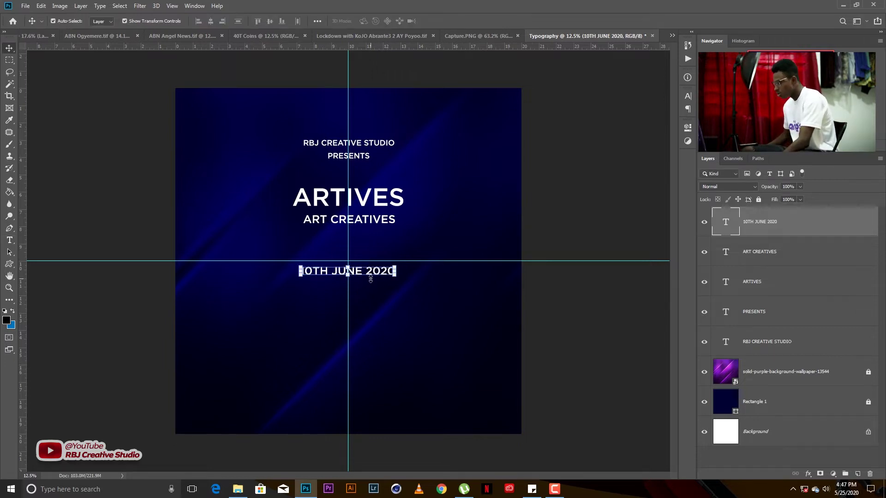
# Duplicate the "10TH JUNE 2020" line directly below itself and change the copy's text to "5:00PM"
pyautogui.moveTo(366, 276); pyautogui.dragTo(369, 291)
pyautogui.doubleClick(370, 286)
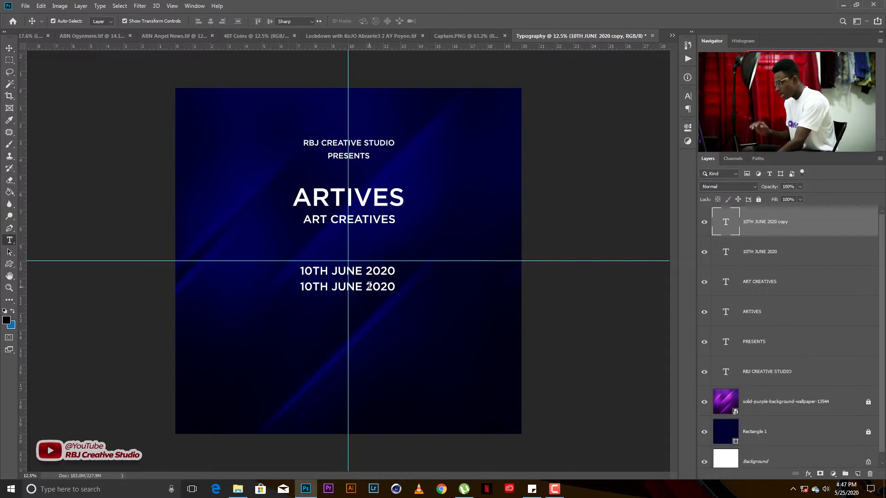
pyautogui.write('5')
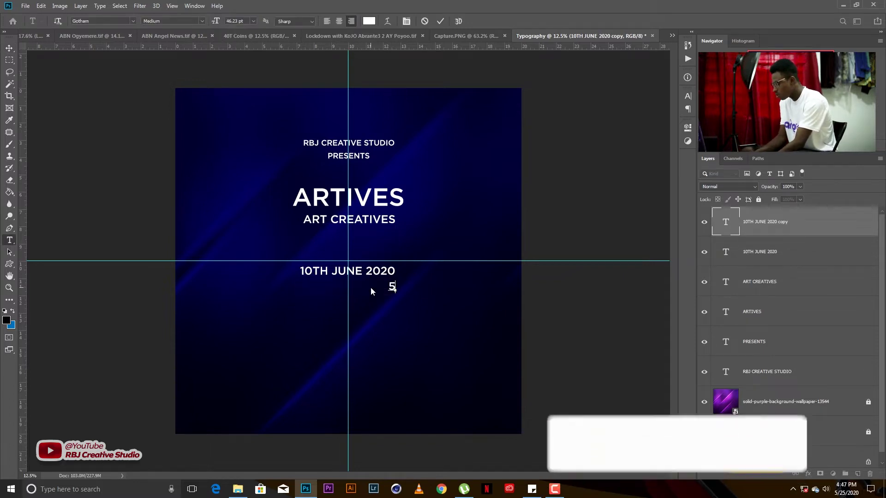
pyautogui.write(':00PM')
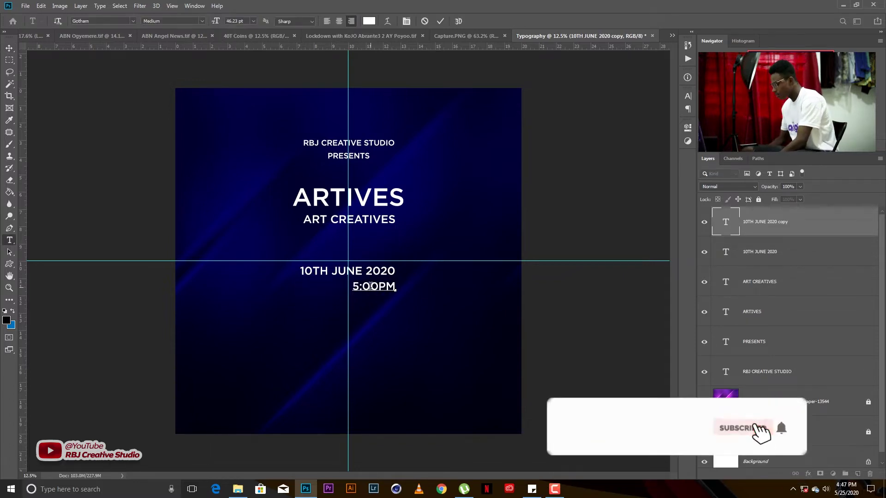
pyautogui.hotkey('ctrl', 'Return')
pyautogui.press('v')
# Centre the "5:00PM" line on the vertical guide, slightly lower beneath the date
pyautogui.moveTo(369, 294); pyautogui.dragTo(349, 295)
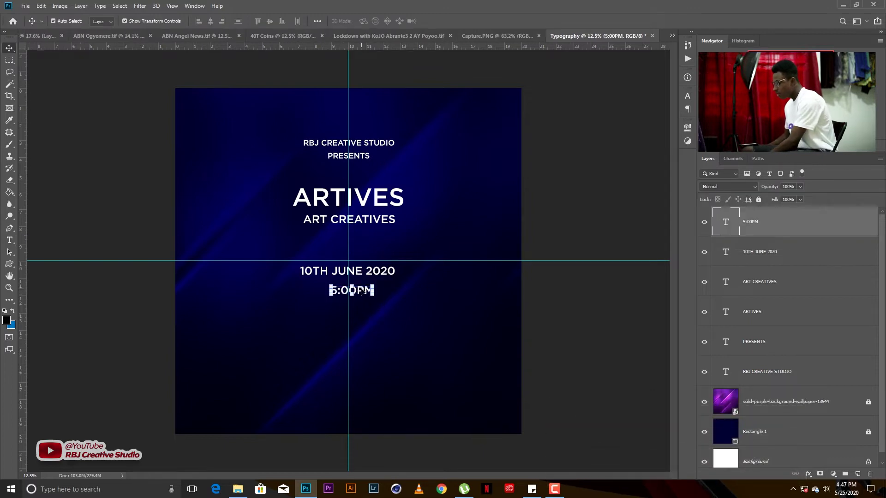
pyautogui.hotkey('shift', 'Left')
pyautogui.hotkey('shift', 'Left')
pyautogui.hotkey('shift', 'Left')
pyautogui.hotkey('shift', 'Left')
pyautogui.hotkey('shift', 'Left')
pyautogui.hotkey('shift', 'Left')
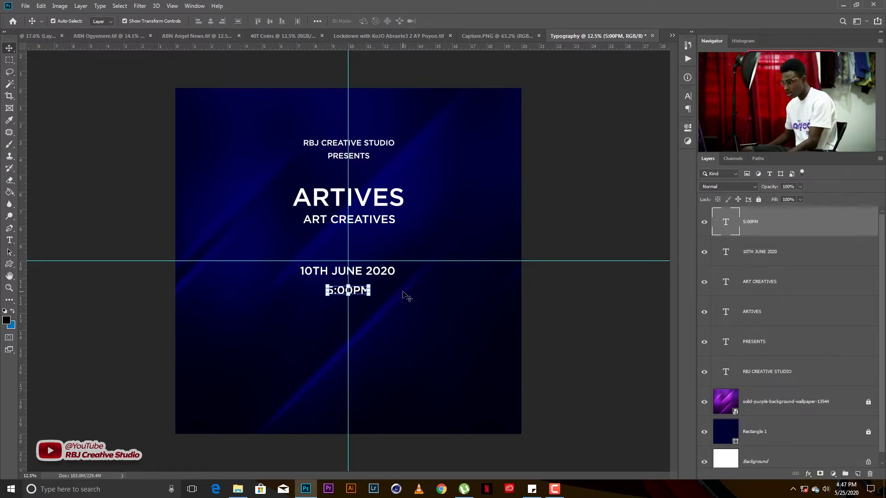
pyautogui.click(371, 304)
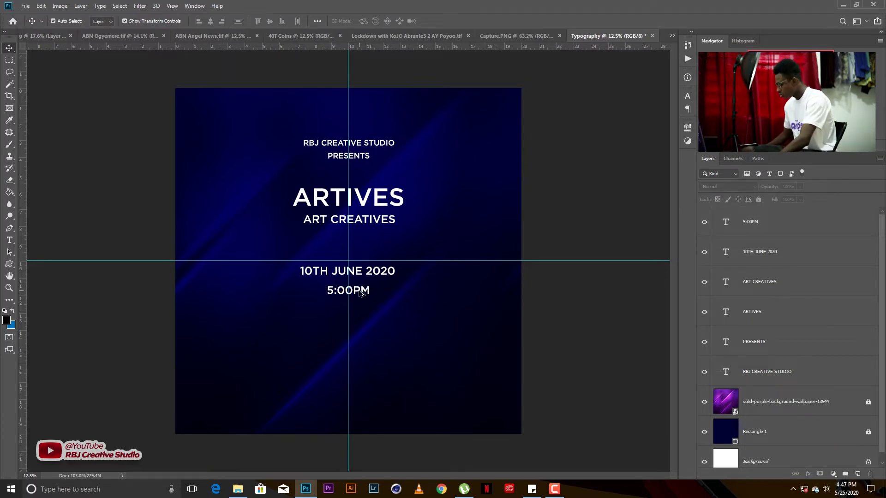
# Duplicate the "5:00PM" line just below itself and change the copy's text to "BASEMENT BAR AND LOUNGE"
pyautogui.moveTo(361, 294); pyautogui.dragTo(363, 308)
pyautogui.doubleClick(363, 307)
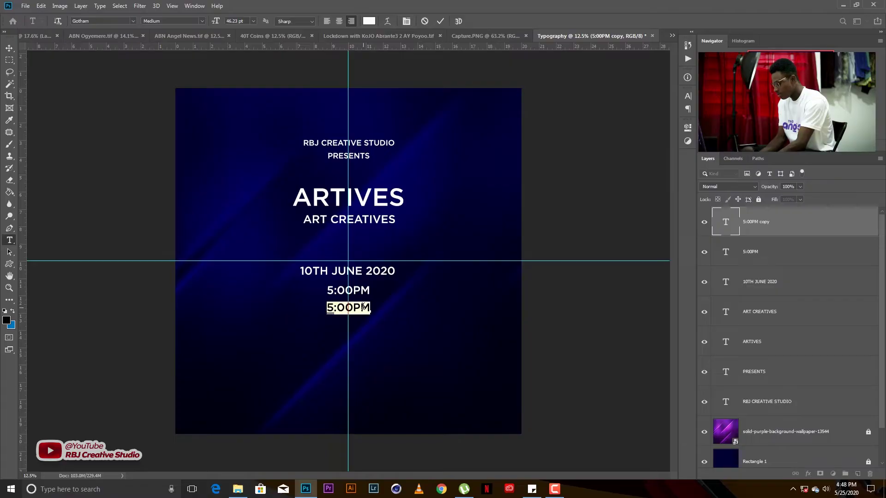
pyautogui.write('BASEMENT')
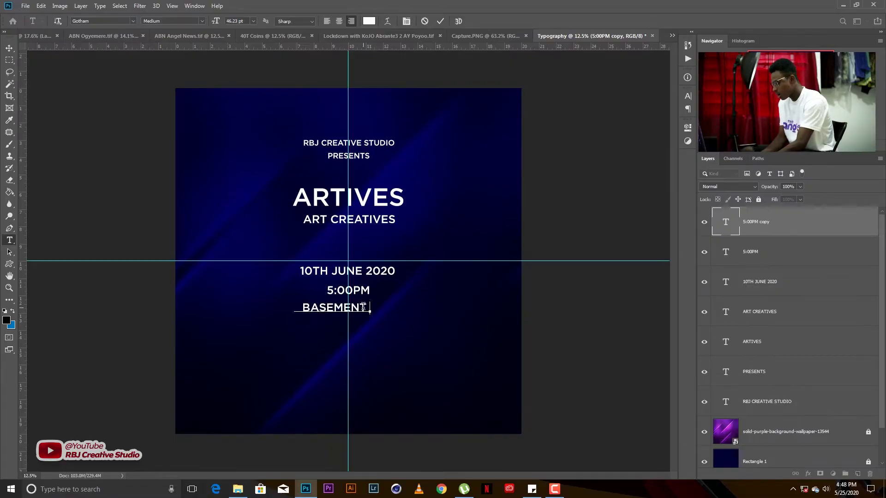
pyautogui.write(' BAR AND LOUNGE')
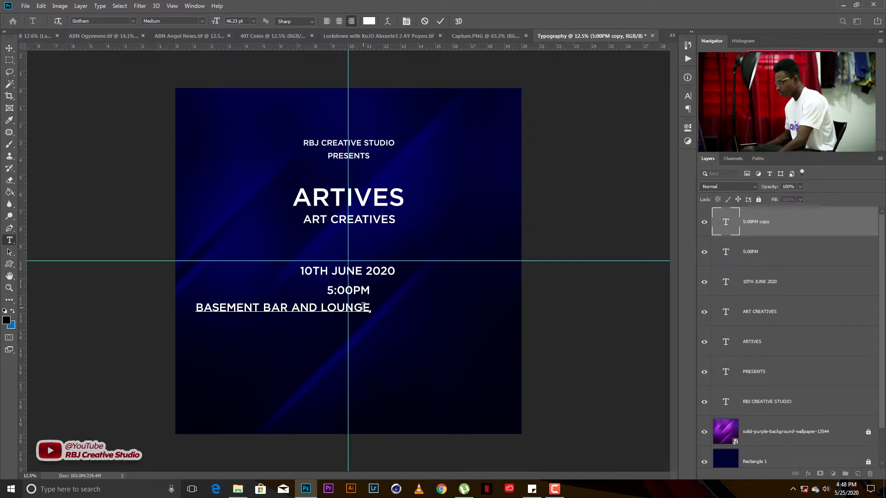
pyautogui.hotkey('ctrl', 'Return')
pyautogui.press('v')
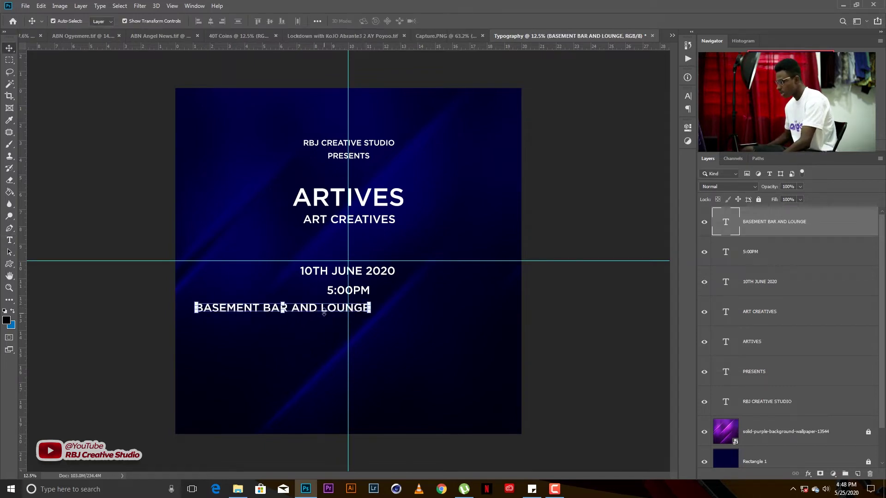
# Centre "BASEMENT BAR AND LOUNGE" on the vertical guide and nudge it up closer to "5:00PM"
pyautogui.moveTo(325, 312); pyautogui.dragTo(382, 311)
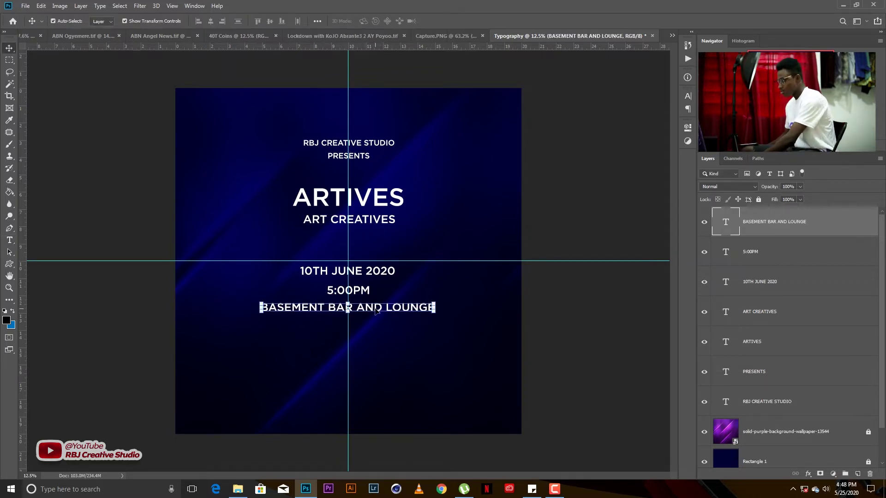
pyautogui.hotkey('shift', 'Up')
pyautogui.hotkey('shift', 'Up')
pyautogui.hotkey('shift', 'Up')
pyautogui.hotkey('shift', 'Up')
pyautogui.hotkey('shift', 'Up')
pyautogui.hotkey('shift', 'Up')
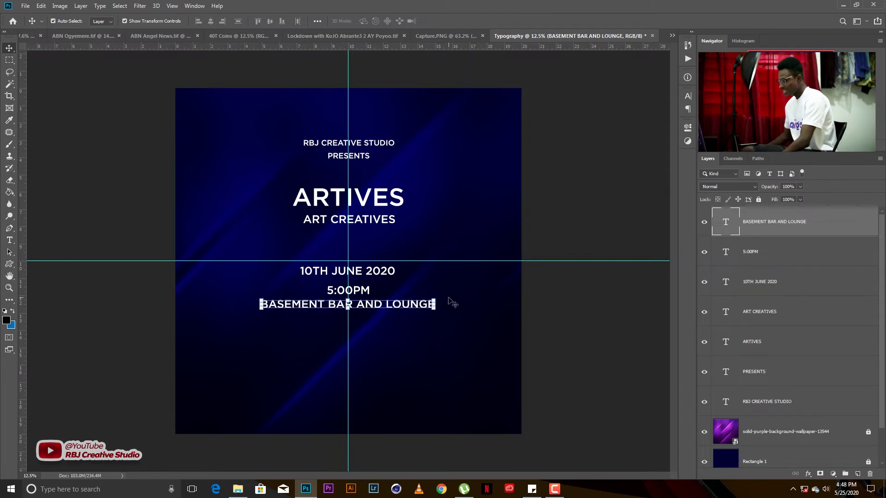
# Scale "BASEMENT BAR AND LOUNGE" down to about 37 pt, keeping it centred on the vertical guide
pyautogui.click(435, 299)
pyautogui.moveTo(435, 297); pyautogui.dragTo(418, 297)
pyautogui.press('Return')
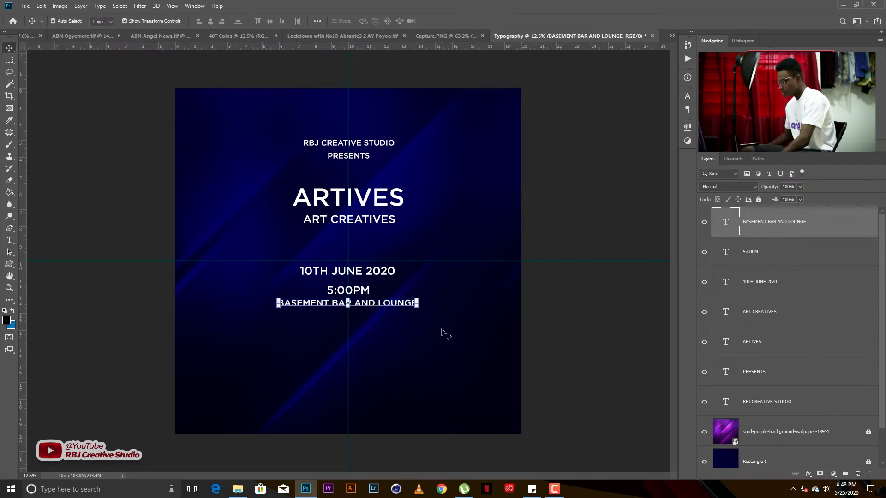
# Place a duplicate of "BASEMENT BAR AND LOUNGE" further down the poster and change its text to "CREATED TO CREATE"
pyautogui.click(373, 310)
pyautogui.moveTo(381, 306); pyautogui.dragTo(386, 354)
pyautogui.doubleClick(386, 354)
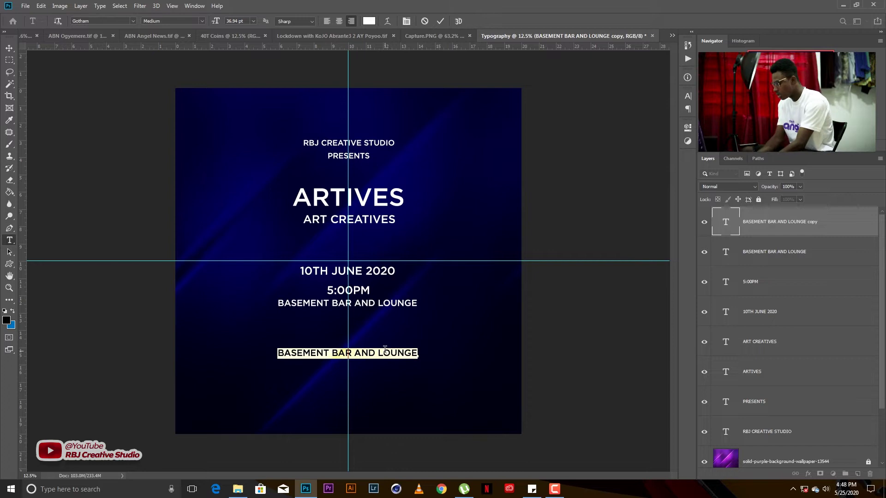
pyautogui.write('CREATED')
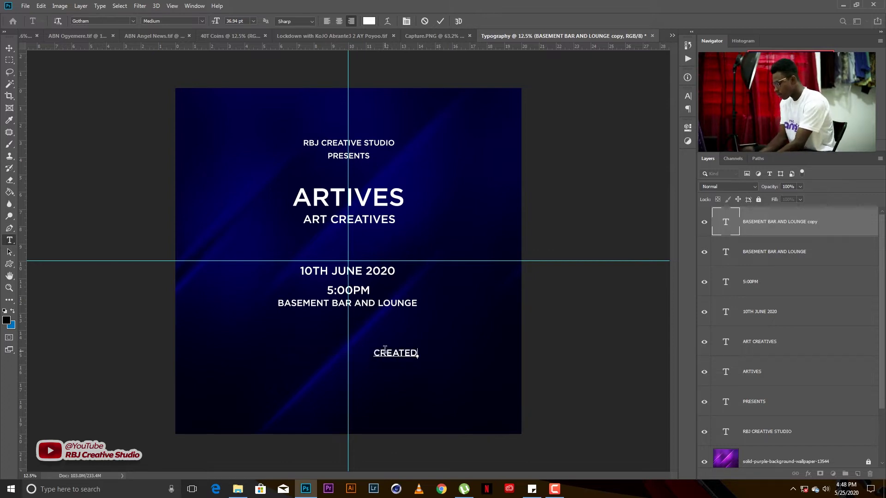
pyautogui.write(' TO CREATE')
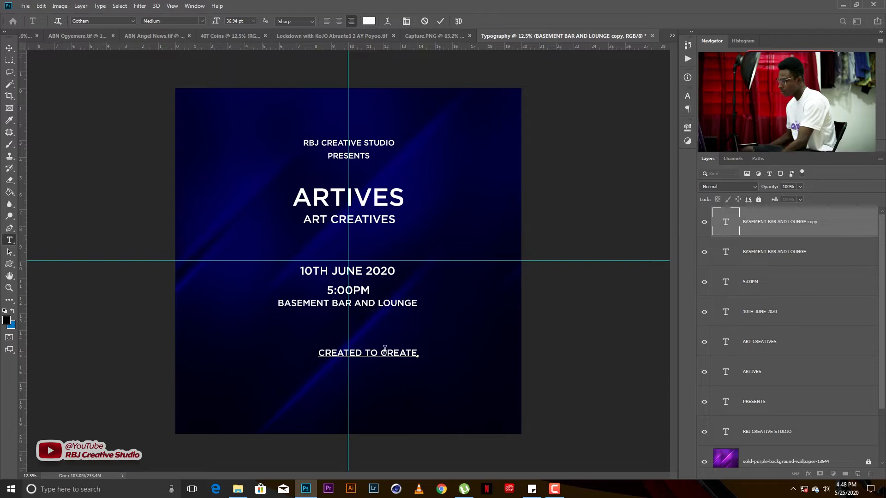
pyautogui.hotkey('ctrl', 'Return')
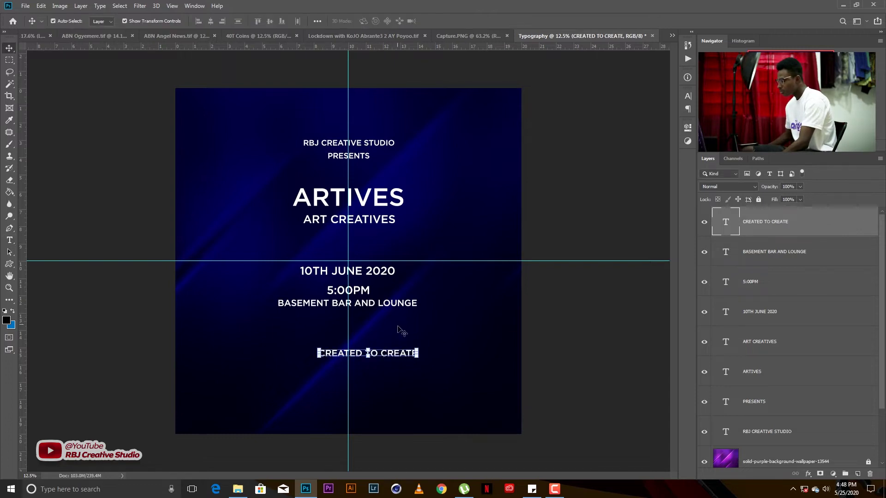
# Centre "CREATED TO CREATE" on the vertical guide and add a centred duplicate below it reading "COME ONE COME ALL"
pyautogui.moveTo(391, 356); pyautogui.dragTo(371, 381)
pyautogui.hotkey('ctrl', 'j')
pyautogui.press('t')
pyautogui.tripleClick(371, 381)
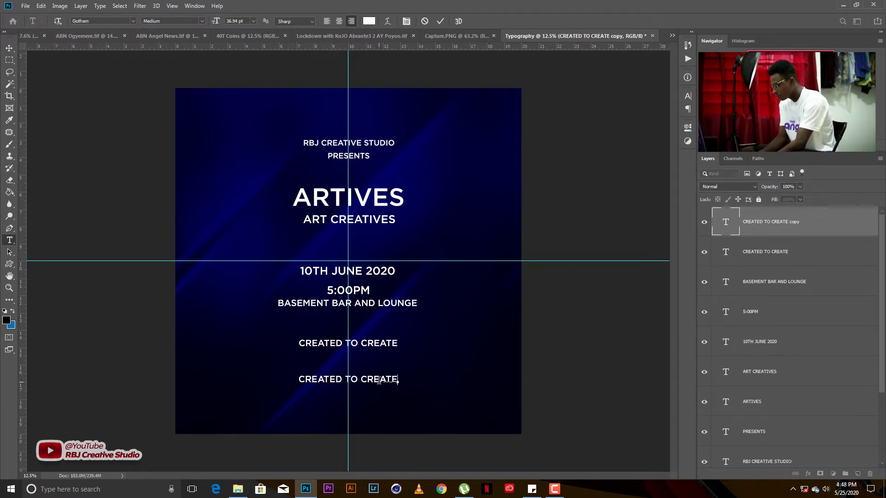
pyautogui.write('COME ONE COME ALL.')
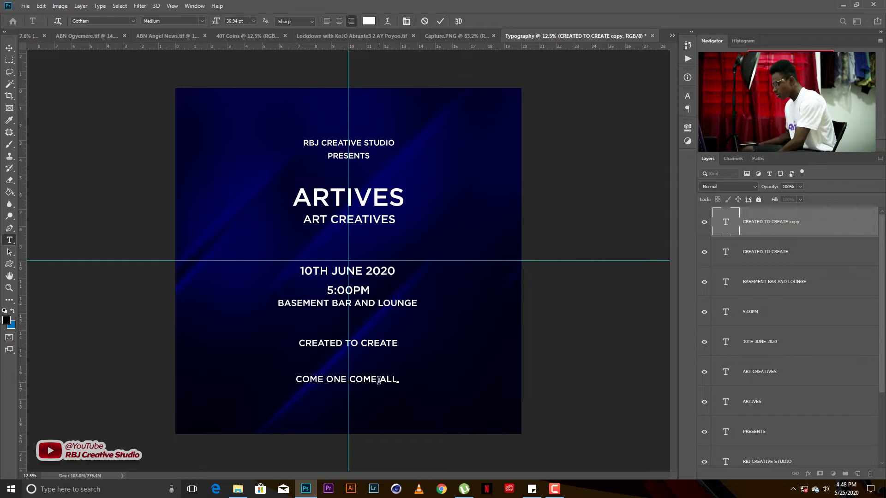
pyautogui.hotkey('ctrl', 'Return')
pyautogui.press('v')
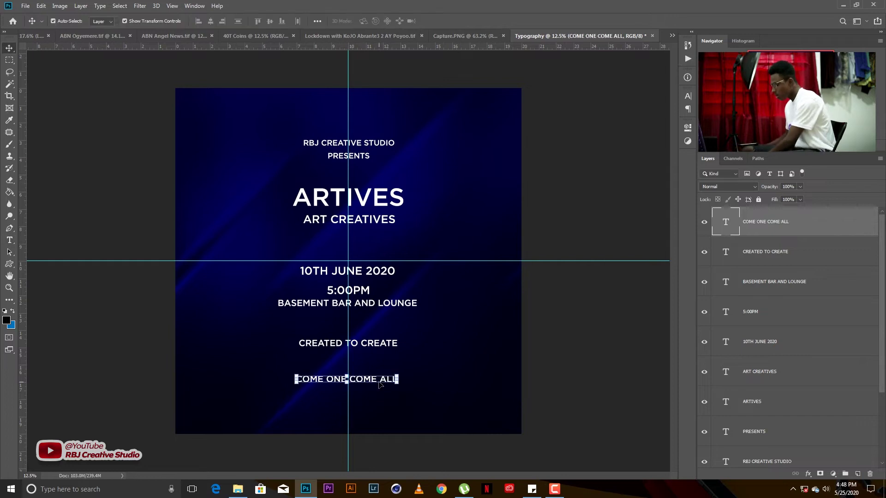
pyautogui.moveTo(379, 385); pyautogui.dragTo(386, 389)
pyautogui.click(455, 370)
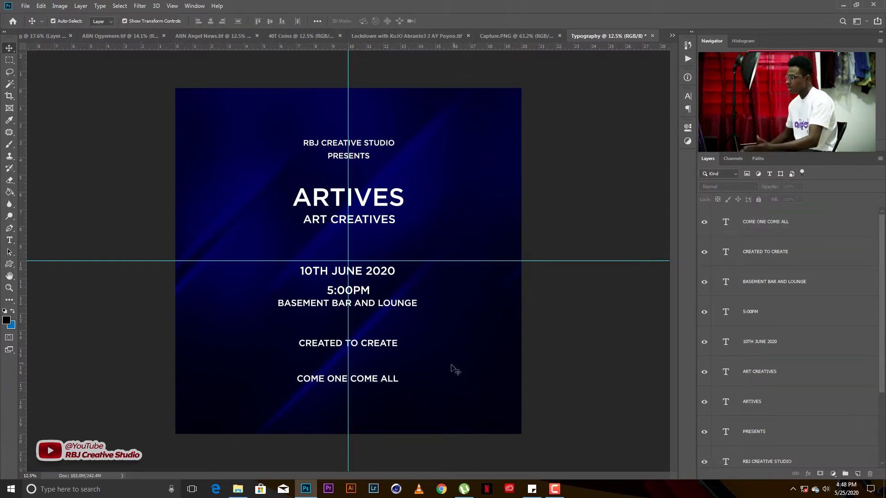
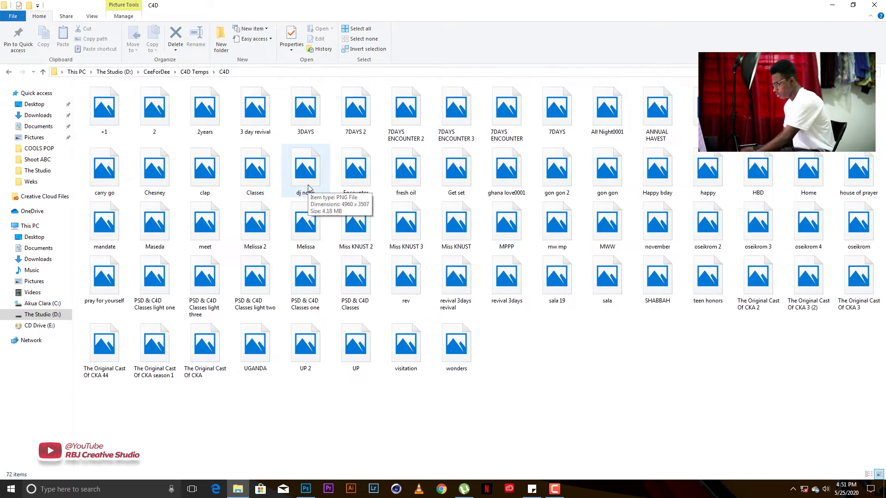
# Browse from the C4D folder to the Rendered folder in CeeForDee and open the Tuts image for reference
pyautogui.press('BackSpace')
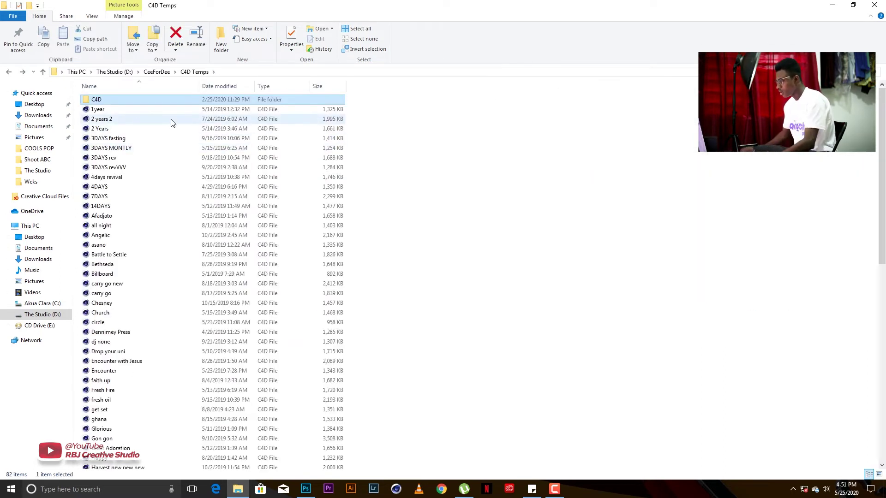
pyautogui.press('BackSpace')
pyautogui.doubleClick(240, 135)
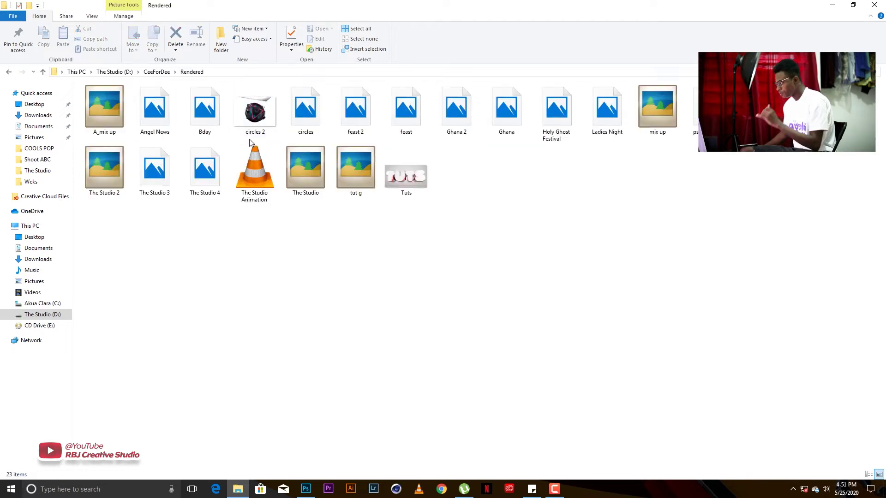
pyautogui.click(406, 183)
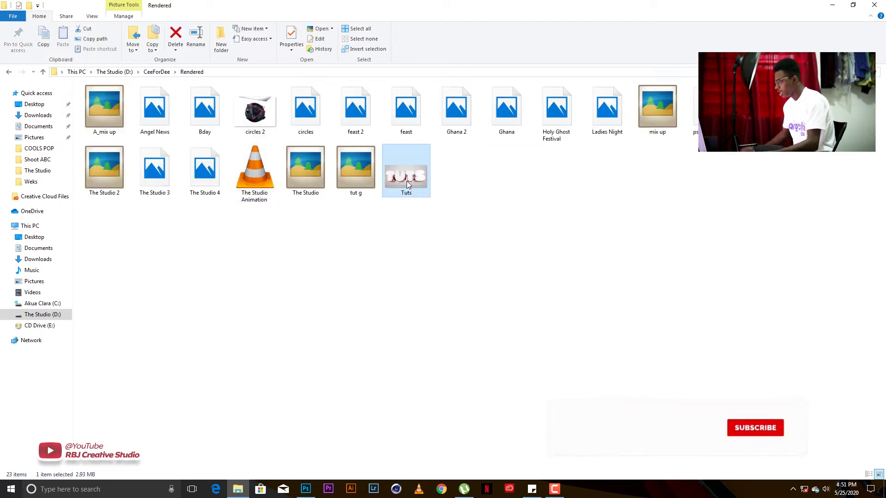
pyautogui.doubleClick(406, 182)
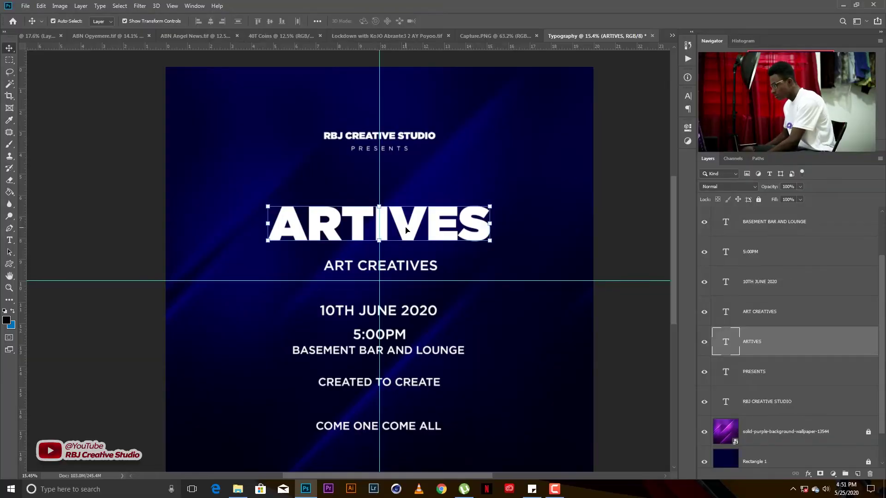
# Nudge the "ARTIVES" title down slightly and move "ART CREATIVES" down to just below the horizontal guide
pyautogui.hotkey('shift', 'Down')
pyautogui.hotkey('shift', 'Down')
pyautogui.hotkey('shift', 'Down')
pyautogui.hotkey('shift', 'Down')
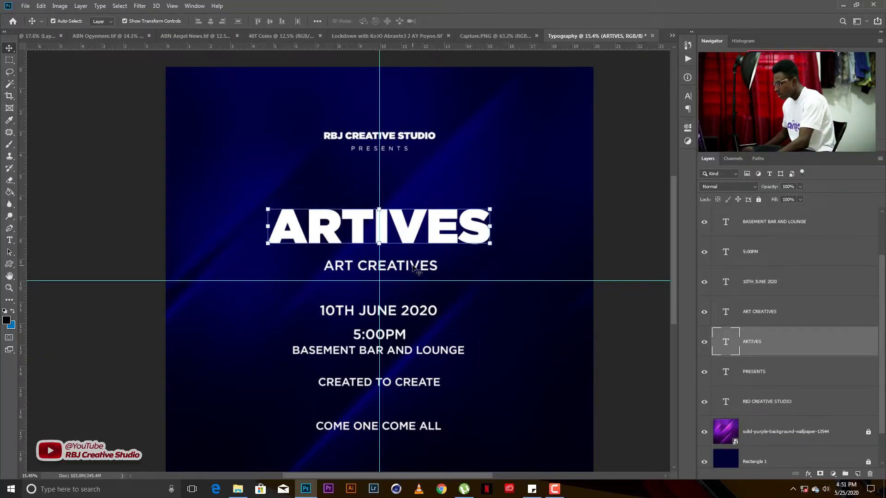
pyautogui.moveTo(413, 267); pyautogui.dragTo(415, 288)
pyautogui.click(453, 325)
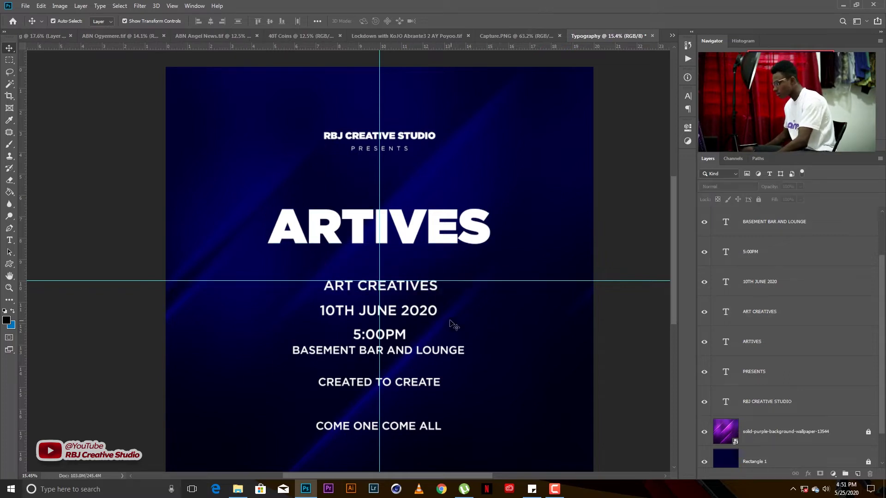
# Change the font of the "ARTIVES" title to Stella Regular
pyautogui.scroll(-1, 450, 324)
pyautogui.scroll(2, 367, 244)
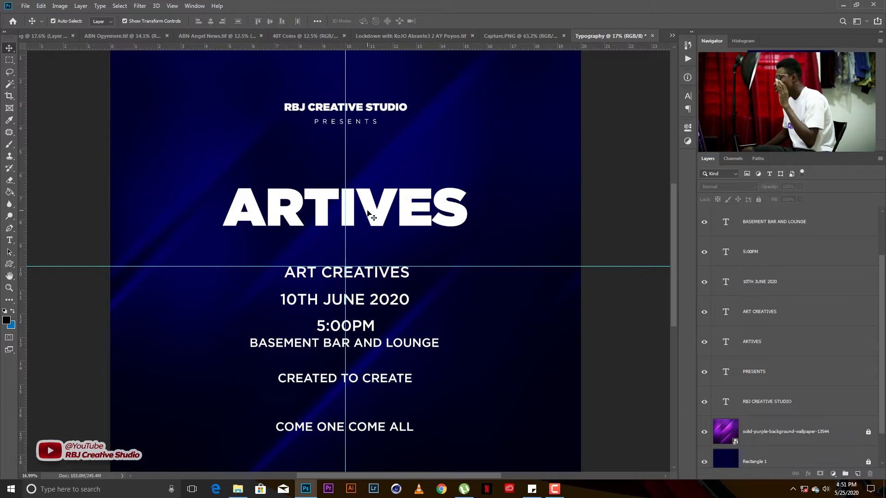
pyautogui.doubleClick(369, 216)
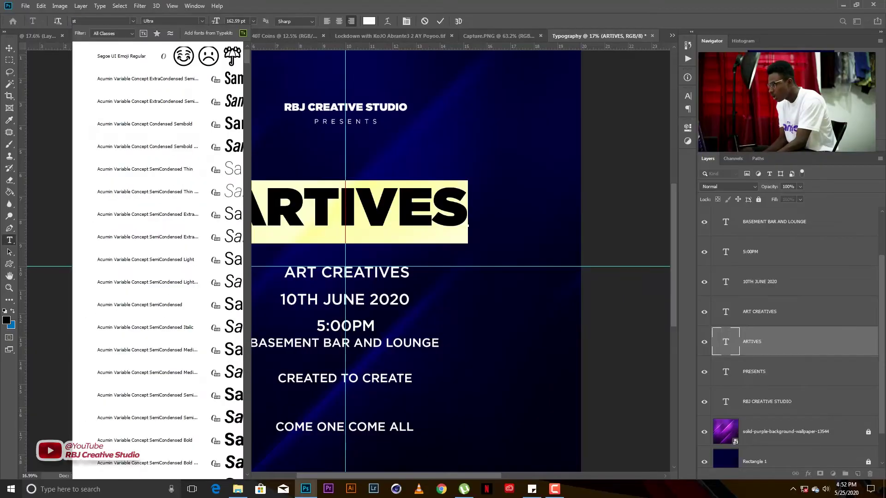
pyautogui.write('ell')
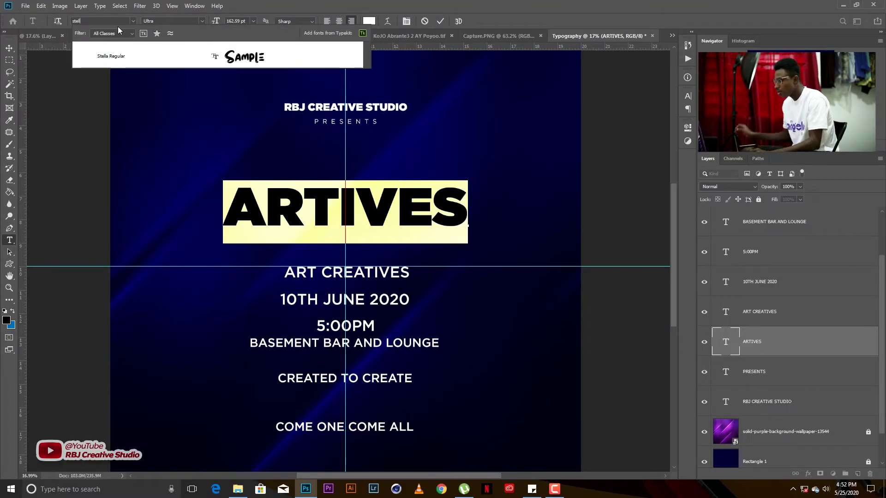
pyautogui.write('a')
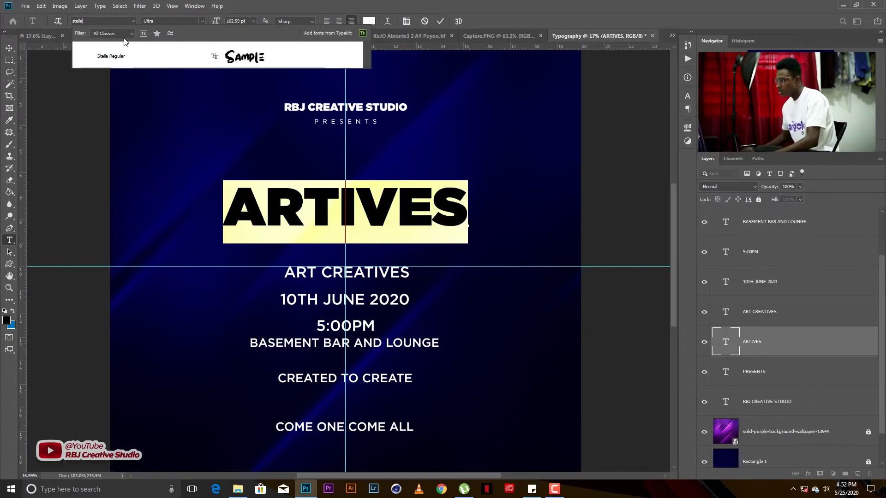
pyautogui.click(159, 56)
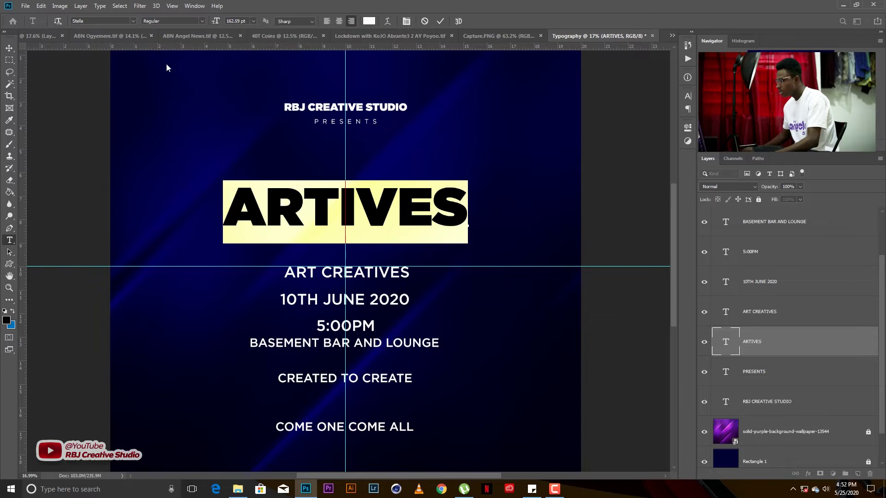
# Retype the "ARTIVES" title in lowercase letters as "artives", keeping the Stella font
pyautogui.click(298, 201)
pyautogui.doubleClick(297, 202)
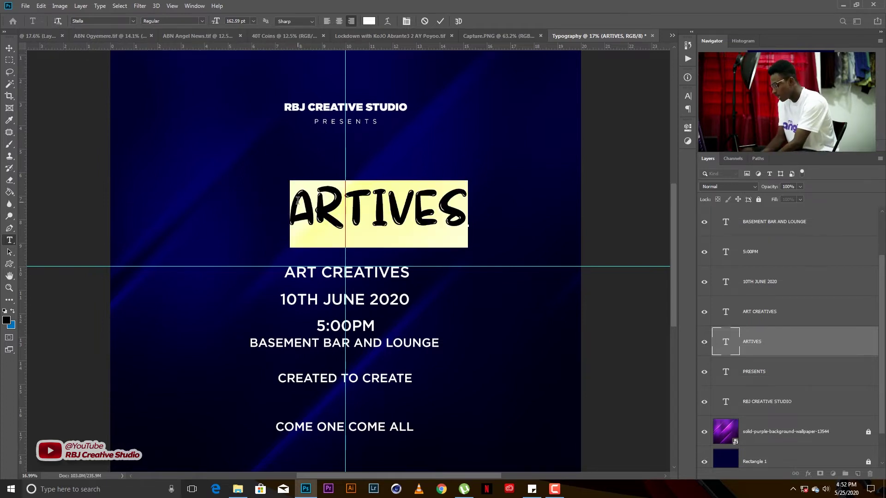
pyautogui.write('ERT')
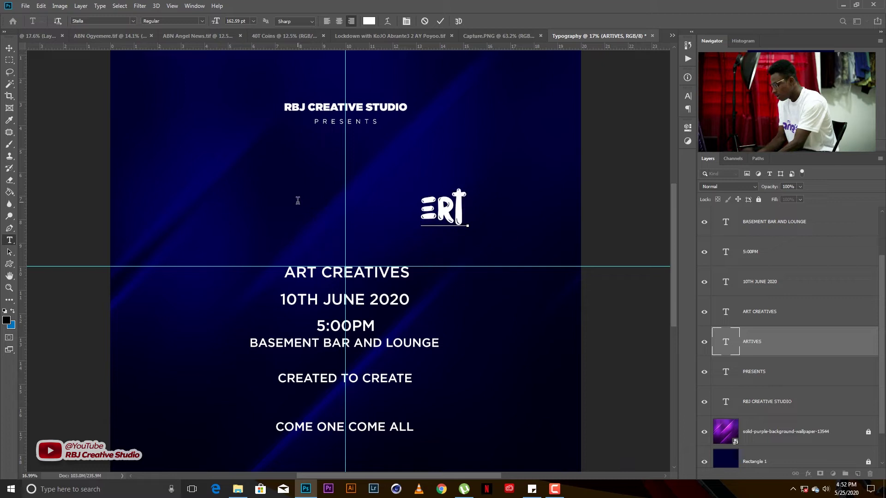
pyautogui.hotkey('ctrl', 'a')
pyautogui.write('A')
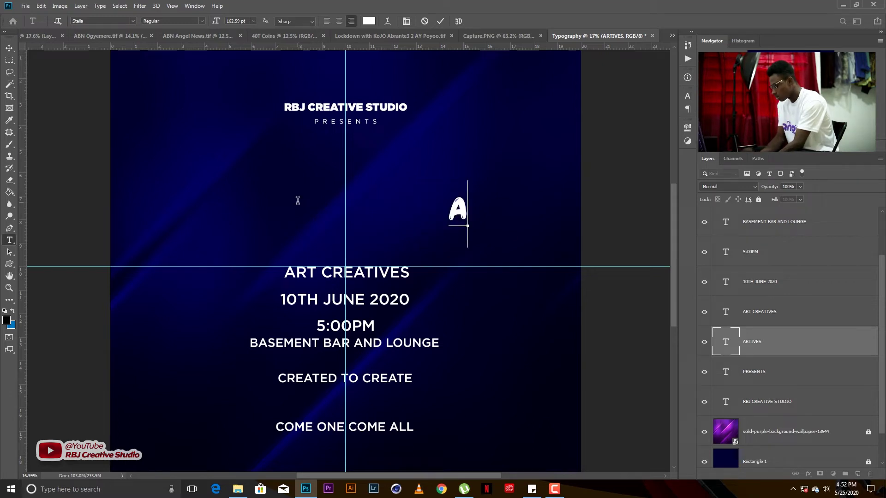
pyautogui.write('RTIVES')
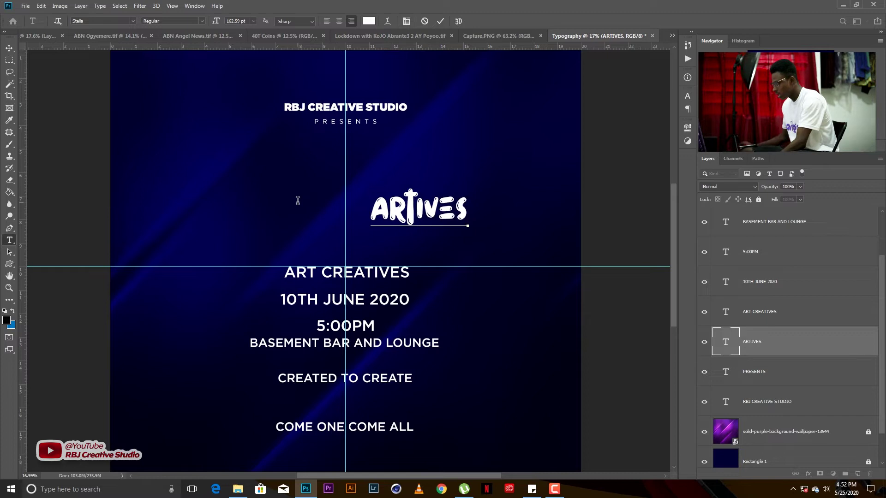
pyautogui.hotkey('ctrl', 'Return')
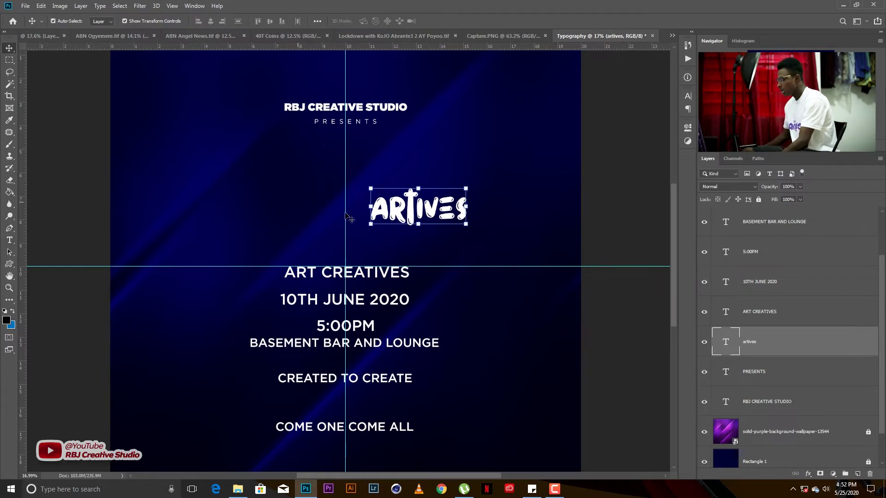
# Centre the "artives" title on the vertical guide above "ART CREATIVES" and scale it up to about 204%
pyautogui.moveTo(429, 209); pyautogui.dragTo(364, 227)
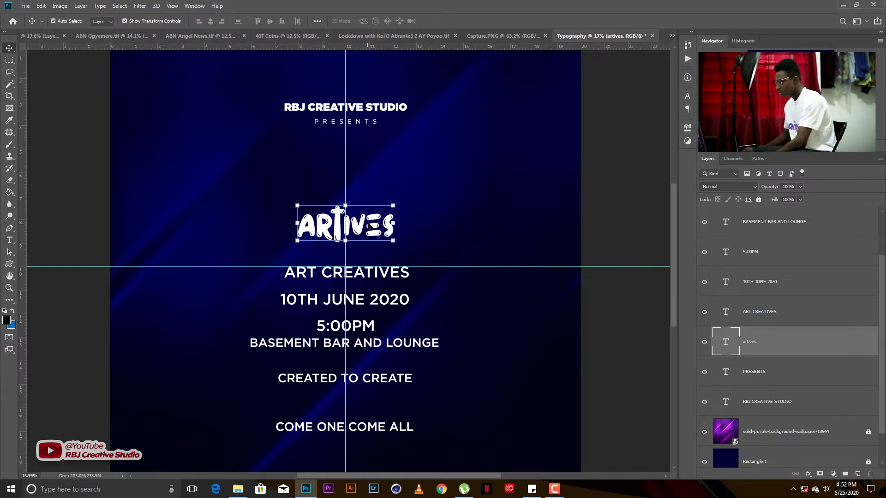
pyautogui.hotkey('ctrl', 't')
pyautogui.moveTo(396, 197); pyautogui.dragTo(446, 166)
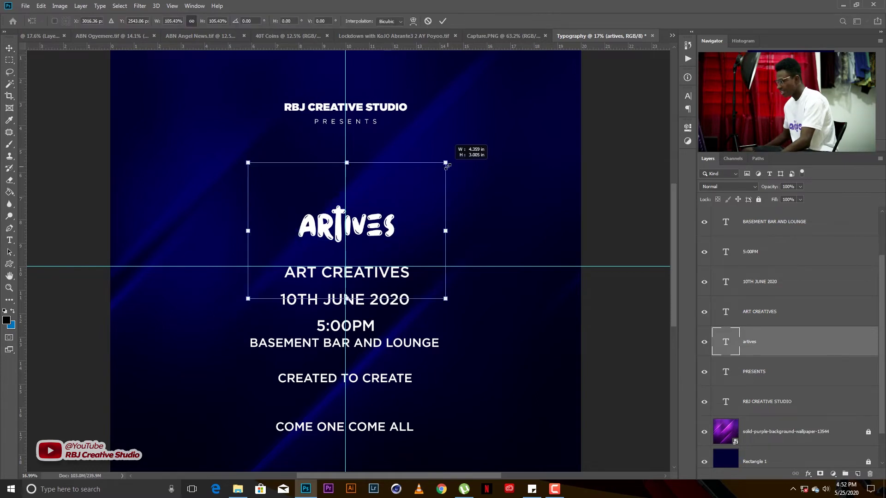
pyautogui.press('Return')
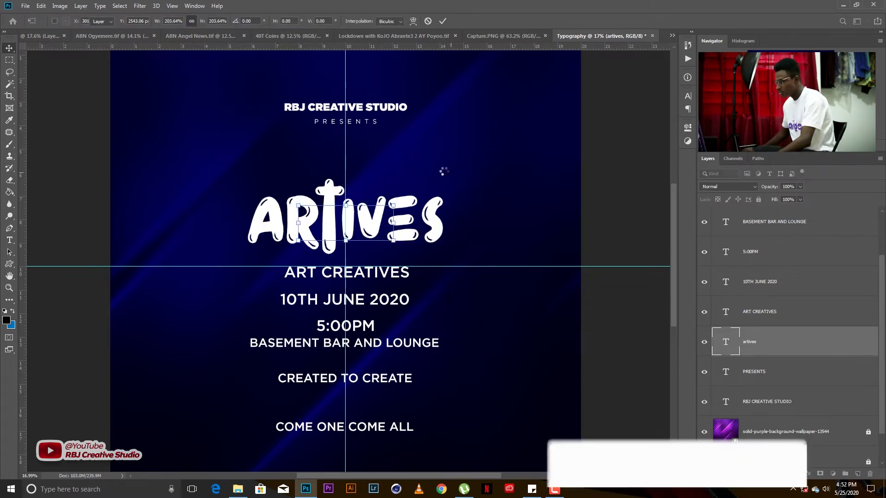
pyautogui.click(560, 195)
pyautogui.click(377, 219)
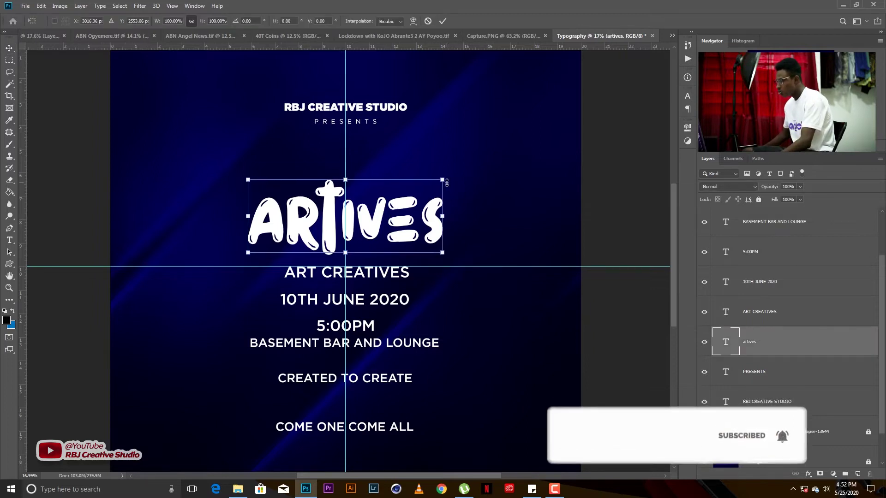
# Enlarge the "artives" title a little more, scaling it proportionally around its centre
pyautogui.hotkey('ctrl', 't')
pyautogui.moveTo(449, 162); pyautogui.dragTo(406, 154)
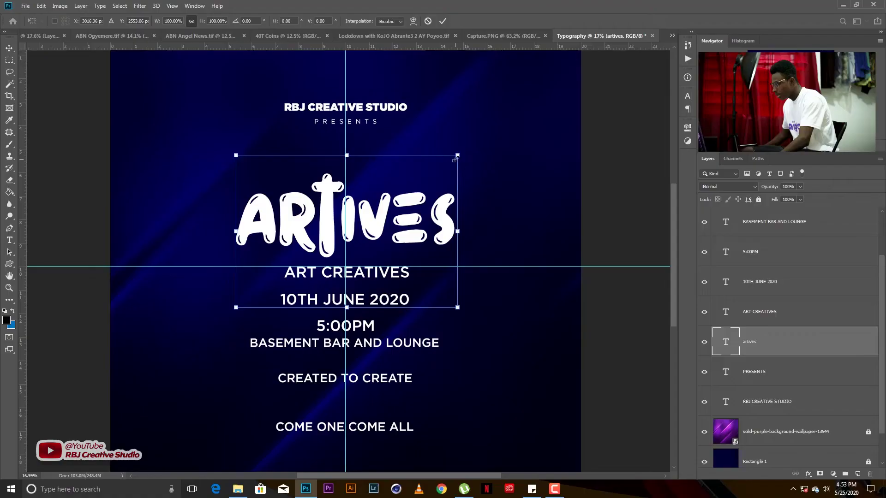
pyautogui.moveTo(461, 153); pyautogui.dragTo(463, 151)
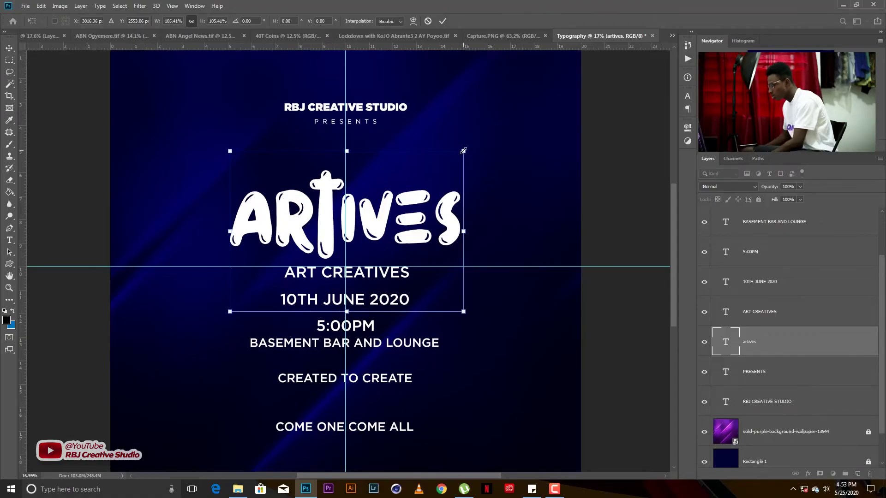
pyautogui.press('Return')
# Move the date, time, venue and two slogan lines down together to widen the gap below "ART CREATIVES"
pyautogui.scroll(-3, 316, 284)
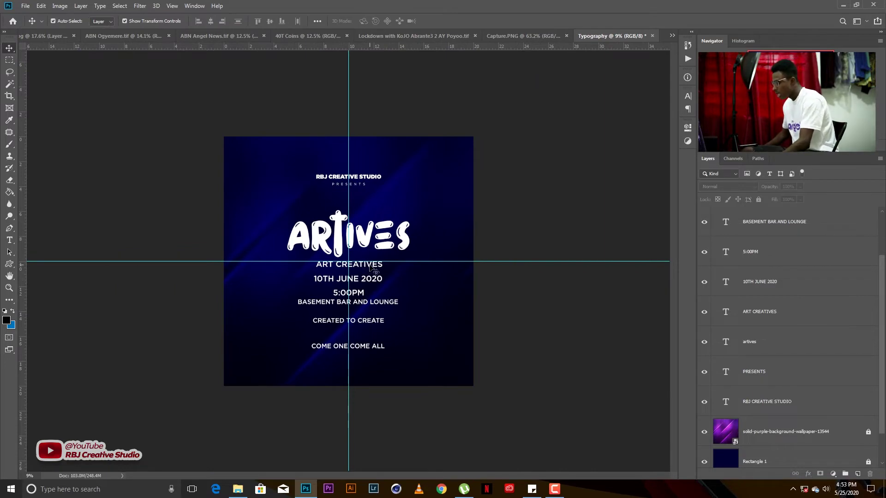
pyautogui.moveTo(361, 336); pyautogui.dragTo(364, 336)
pyautogui.scroll(5, 366, 262)
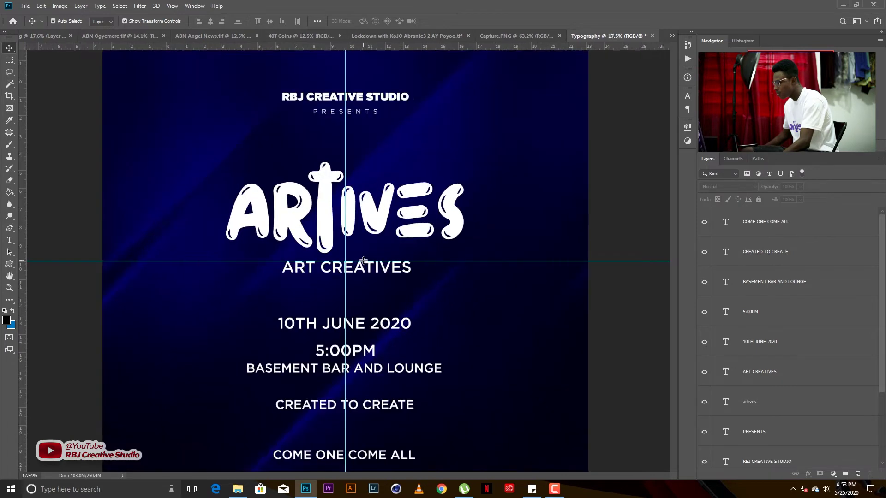
# Change the "ART CREATIVES" line to Stella Regular and retype it in lowercase as "art creatives"
pyautogui.doubleClick(368, 269)
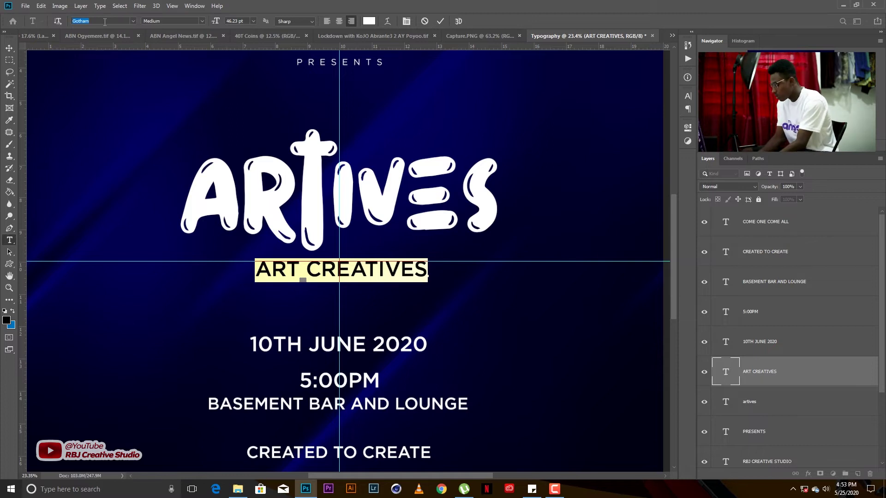
pyautogui.write('stella')
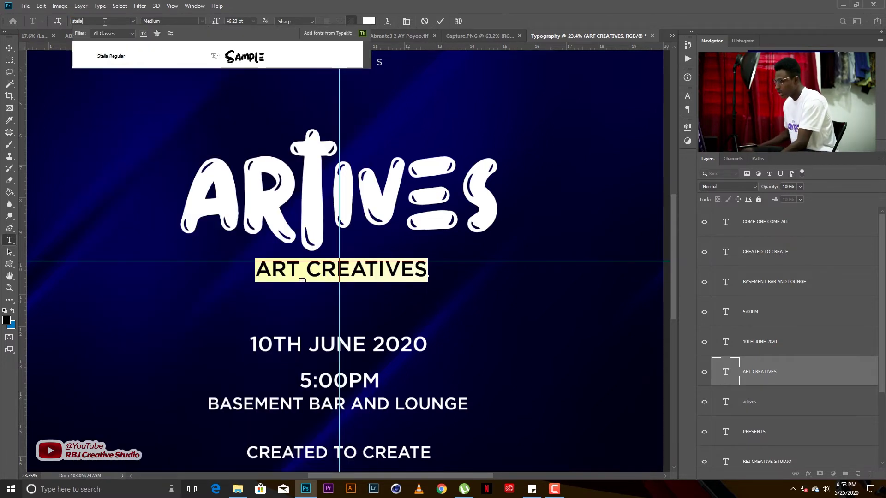
pyautogui.click(134, 58)
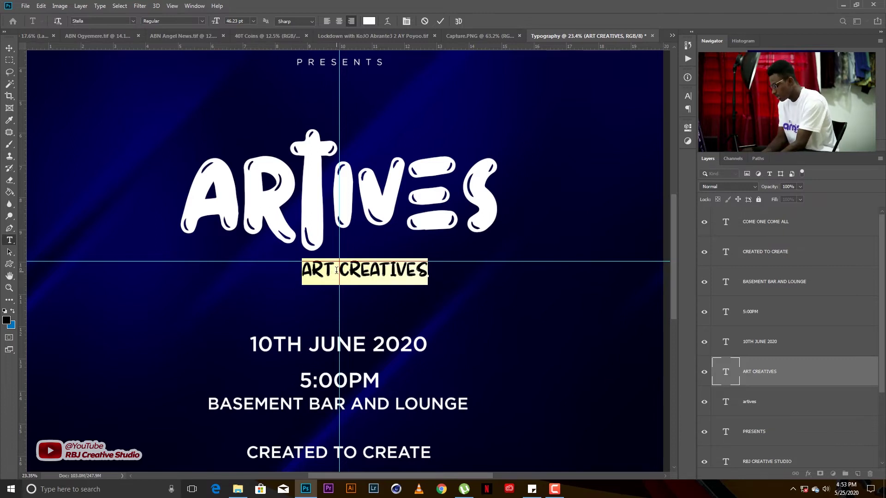
pyautogui.write('ART')
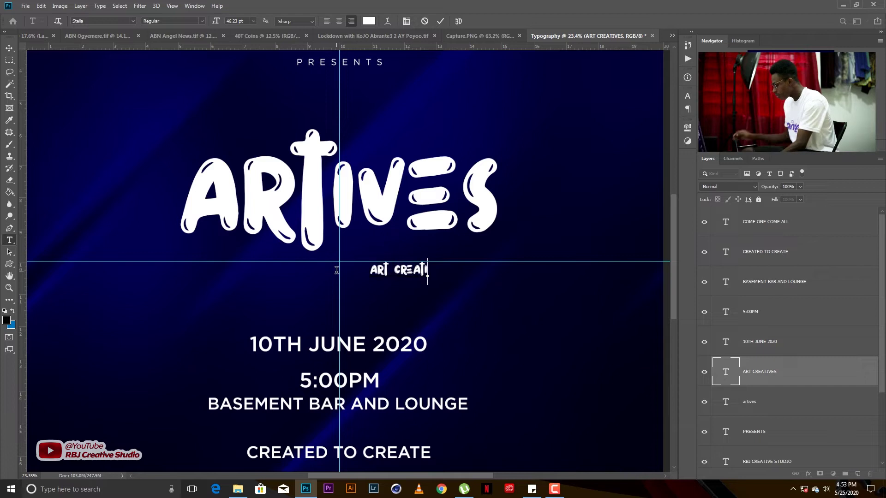
pyautogui.hotkey('ctrl', 'Return')
pyautogui.press('v')
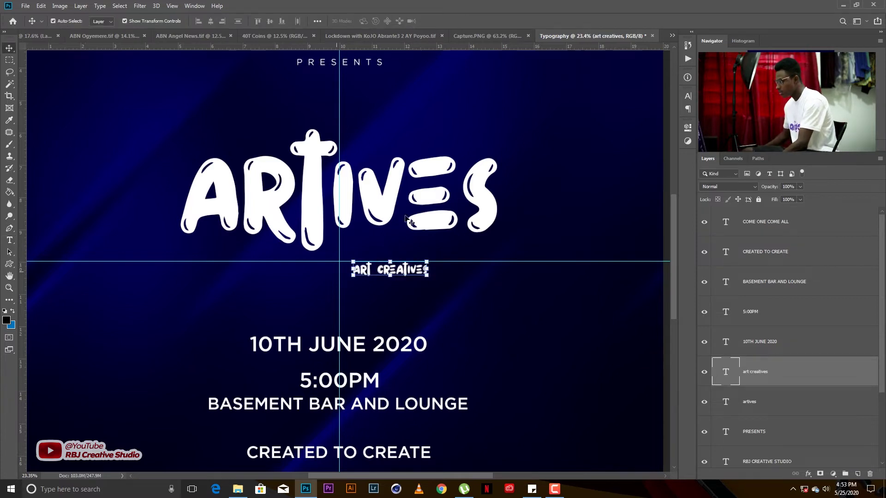
# Enlarge the "art creatives" line and centre it on the vertical guide just beneath the title
pyautogui.moveTo(409, 275); pyautogui.dragTo(401, 250)
pyautogui.hotkey('ctrl', 't')
pyautogui.press('Return')
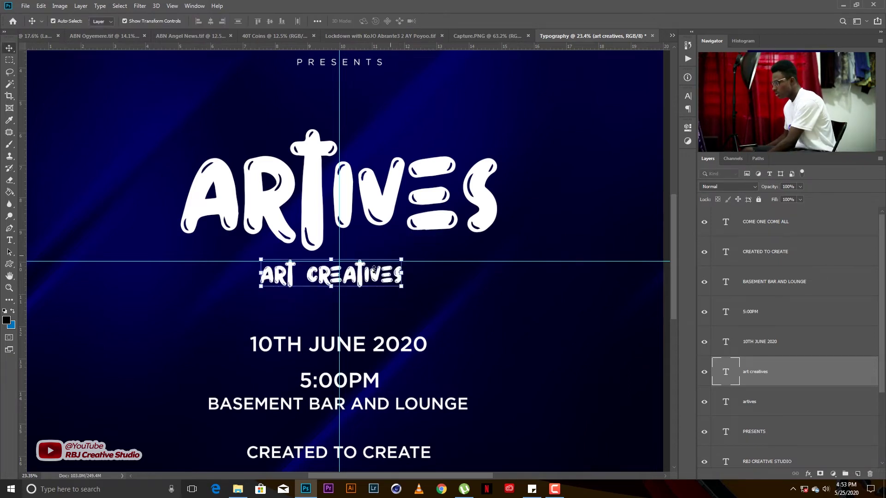
pyautogui.moveTo(364, 279); pyautogui.dragTo(370, 274)
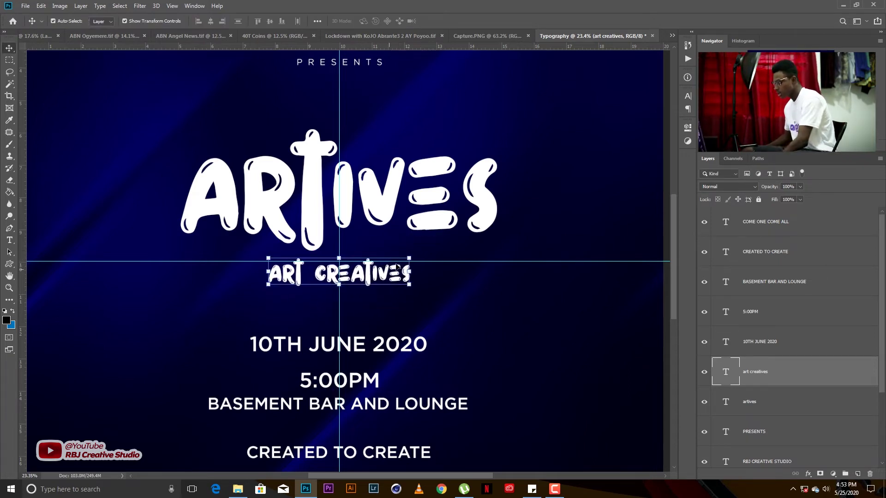
pyautogui.hotkey('ctrl', 't')
pyautogui.moveTo(411, 254); pyautogui.dragTo(417, 250)
pyautogui.press('Return')
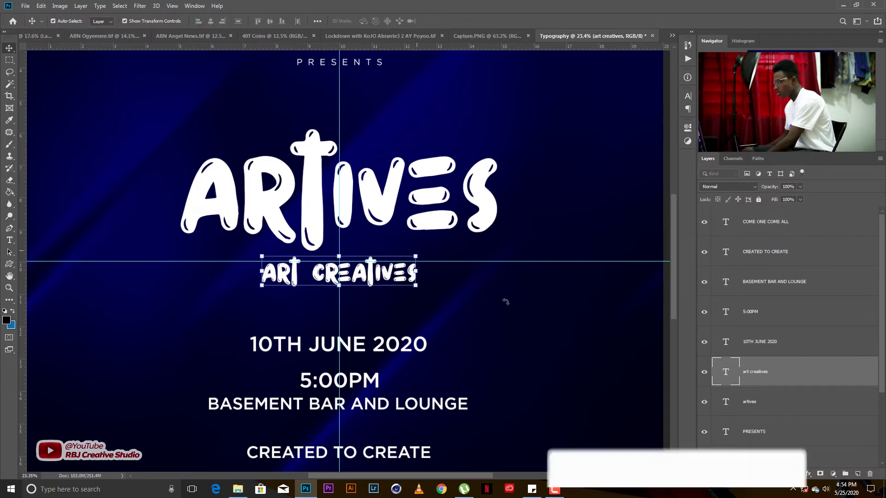
# Toggle the visibility of the Rectangle 1 layer to check its effect on the poster background
pyautogui.scroll(-3, 413, 273)
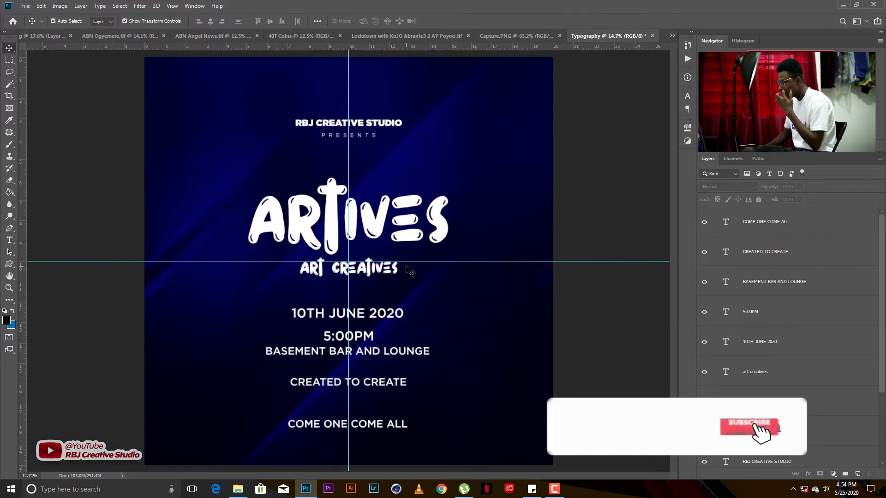
pyautogui.scroll(-3, 704, 426)
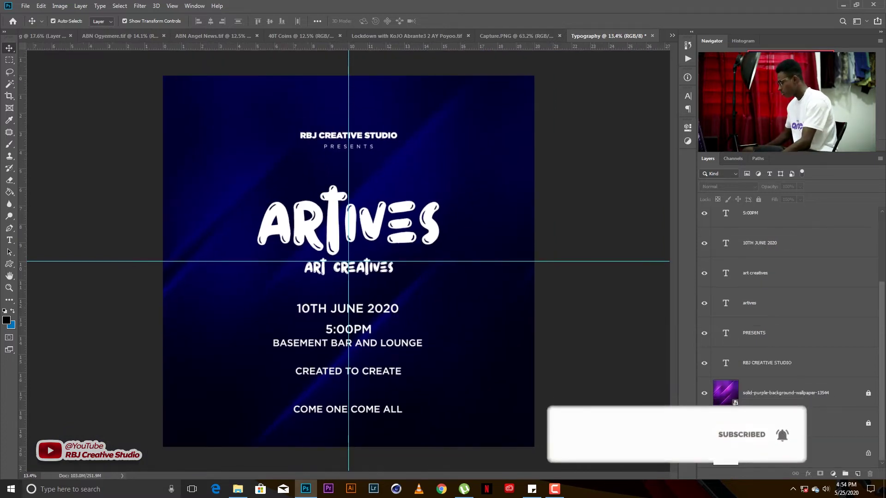
pyautogui.click(704, 424)
pyautogui.click(704, 424)
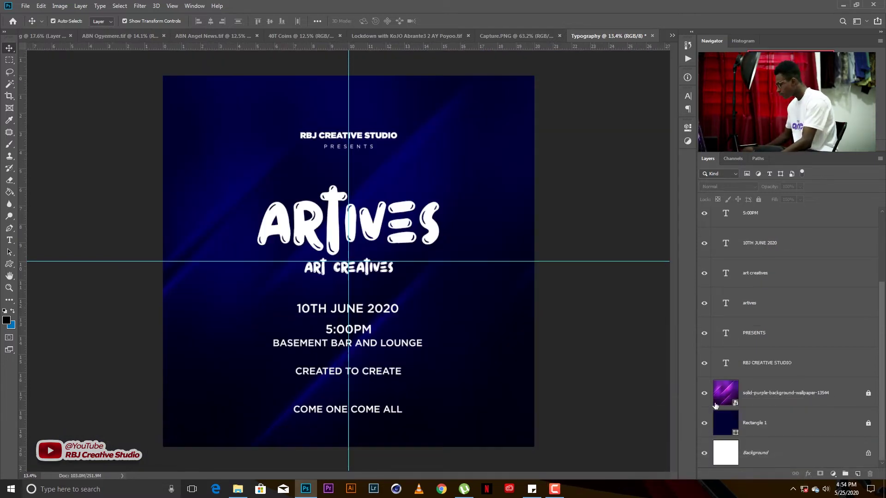
# Try the Normal blend mode on the purple wallpaper layer, restore it to Overlay and lock the layer
pyautogui.click(781, 393)
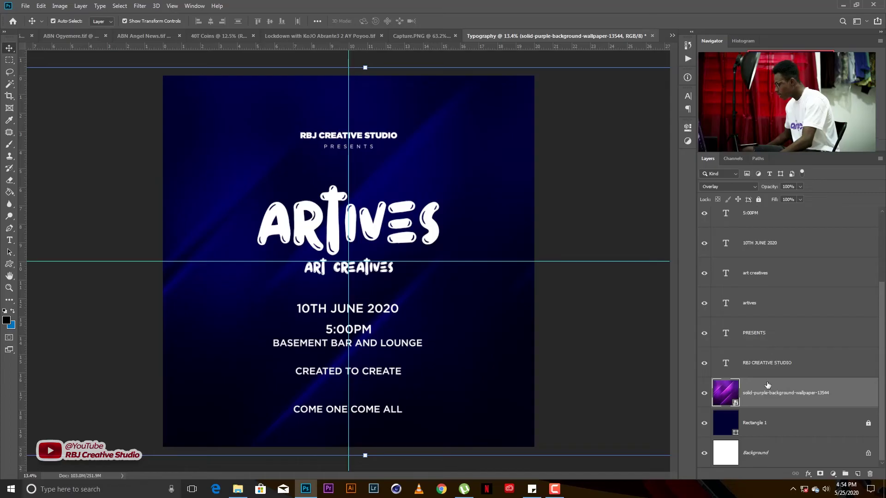
pyautogui.click(718, 186)
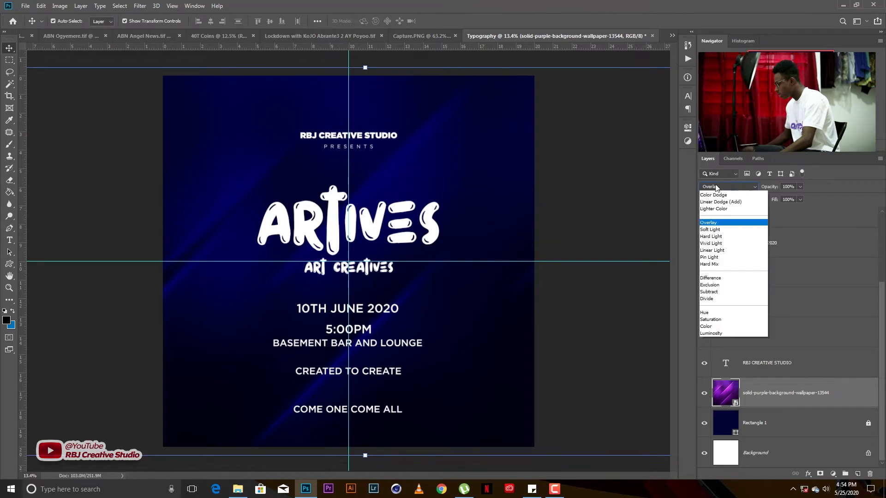
pyautogui.click(720, 189)
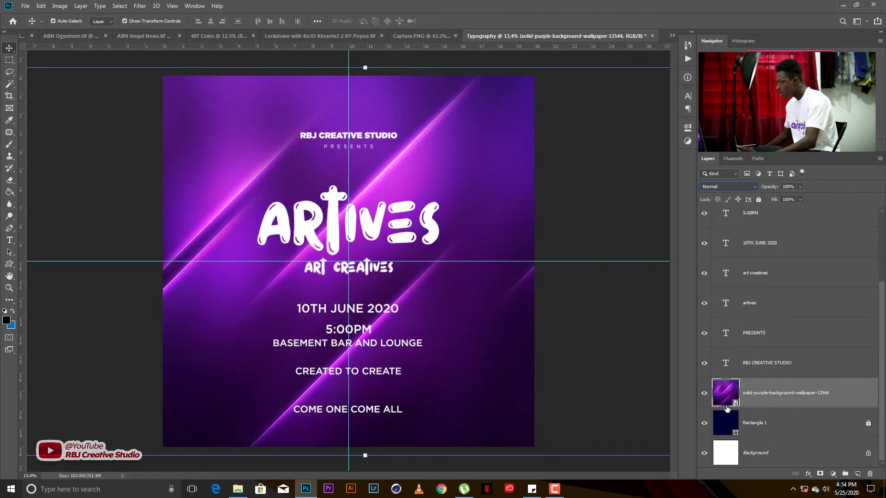
pyautogui.click(725, 186)
pyautogui.click(724, 190)
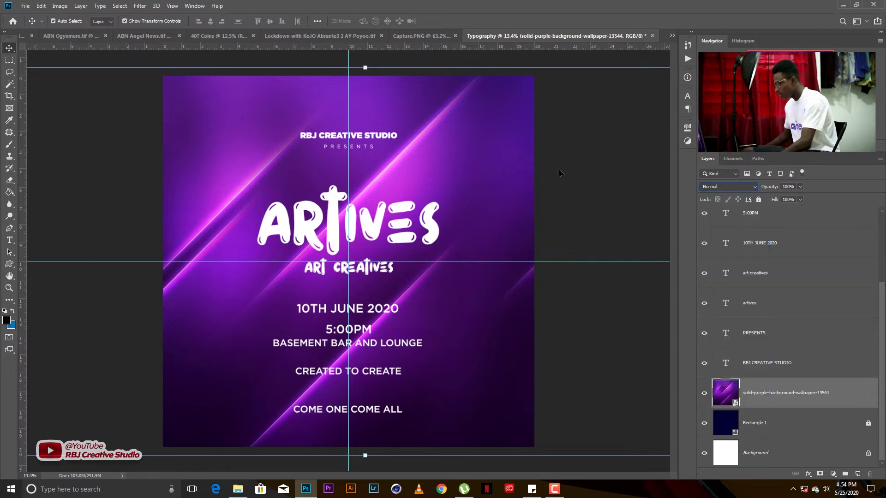
pyautogui.click(759, 199)
# Draw a thin horizontal rectangle about 2428 px wide and 28 px high between "art creatives" and the date
pyautogui.scroll(3, 355, 308)
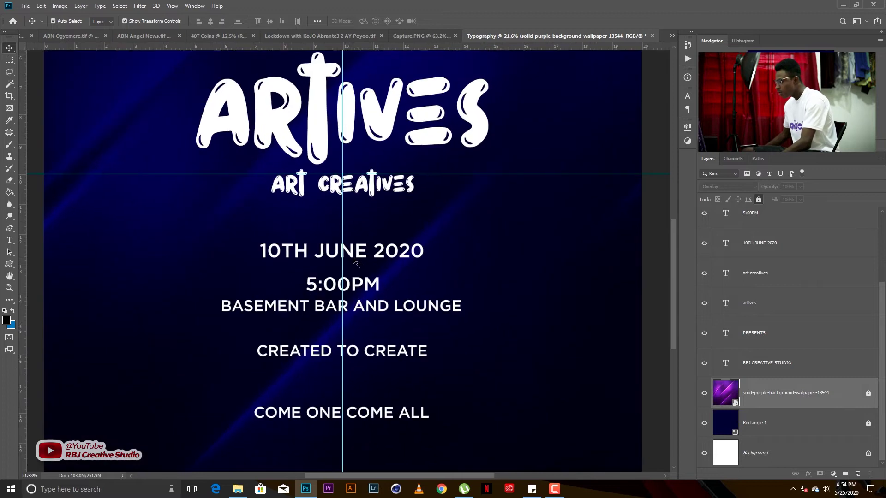
pyautogui.moveTo(370, 282); pyautogui.dragTo(375, 249)
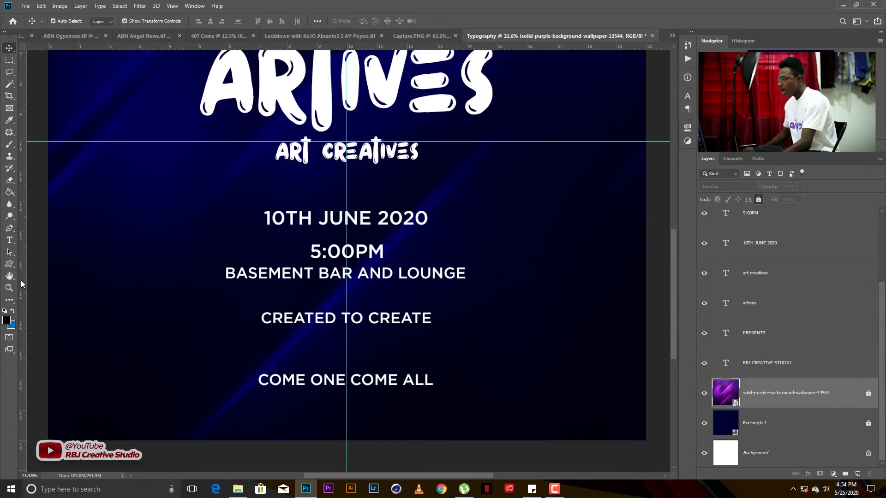
pyautogui.rightClick(9, 264)
pyautogui.click(46, 264)
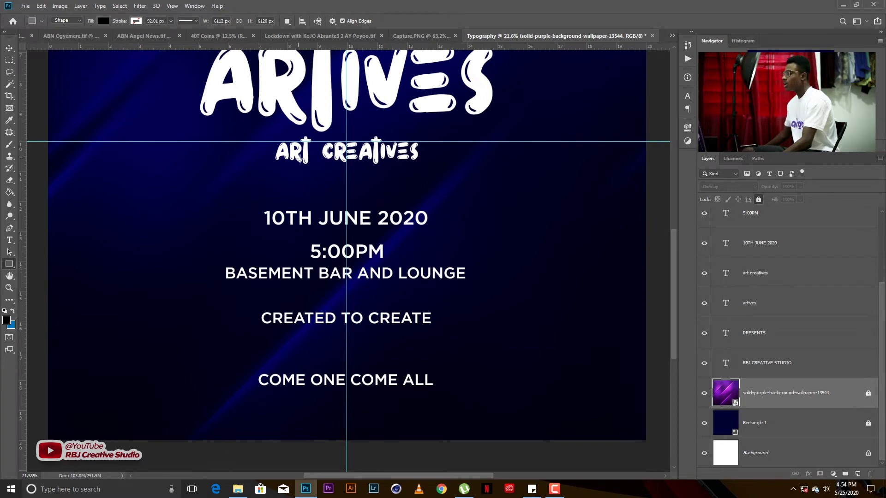
pyautogui.scroll(-3, 312, 178)
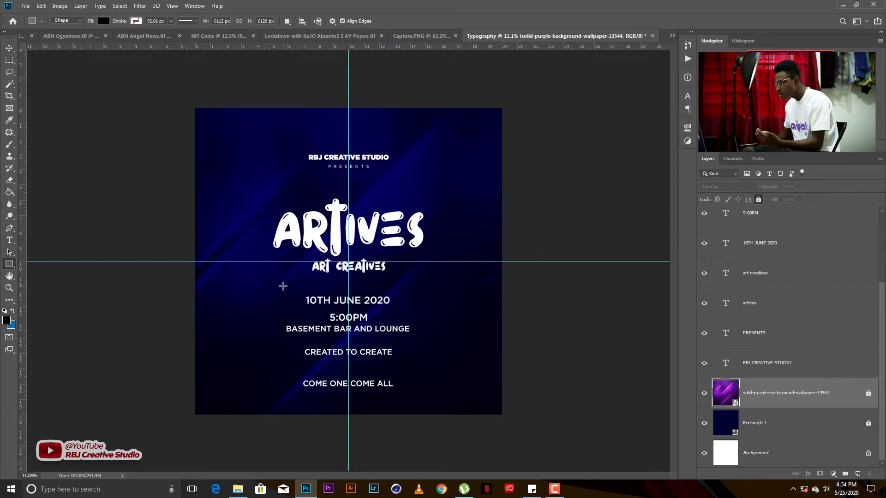
pyautogui.moveTo(283, 286); pyautogui.dragTo(406, 286)
# Fill the thin rectangle with white and centre it on the vertical guide
pyautogui.press('v')
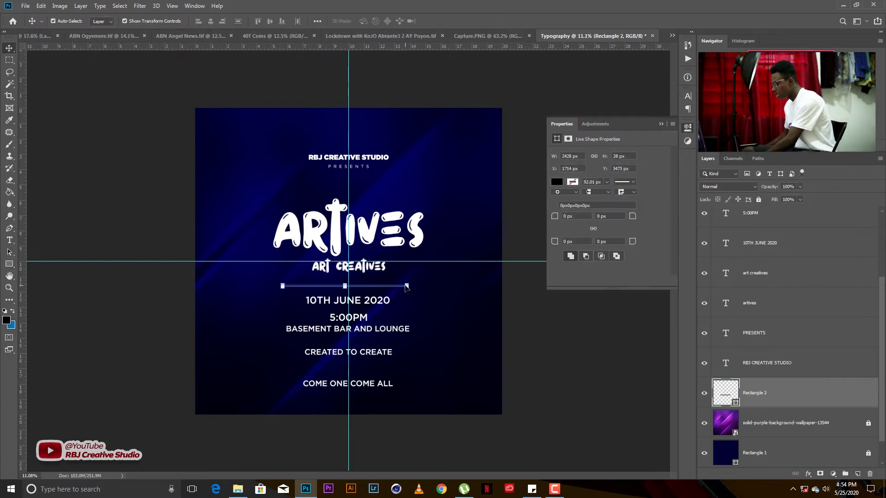
pyautogui.doubleClick(725, 396)
pyautogui.press('Return')
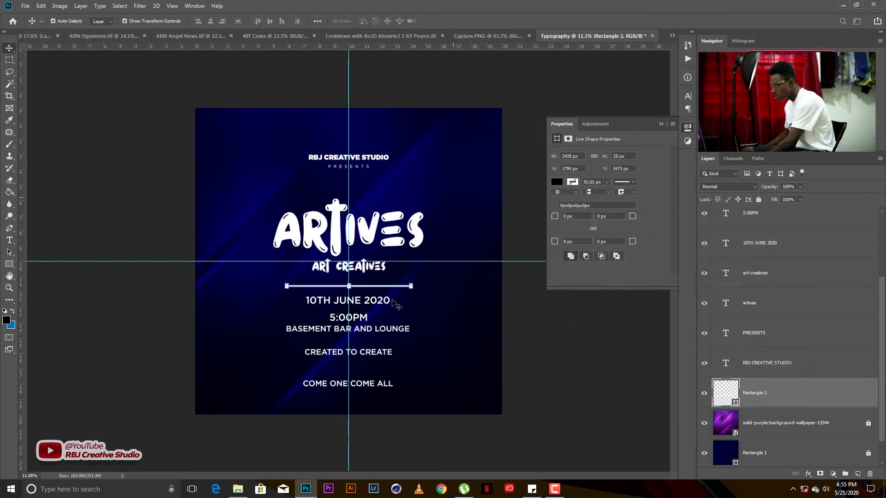
pyautogui.scroll(6, 371, 286)
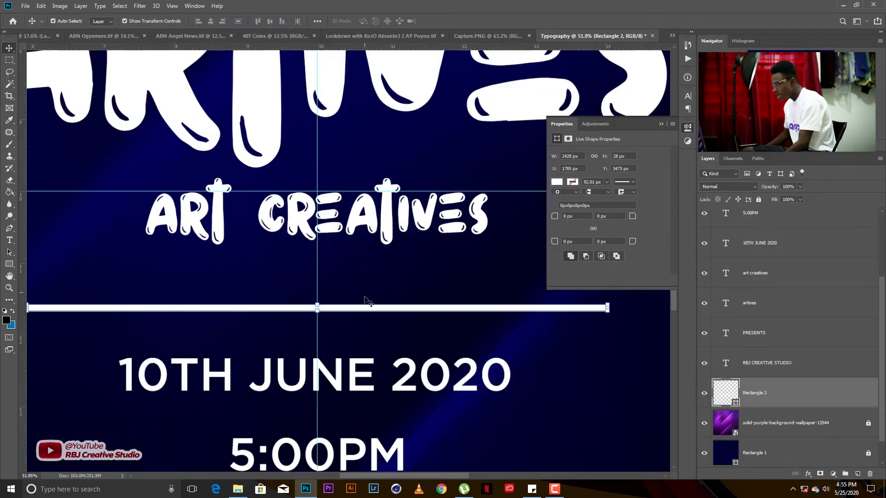
# Warp the white divider rectangle above the date so both of its ends taper to thin points
pyautogui.moveTo(372, 266); pyautogui.dragTo(375, 260)
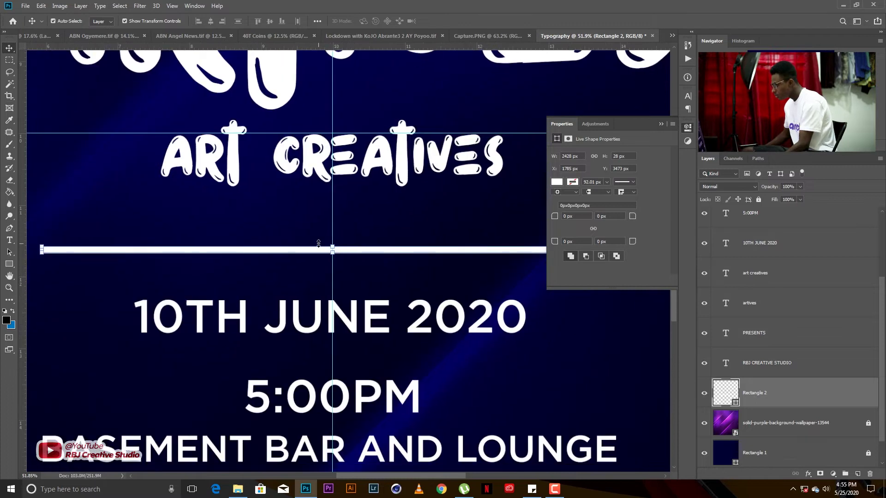
pyautogui.click(660, 125)
pyautogui.scroll(3, 544, 202)
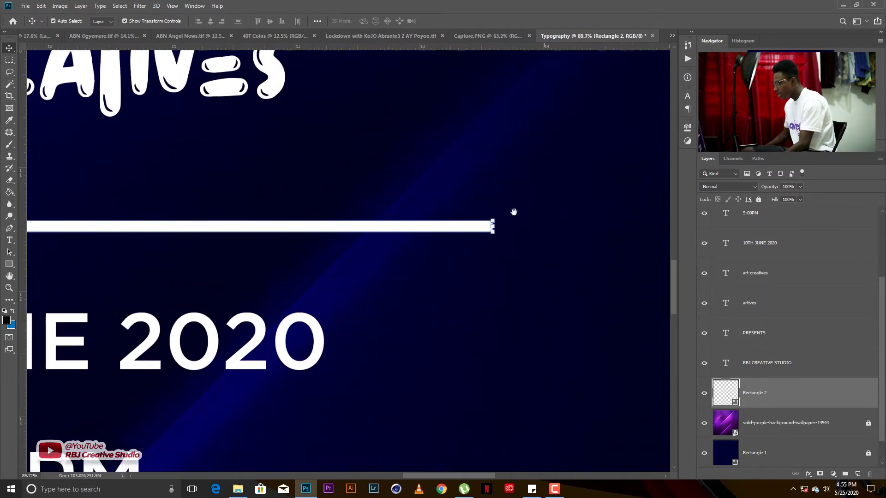
pyautogui.moveTo(513, 212); pyautogui.dragTo(499, 207)
pyautogui.hotkey('ctrl', 't')
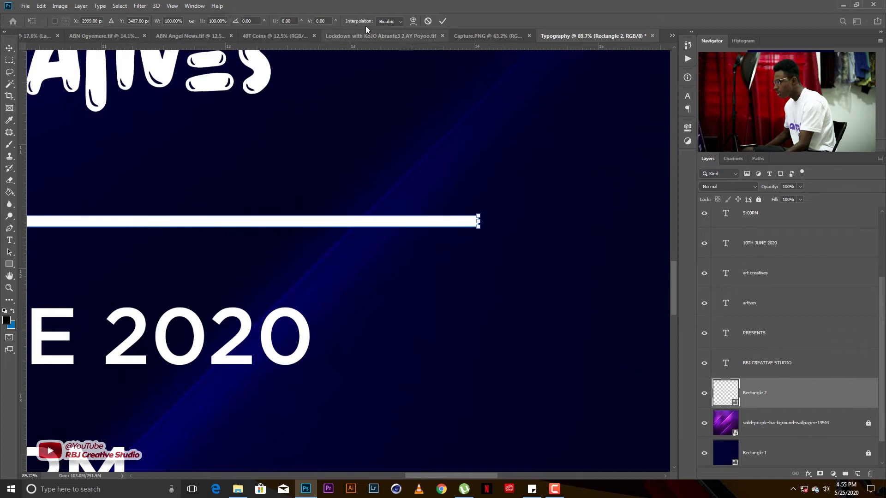
pyautogui.click(412, 21)
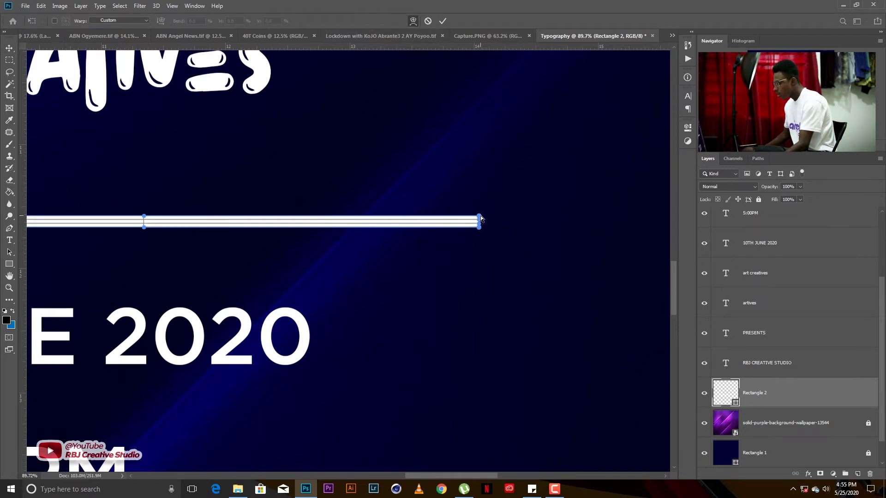
pyautogui.moveTo(481, 215); pyautogui.dragTo(536, 229)
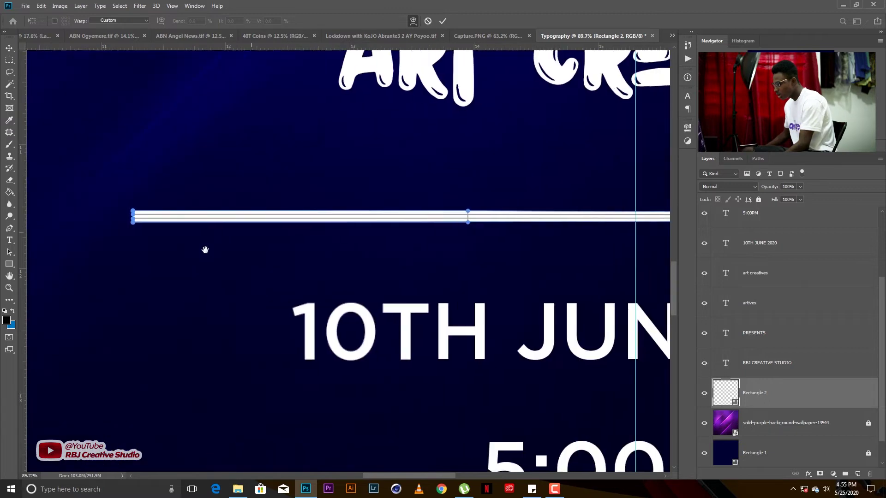
pyautogui.moveTo(204, 249); pyautogui.dragTo(424, 202)
pyautogui.press('Return')
pyautogui.hotkey('ctrl', '-')
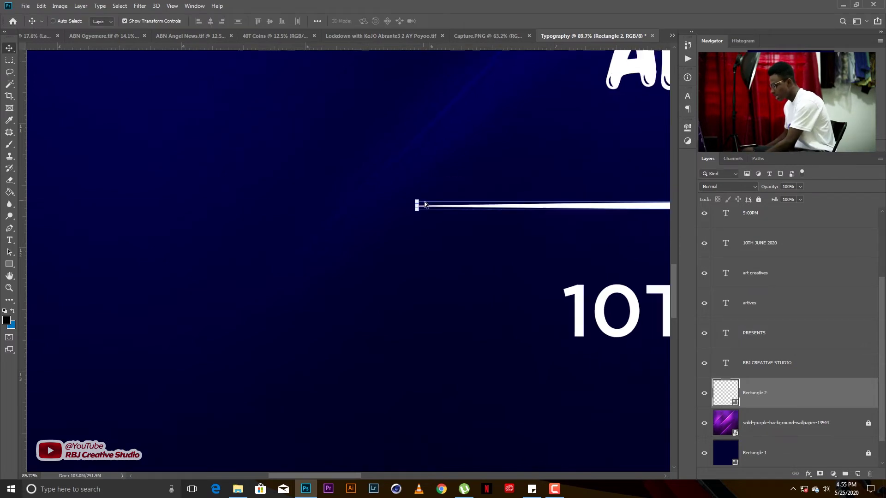
pyautogui.click(442, 319)
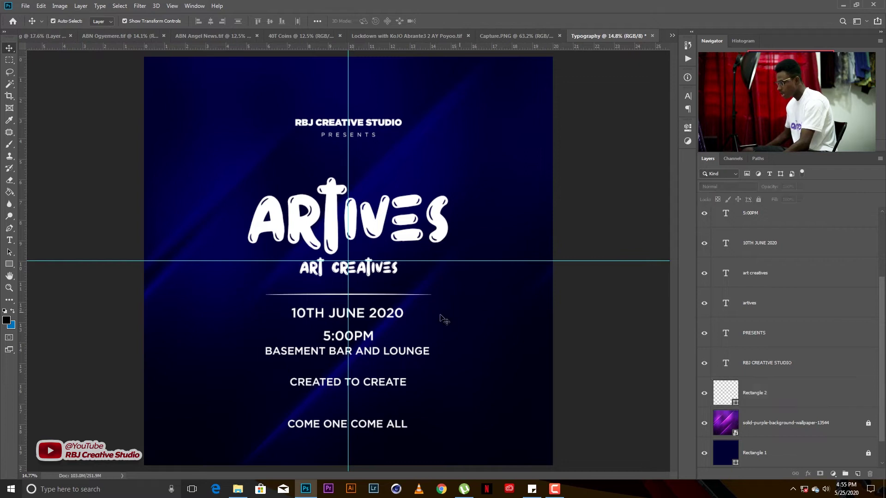
# Duplicate the tapered divider line and place the copy directly beneath "BASEMENT BAR AND LOUNGE"
pyautogui.scroll(3, 390, 321)
pyautogui.scroll(-2, 395, 247)
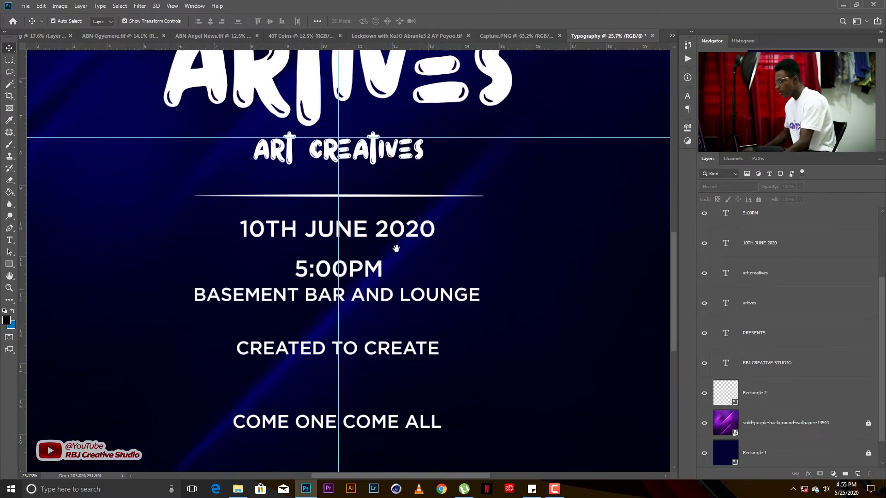
pyautogui.moveTo(506, 198); pyautogui.dragTo(428, 200)
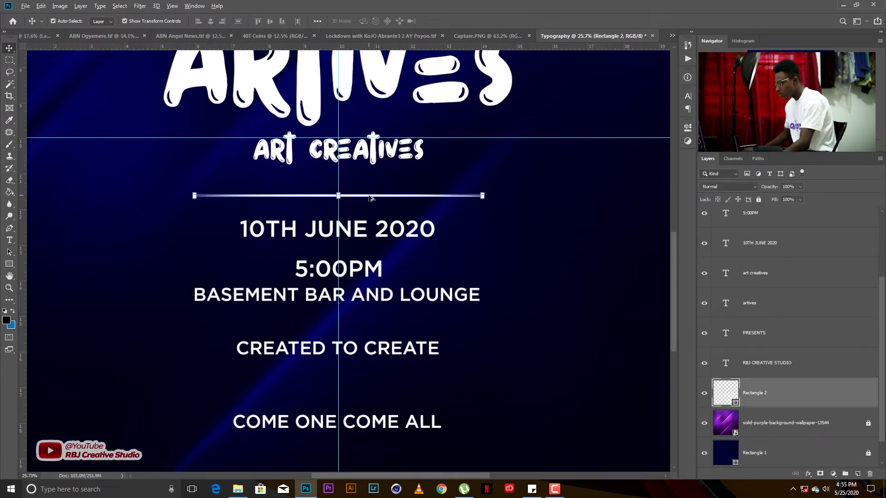
pyautogui.moveTo(369, 197); pyautogui.dragTo(378, 318)
pyautogui.click(620, 254)
# Set the "10TH JUNE 2020" text to the Gotham Ultra font style
pyautogui.click(368, 230)
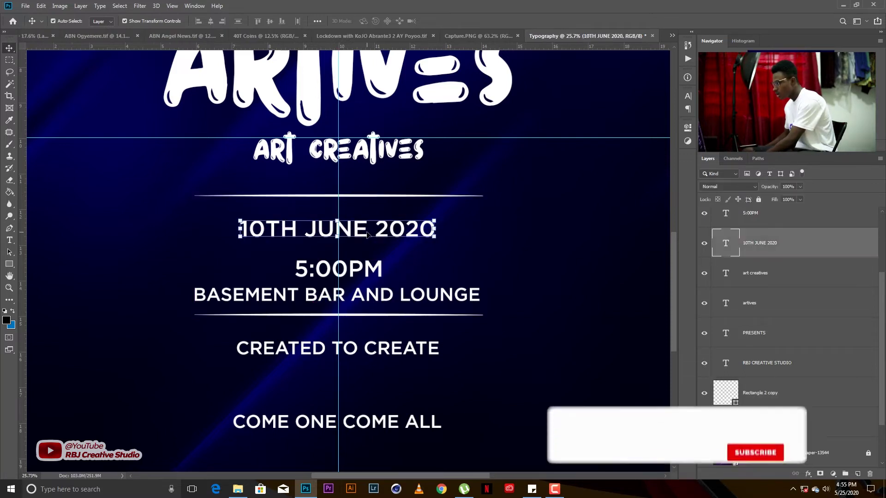
pyautogui.doubleClick(369, 230)
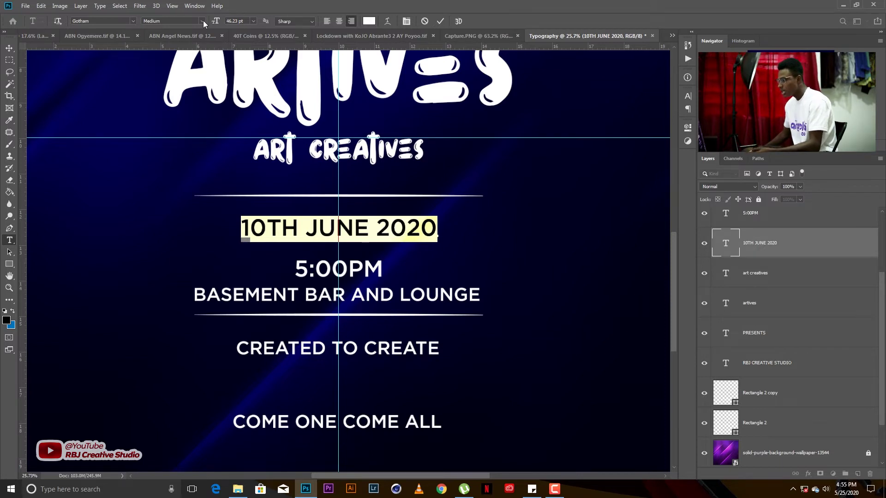
pyautogui.click(203, 21)
pyautogui.click(204, 110)
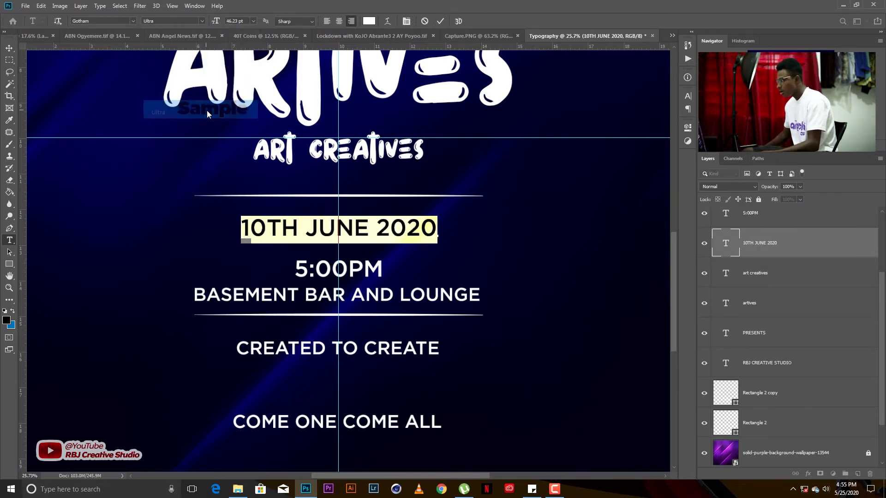
pyautogui.hotkey('ctrl', 'Return')
pyautogui.press('v')
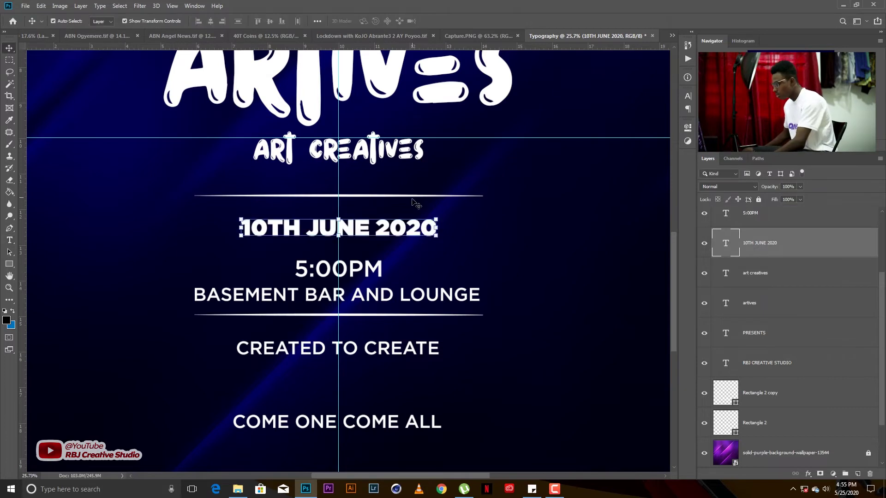
pyautogui.click(418, 242)
# Move "5:00PM" up close beneath the date and fit "BASEMENT BAR AND LOUNGE" to the divider's width
pyautogui.doubleClick(351, 272)
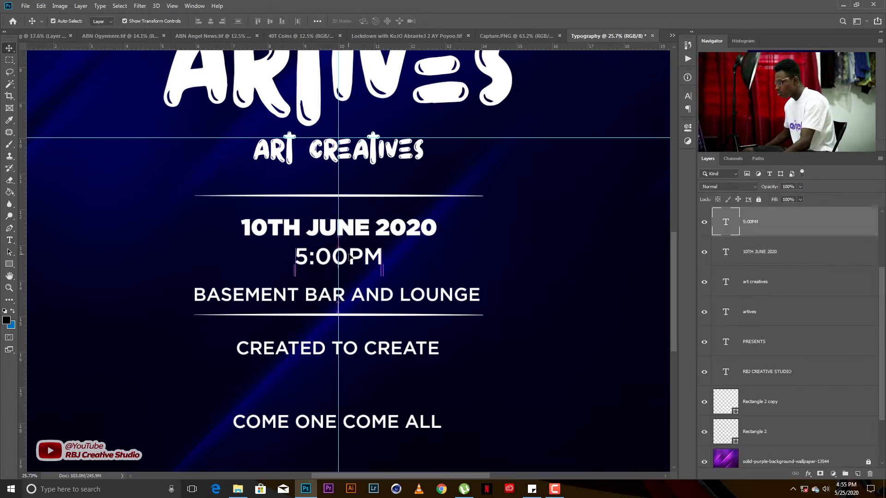
pyautogui.click(202, 22)
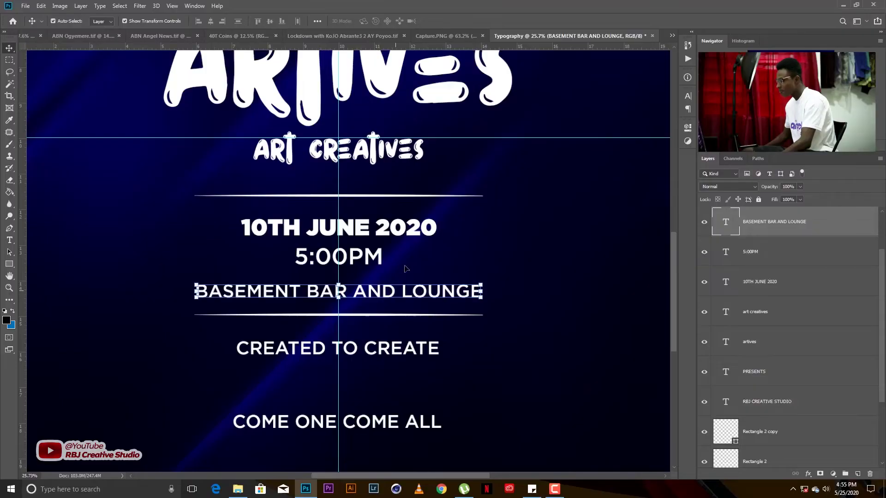
pyautogui.click(371, 255)
pyautogui.moveTo(376, 255); pyautogui.dragTo(418, 260)
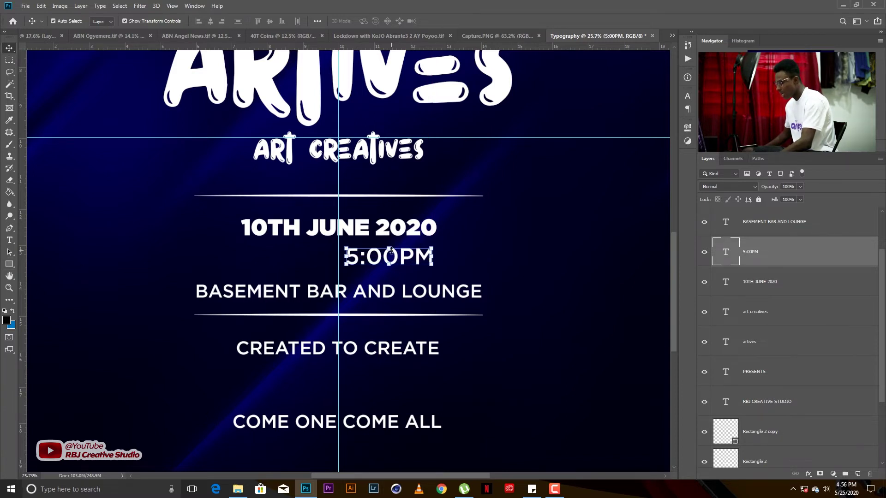
pyautogui.hotkey('ctrl', 'z')
# Switch to File Explorer and search the Resooces folder on The Studio (D:) for "time"
pyautogui.click(238, 489)
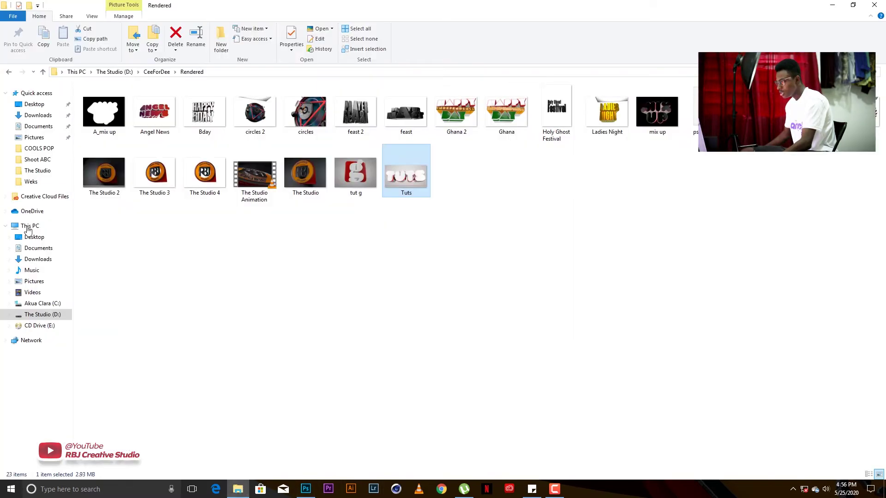
pyautogui.click(43, 314)
pyautogui.doubleClick(532, 158)
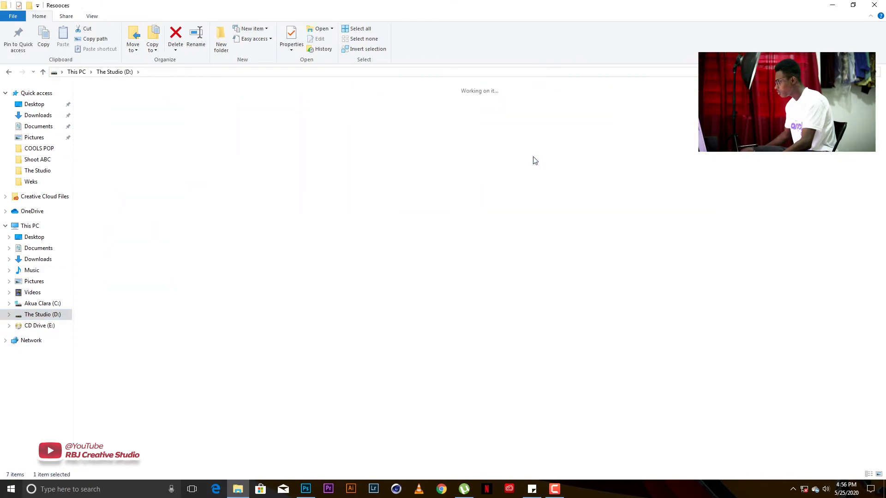
pyautogui.hotkey('ctrl', 'f')
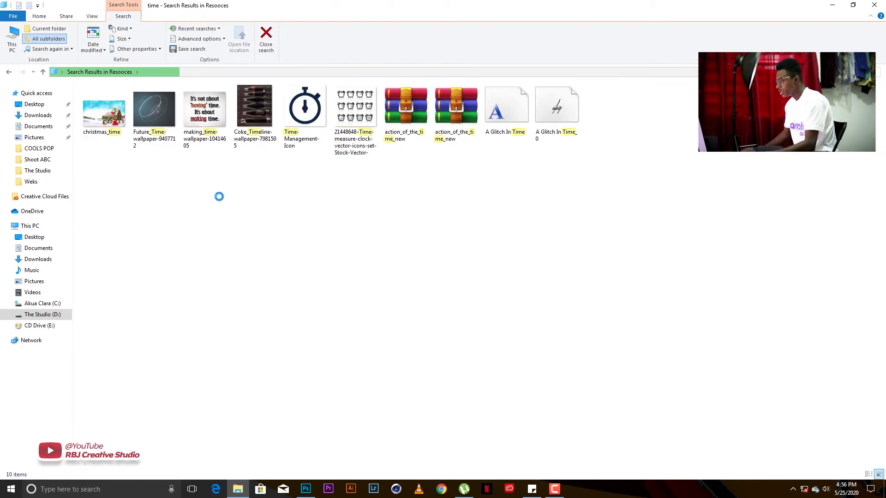
# Place the Time-Management-Icon image in the poster, scaled down and positioned just before the "5:00PM" text
pyautogui.moveTo(436, 136); pyautogui.dragTo(434, 247)
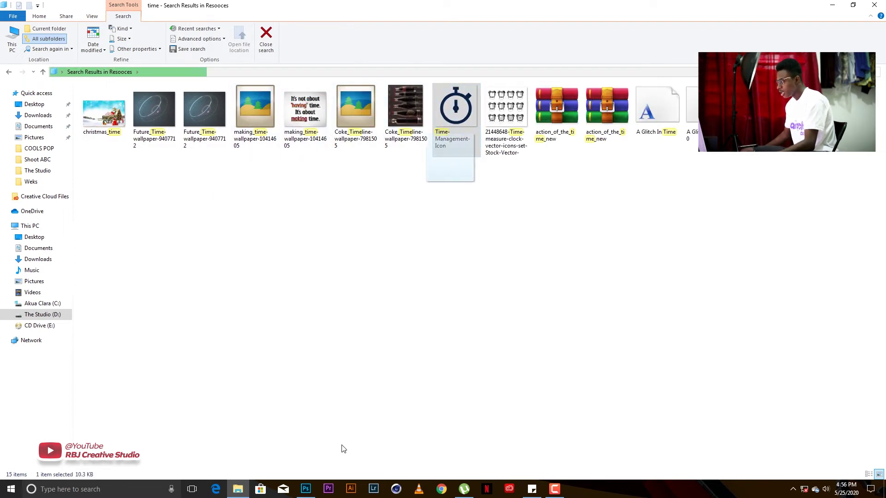
pyautogui.moveTo(309, 474); pyautogui.dragTo(343, 281)
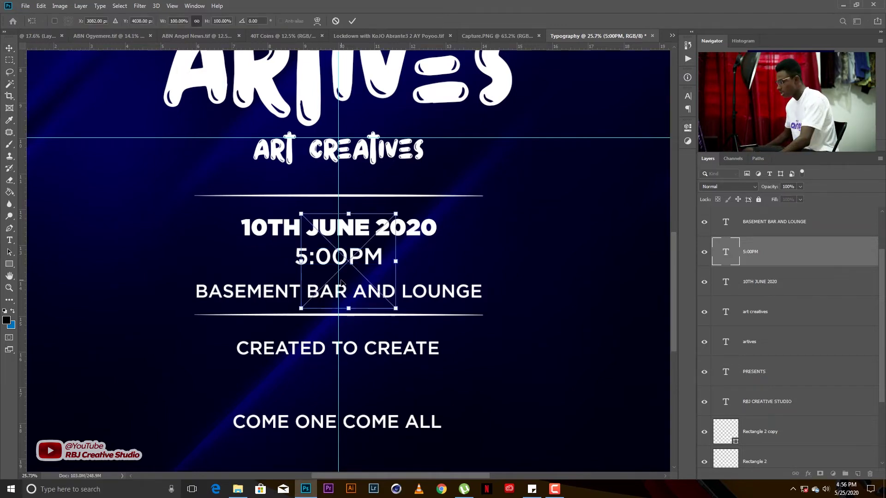
pyautogui.moveTo(397, 212); pyautogui.dragTo(285, 257)
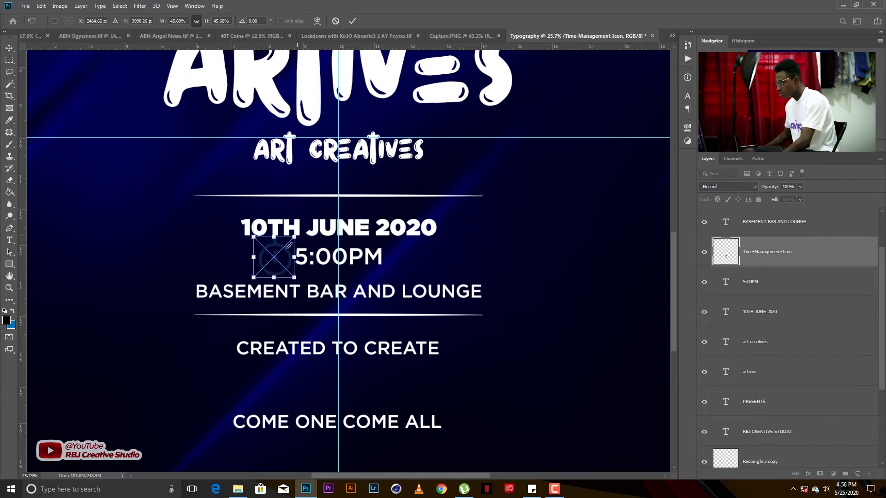
pyautogui.press('Return')
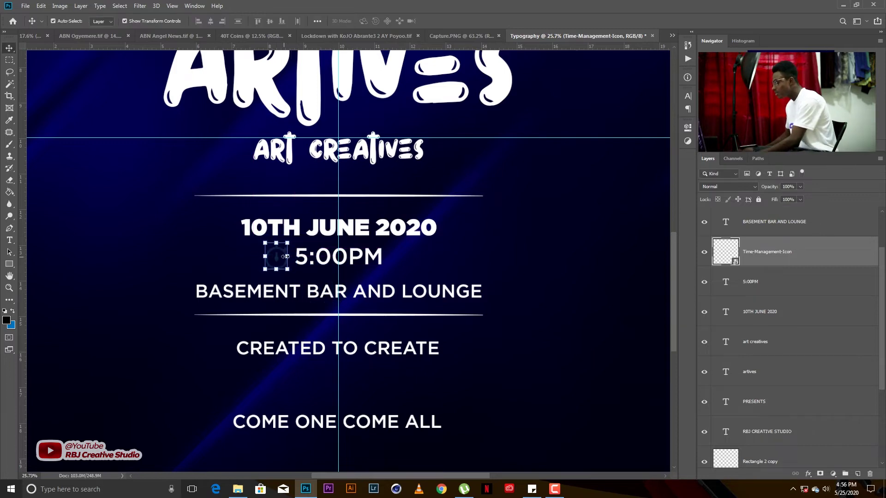
pyautogui.moveTo(285, 256); pyautogui.dragTo(286, 257)
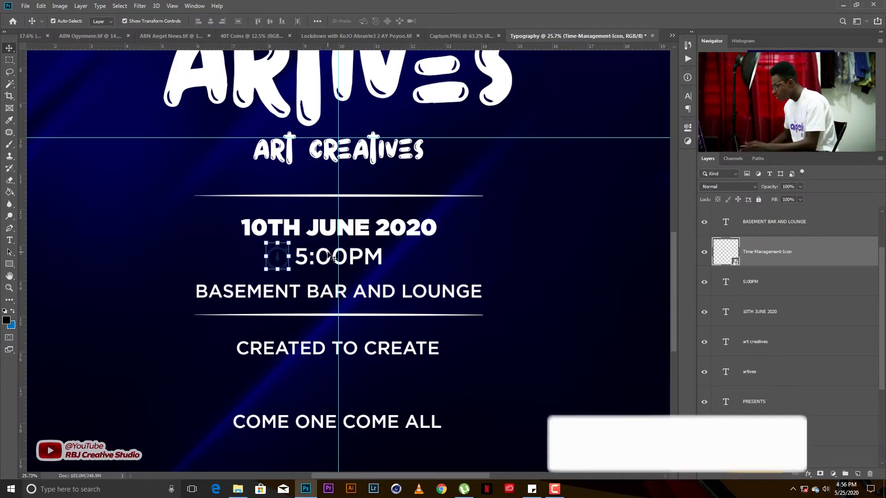
# Apply a white Color Overlay to the Time-Management-Icon layer
pyautogui.click(807, 474)
pyautogui.press('Escape')
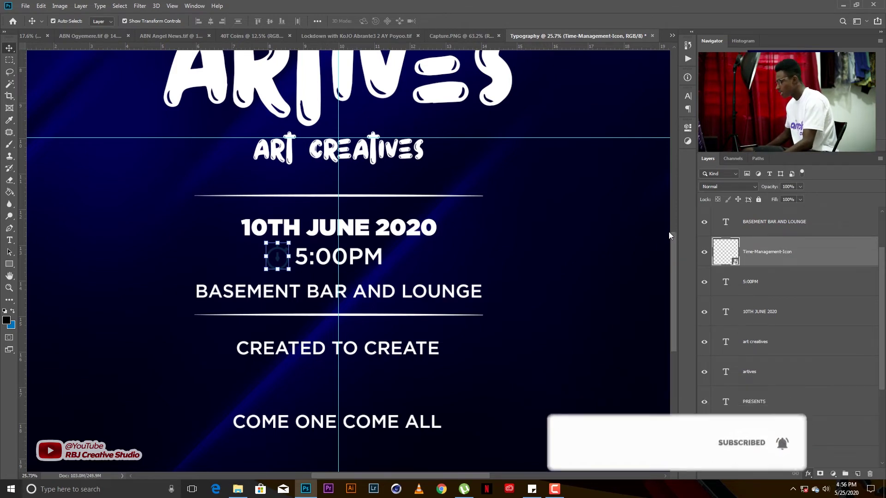
pyautogui.press('Return')
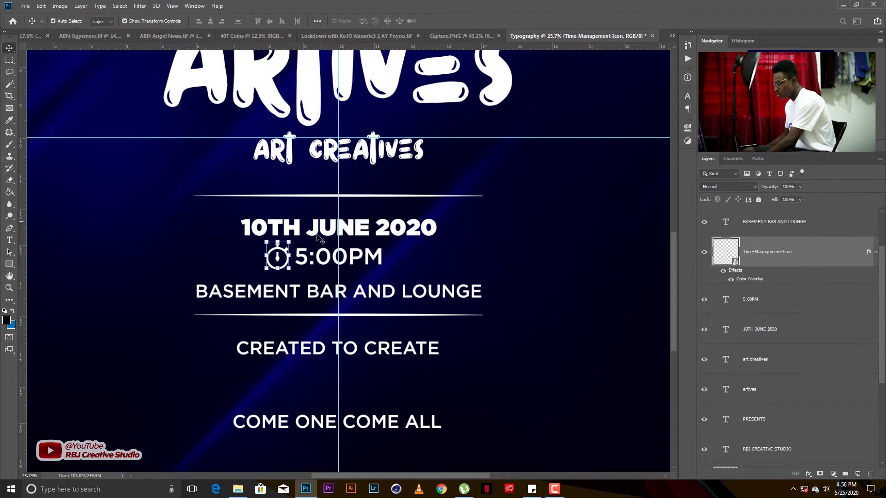
pyautogui.click(452, 272)
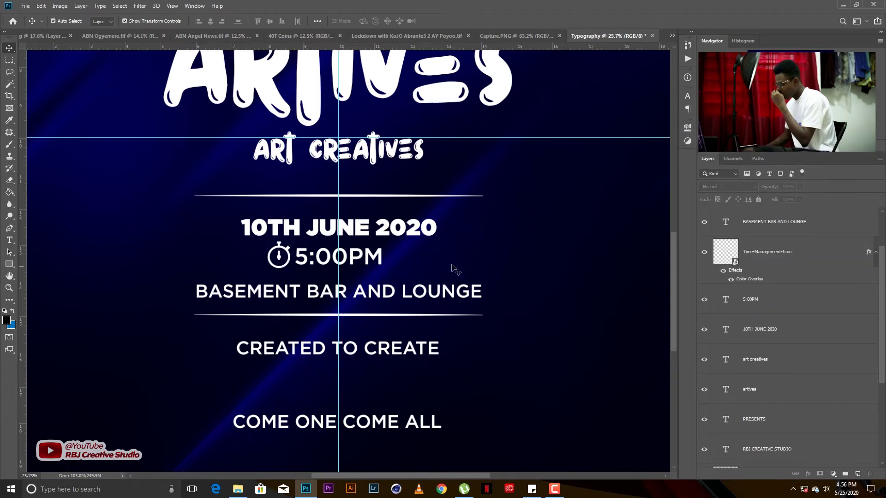
# Shrink the stopwatch icon slightly so its height suits the "5:00PM" text
pyautogui.click(279, 256)
pyautogui.hotkey('ctrl', 't')
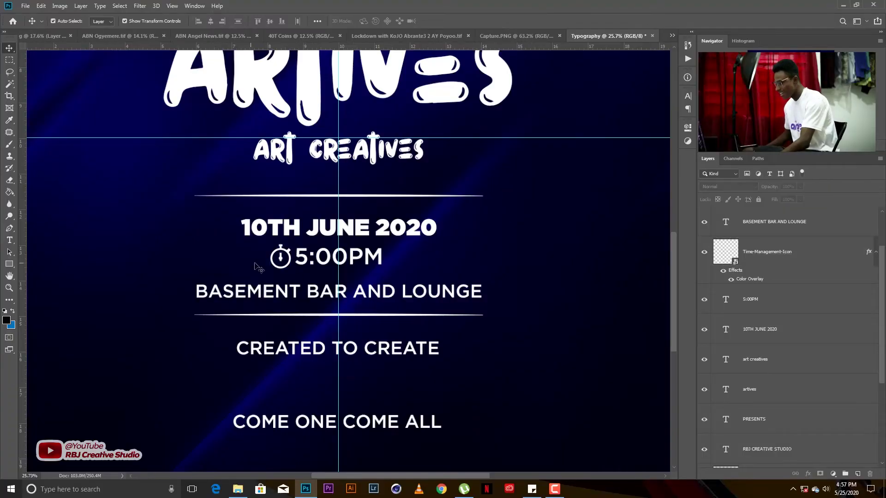
pyautogui.hotkey('ctrl', 't')
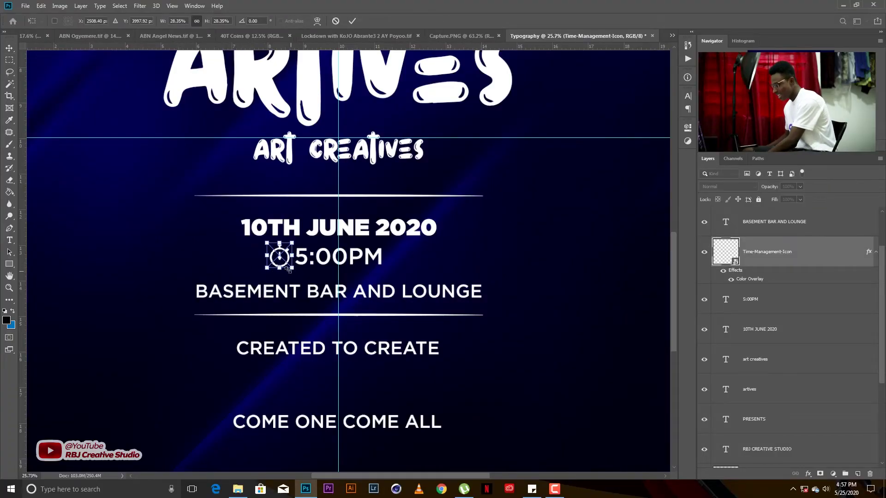
pyautogui.press('Return')
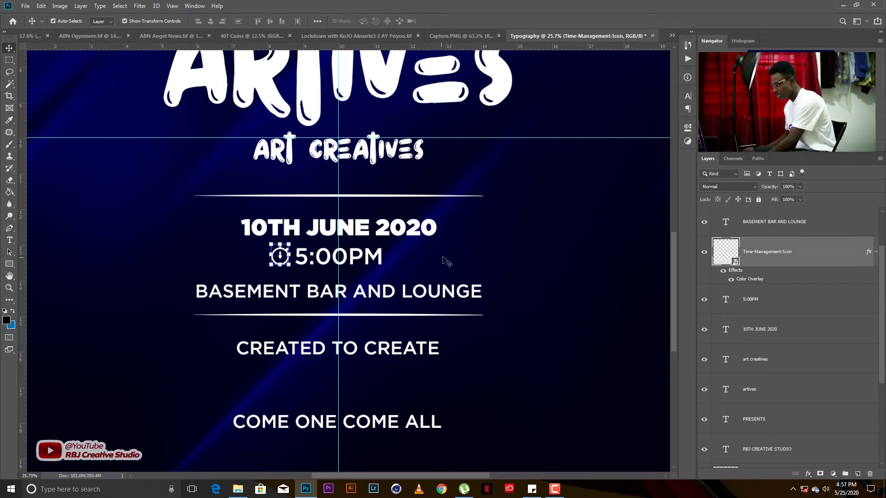
# Adjust the gap between the stopwatch icon and "5:00PM", and centre both together on the vertical guide
pyautogui.keyDown('shift'); pyautogui.click(369, 257); pyautogui.keyUp('shift')
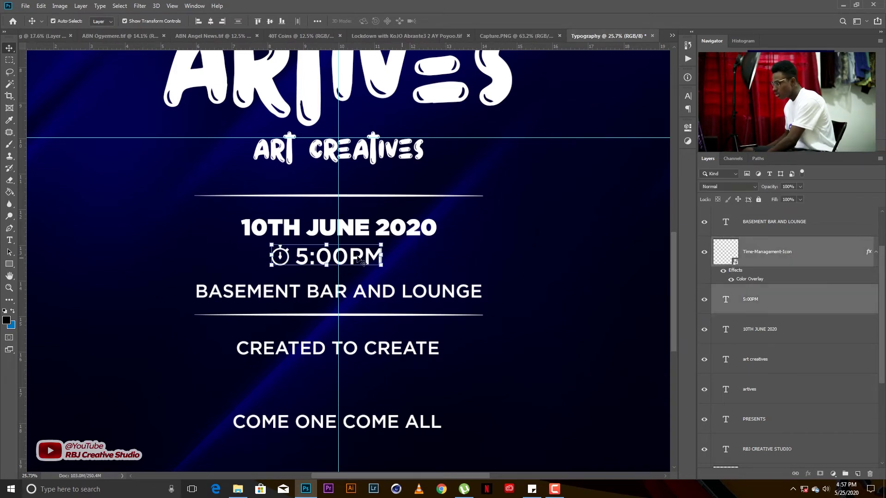
pyautogui.click(235, 272)
pyautogui.click(280, 256)
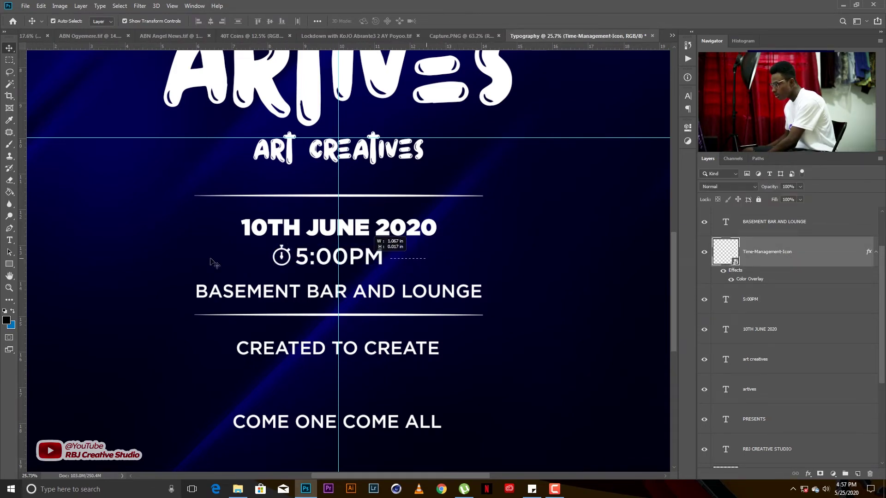
pyautogui.keyDown('shift'); pyautogui.click(332, 254); pyautogui.keyUp('shift')
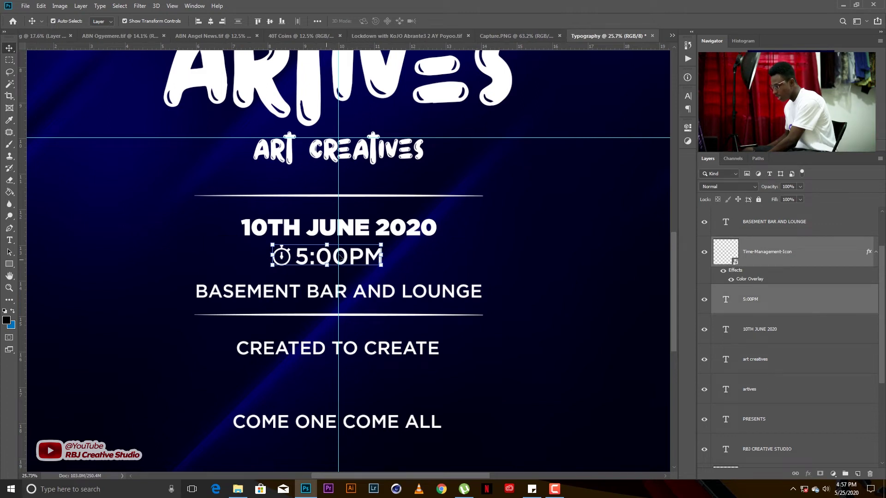
pyautogui.moveTo(339, 257); pyautogui.dragTo(365, 264)
# Set the "BASEMENT BAR AND LOUNGE" text to the Gotham Ultra weight
pyautogui.click(399, 293)
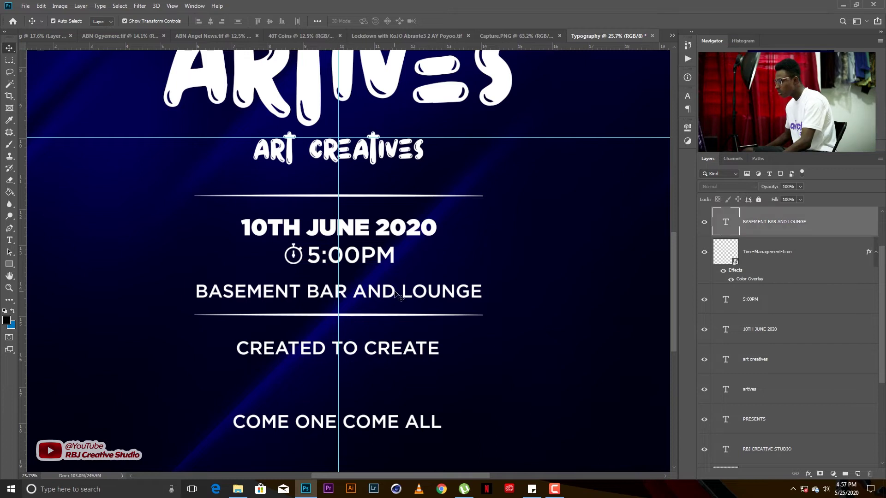
pyautogui.doubleClick(396, 293)
pyautogui.click(199, 21)
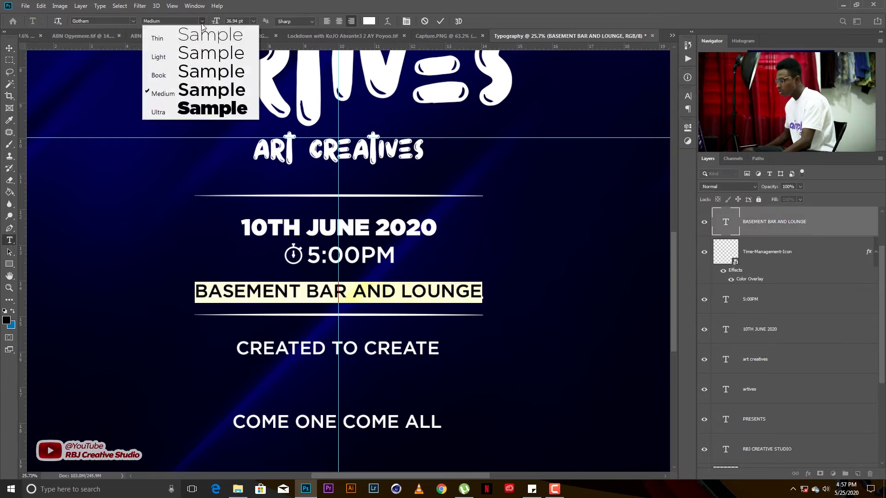
pyautogui.click(205, 112)
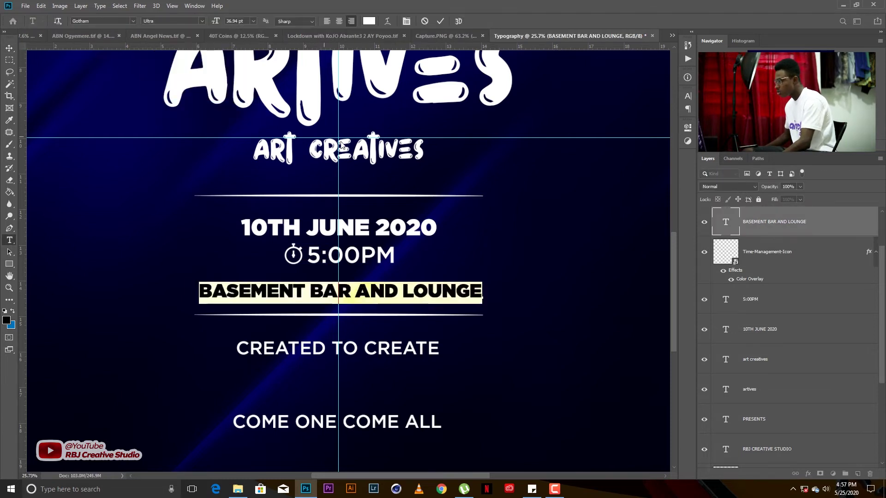
pyautogui.click(440, 23)
pyautogui.press('v')
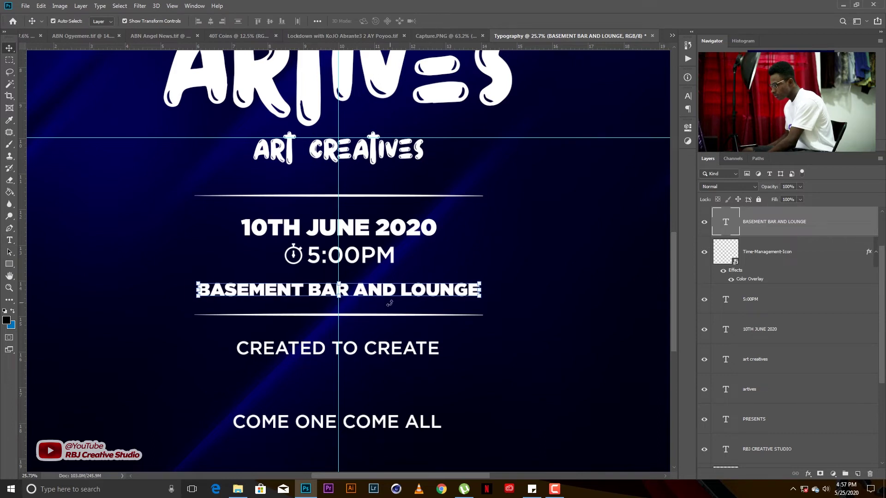
# Nudge "BASEMENT BAR AND LOUNGE" up so it sits closer beneath the "5:00PM" line
pyautogui.hotkey('shift', 'Up')
pyautogui.hotkey('shift', 'Up')
pyautogui.hotkey('shift', 'Up')
pyautogui.hotkey('shift', 'Up')
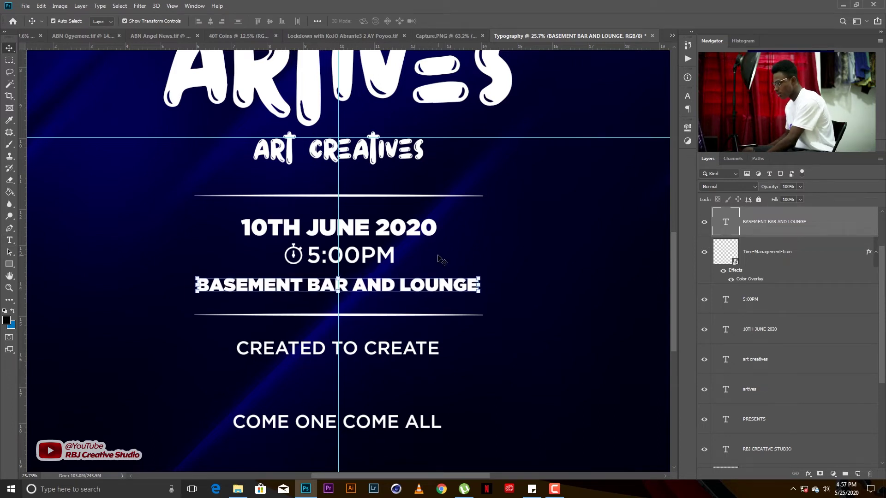
pyautogui.hotkey('shift', 'Up')
pyautogui.hotkey('shift', 'Up')
pyautogui.hotkey('shift', 'Up')
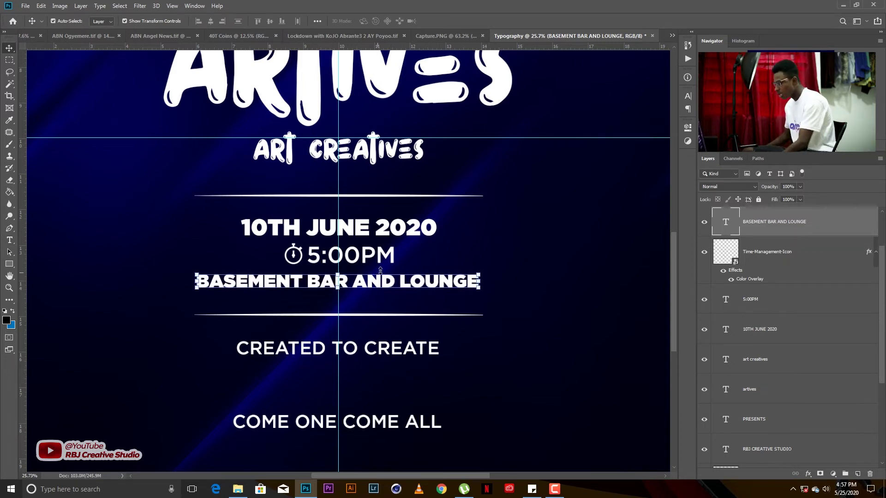
# Break the venue text into two lines, "BASEMENT" and "BAR AND LOUNGE", and centre-align it
pyautogui.press('t')
pyautogui.click(307, 279)
pyautogui.press('Return')
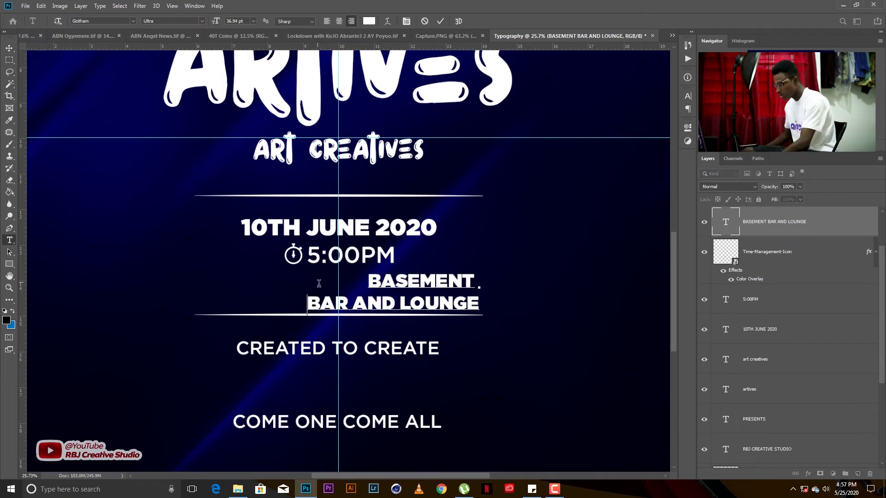
pyautogui.hotkey('ctrl', 'a')
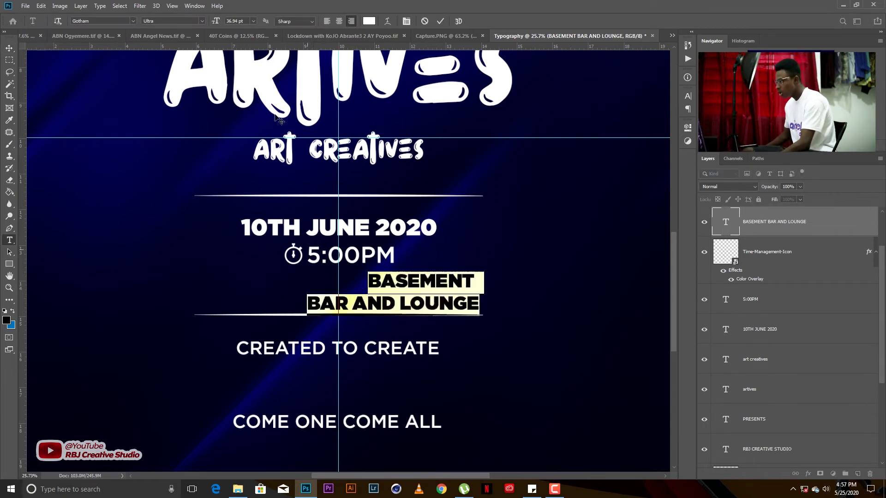
pyautogui.click(340, 22)
pyautogui.click(441, 22)
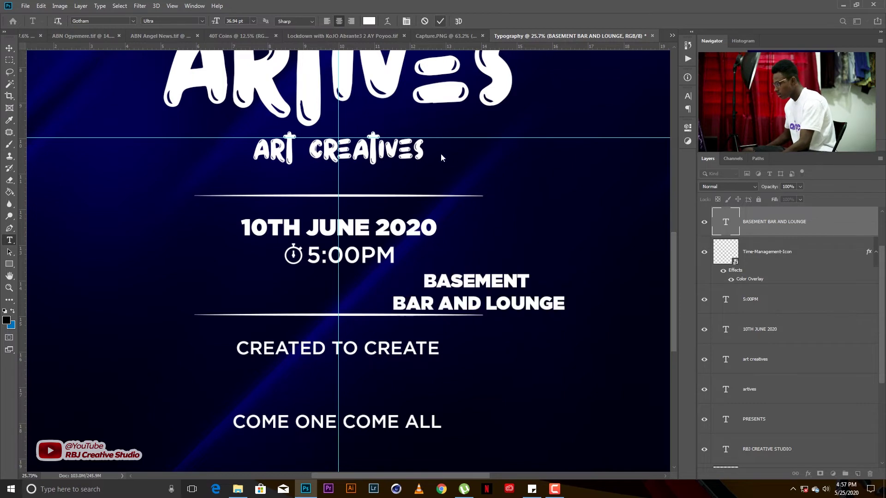
# Centre the two-line venue text on the vertical guide and scale it to about 84% so it fits above the lower divider
pyautogui.press('v')
pyautogui.moveTo(462, 292); pyautogui.dragTo(333, 291)
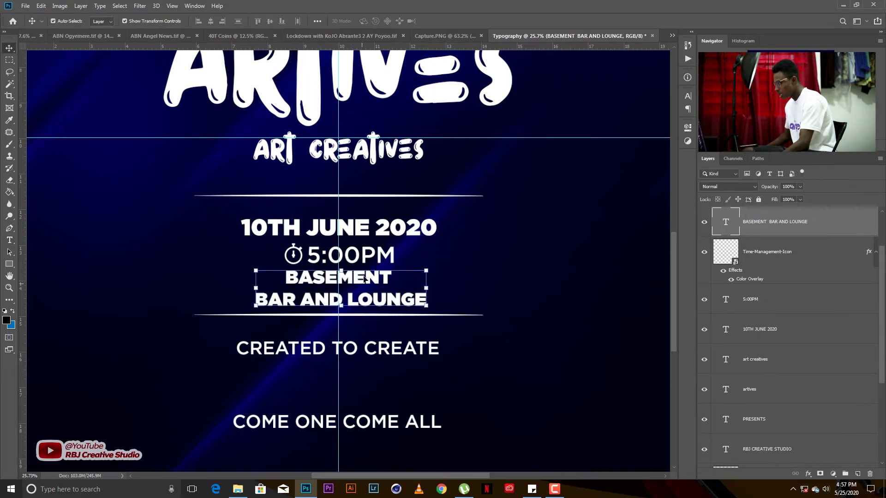
pyautogui.moveTo(423, 272); pyautogui.dragTo(409, 274)
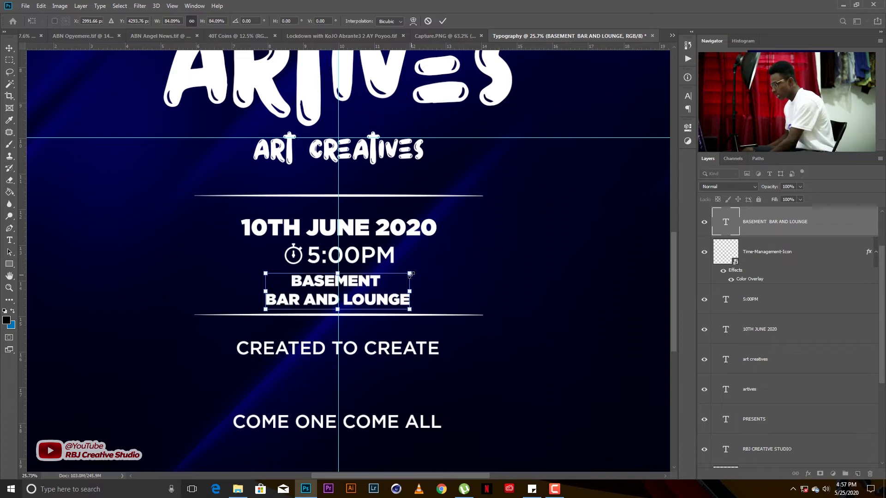
pyautogui.press('Return')
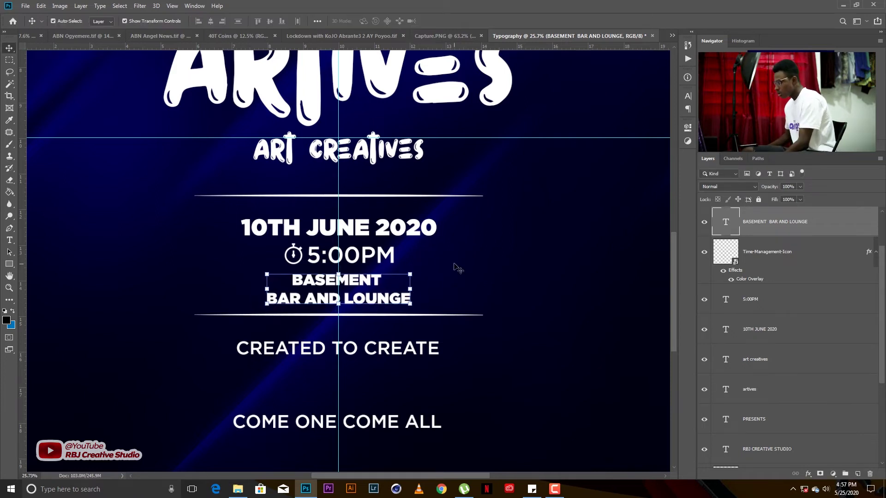
pyautogui.click(457, 268)
# Set "CREATED TO CREATE" to 25 pt with centre alignment
pyautogui.scroll(-3, 420, 300)
pyautogui.doubleClick(400, 255)
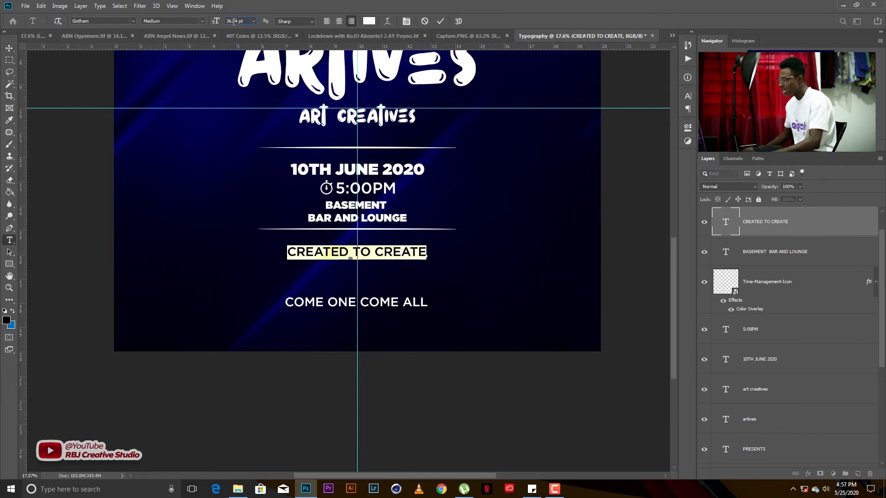
pyautogui.doubleClick(234, 22)
pyautogui.write('25')
pyautogui.press('Return')
pyautogui.click(336, 22)
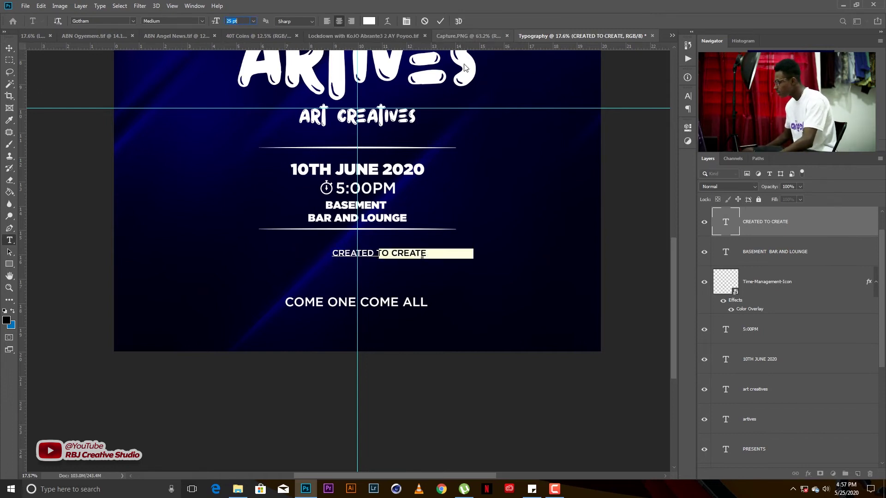
# Set the tracking of "CREATED TO CREATE" to 680 and centre the line on the vertical guide below the lower divider
pyautogui.click(687, 97)
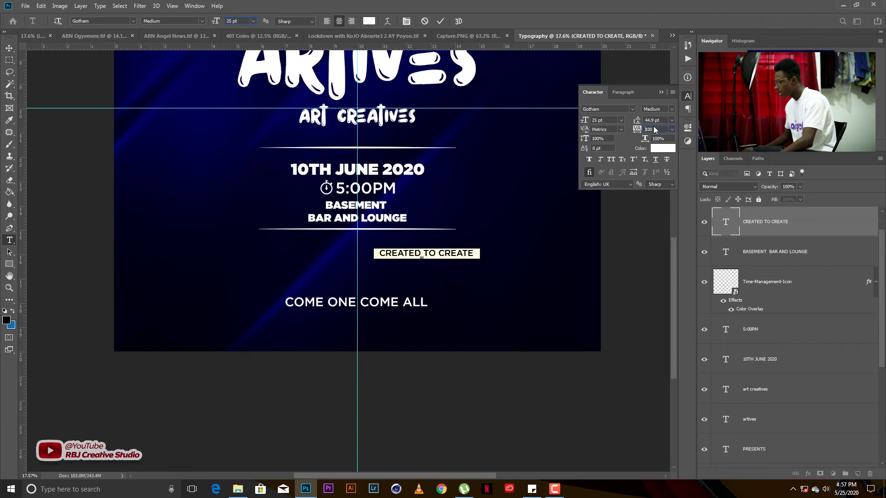
pyautogui.write('220')
pyautogui.press('Return')
pyautogui.scroll(20, 656, 128)
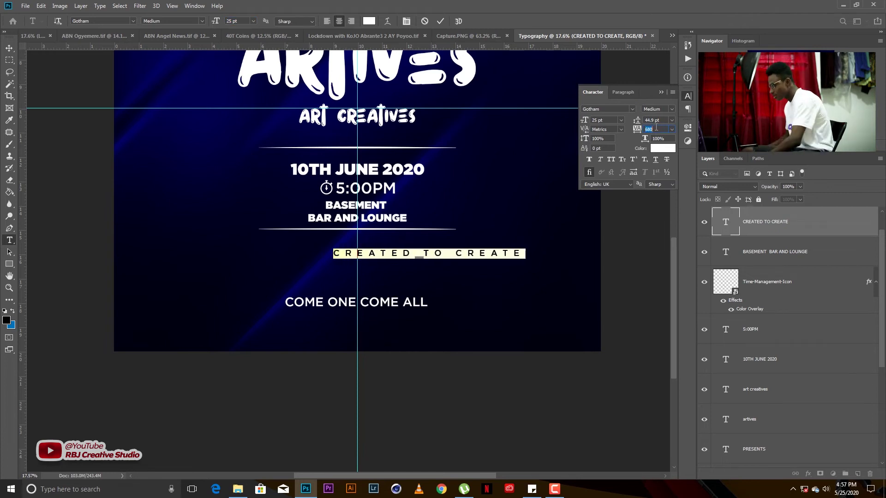
pyautogui.hotkey('ctrl', 'Return')
pyautogui.press('v')
pyautogui.moveTo(452, 257); pyautogui.dragTo(383, 263)
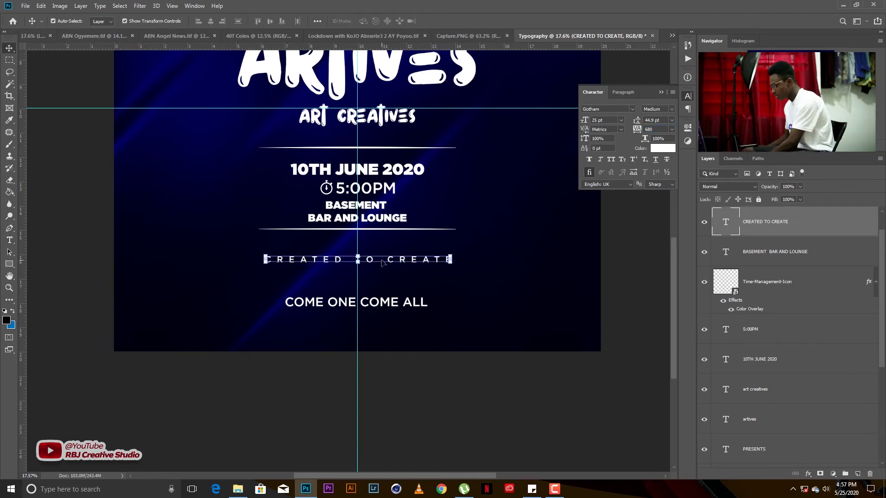
pyautogui.click(421, 281)
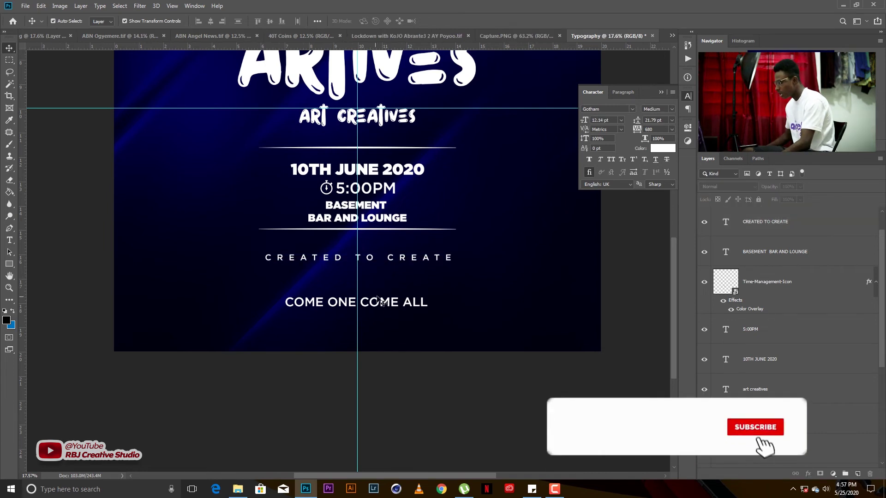
# Move "COME ONE COME ALL" up closer to "CREATED TO CREATE" and set both words "COME" to the Ultra weight
pyautogui.click(395, 306)
pyautogui.moveTo(395, 306); pyautogui.dragTo(395, 288)
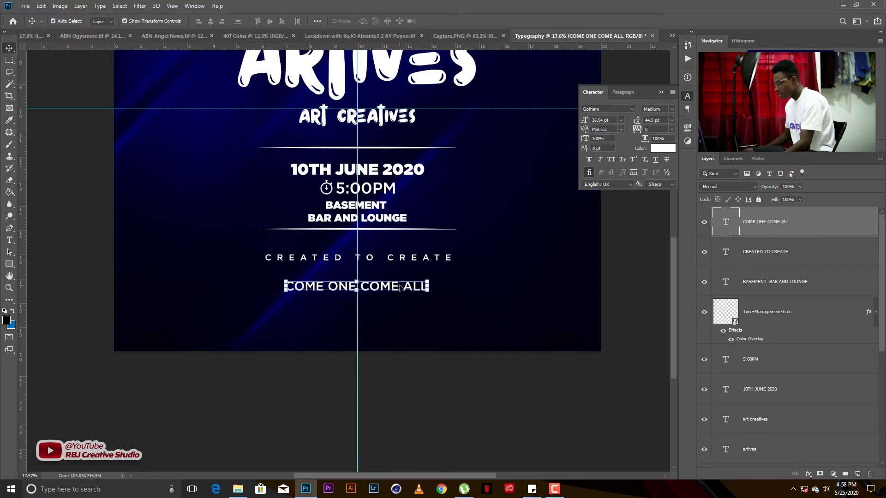
pyautogui.doubleClick(399, 287)
pyautogui.click(202, 20)
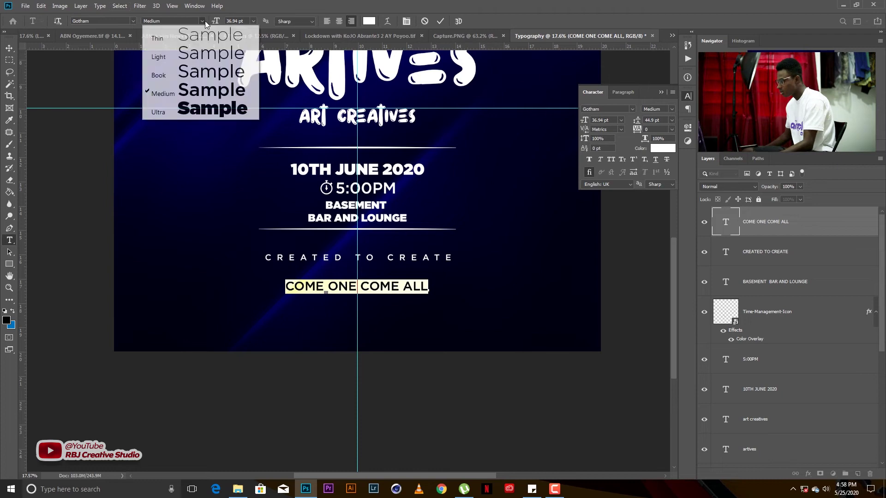
pyautogui.click(235, 96)
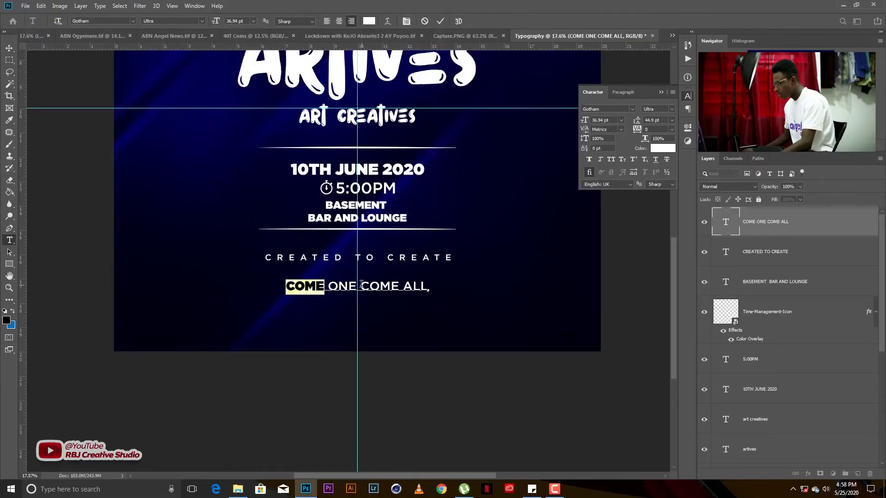
pyautogui.click(202, 21)
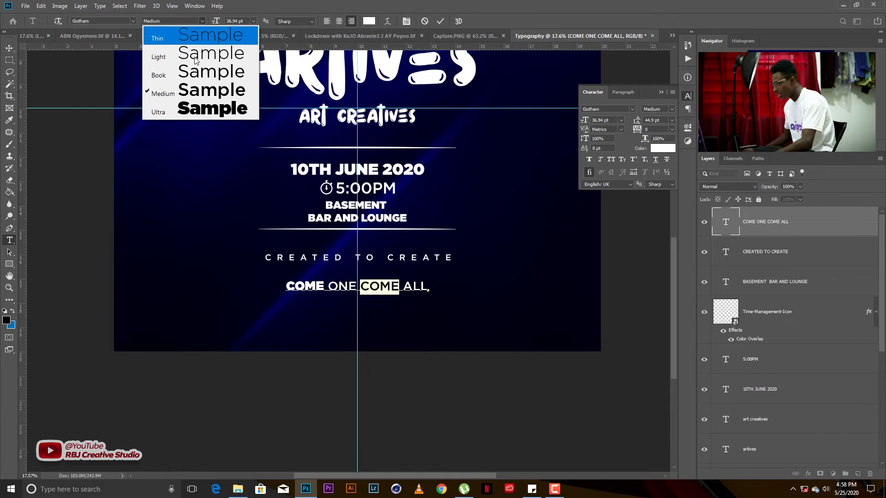
pyautogui.click(194, 110)
pyautogui.press('Escape')
pyautogui.press('v')
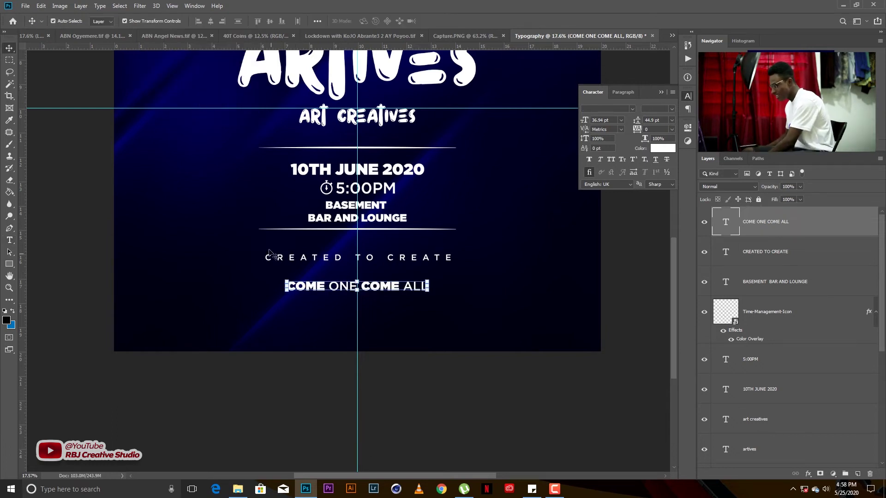
pyautogui.click(476, 279)
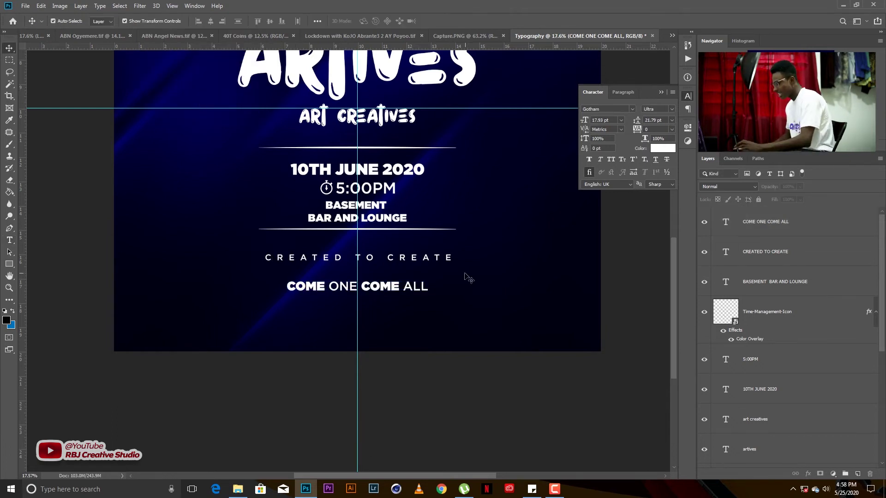
# Save the poster as a layered TIFF named Typography in the Weks folder
pyautogui.scroll(1, 460, 292)
pyautogui.hotkey('ctrl', '0')
pyautogui.click(661, 92)
pyautogui.scroll(-2, 515, 178)
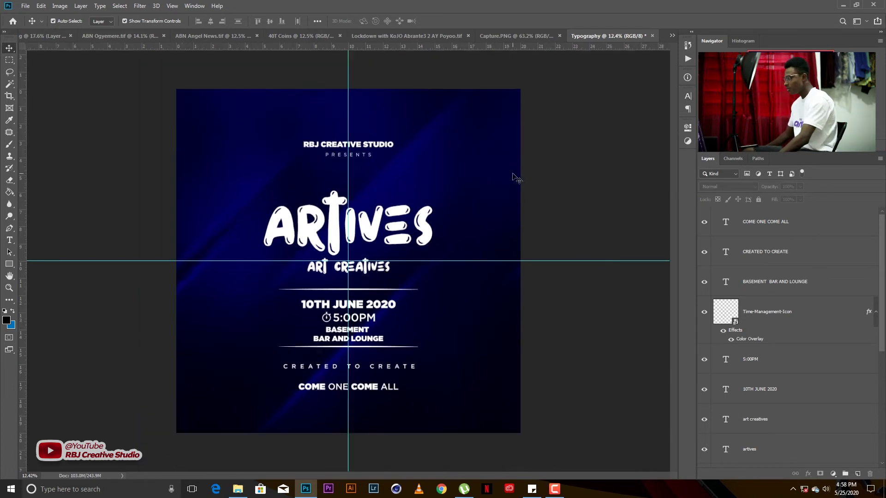
pyautogui.scroll(1, 436, 176)
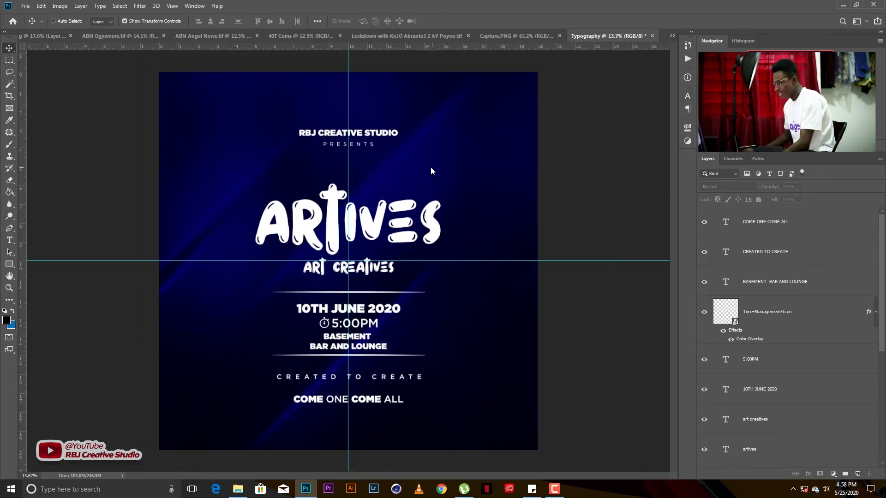
pyautogui.hotkey('ctrl', 'shift', 's')
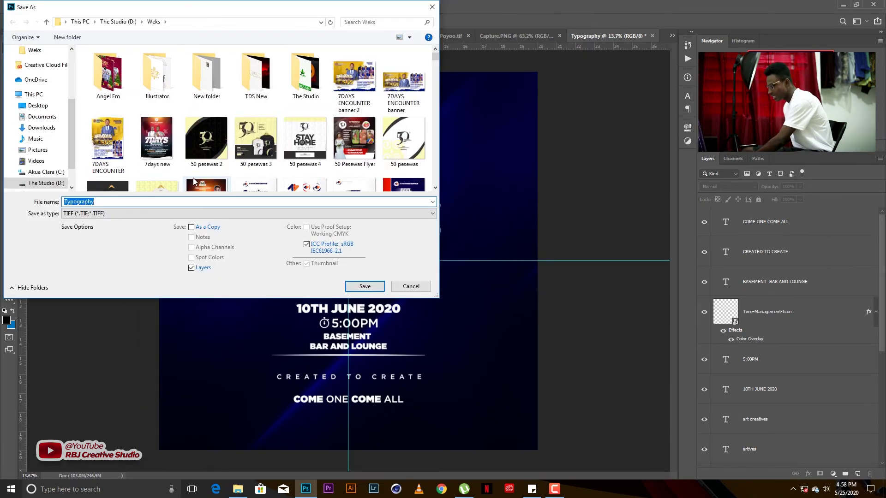
pyautogui.press('Return')
pyautogui.press('Return')
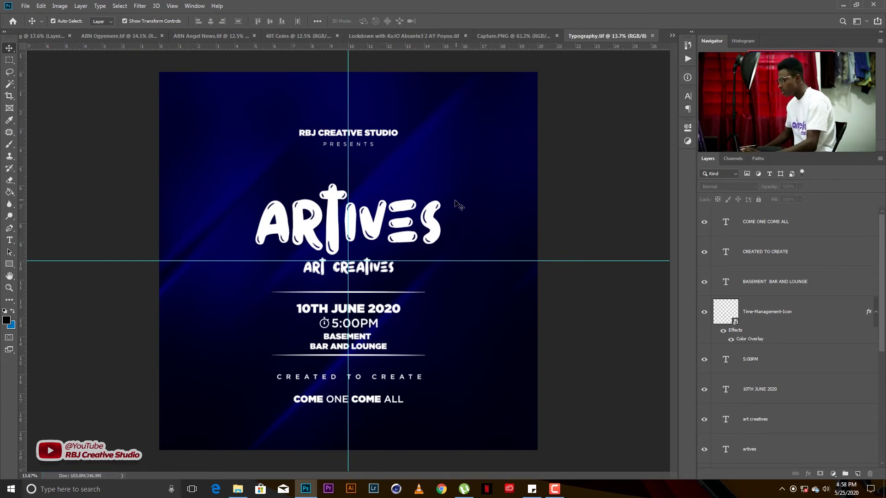
# Move the date, time, stopwatch icon and venue text together slightly up between the two dividers
pyautogui.scroll(4, 415, 198)
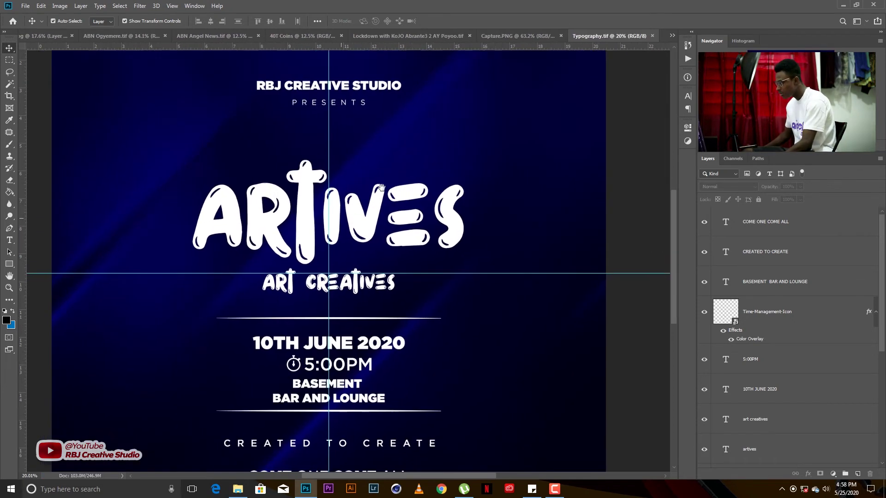
pyautogui.scroll(-2, 381, 187)
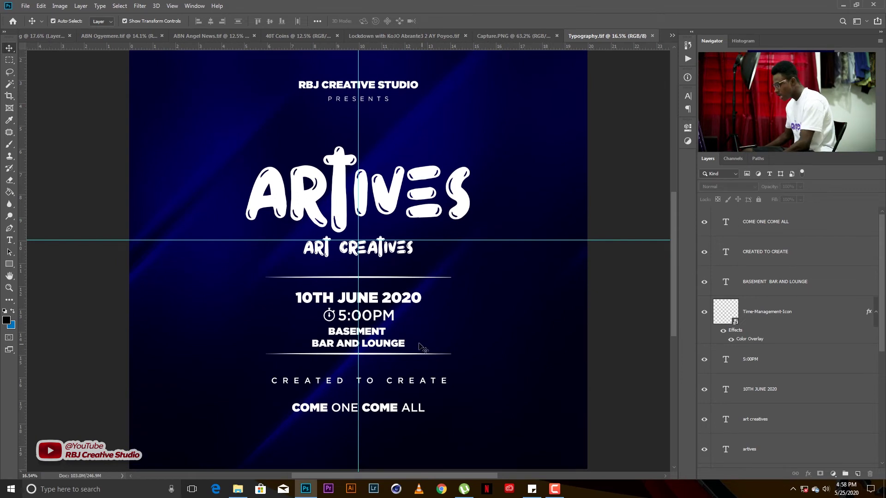
pyautogui.moveTo(421, 347); pyautogui.dragTo(294, 276)
pyautogui.moveTo(359, 323); pyautogui.dragTo(360, 321)
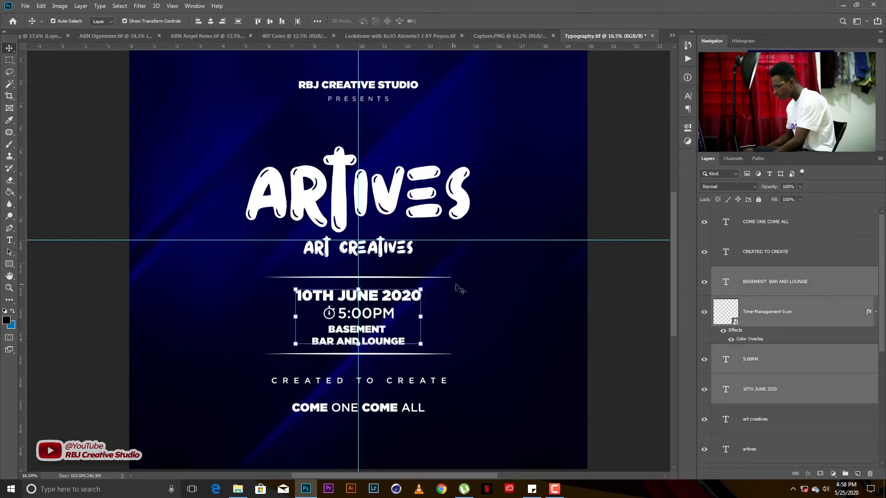
pyautogui.click(504, 300)
pyautogui.scroll(-2, 464, 293)
pyautogui.scroll(1, 452, 288)
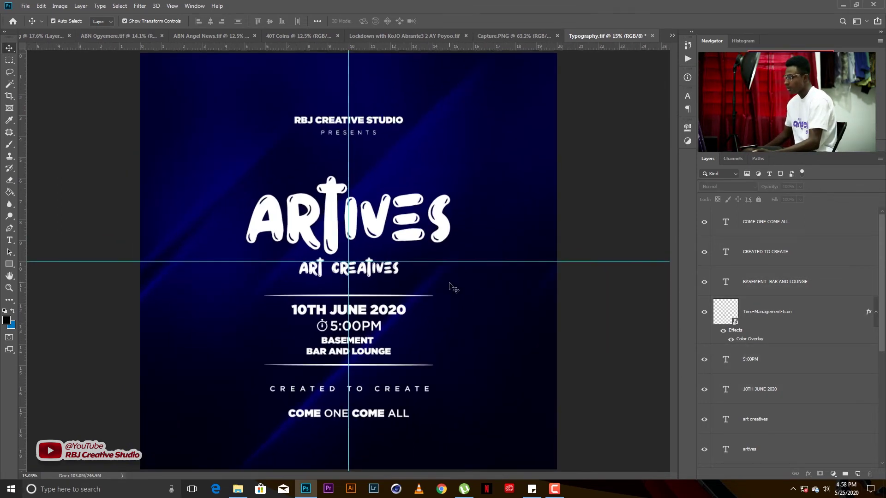
# Add a vertical guide near the poster's left side and move "RBJ CREATIVE STUDIO" and "PRESENTS" so both lines start on it
pyautogui.scroll(-1, 452, 289)
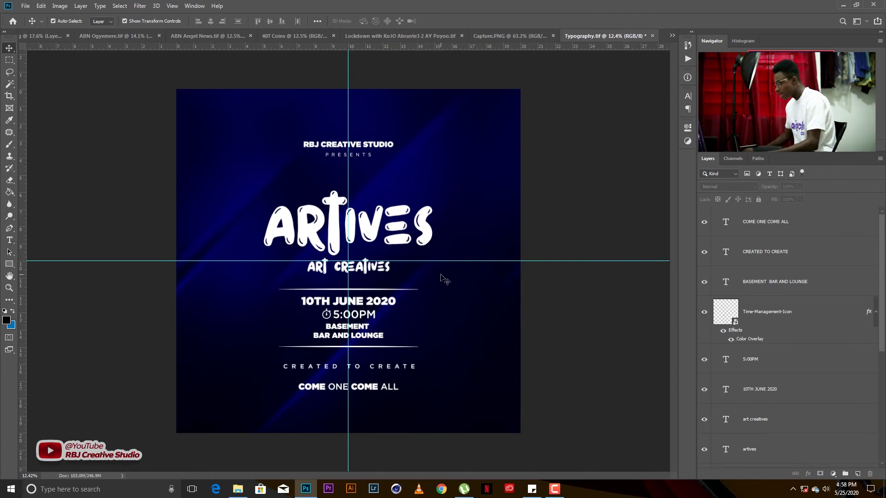
pyautogui.scroll(-1, 444, 277)
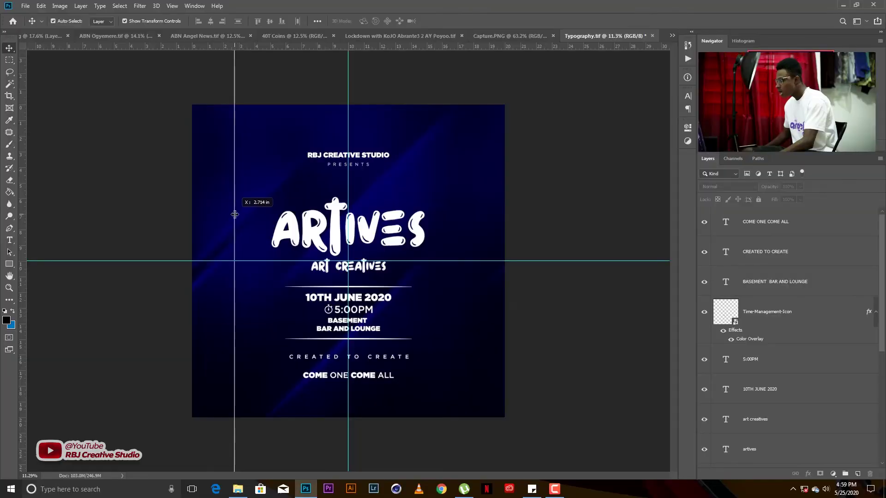
pyautogui.moveTo(234, 197); pyautogui.dragTo(238, 198)
pyautogui.moveTo(374, 156); pyautogui.dragTo(293, 152)
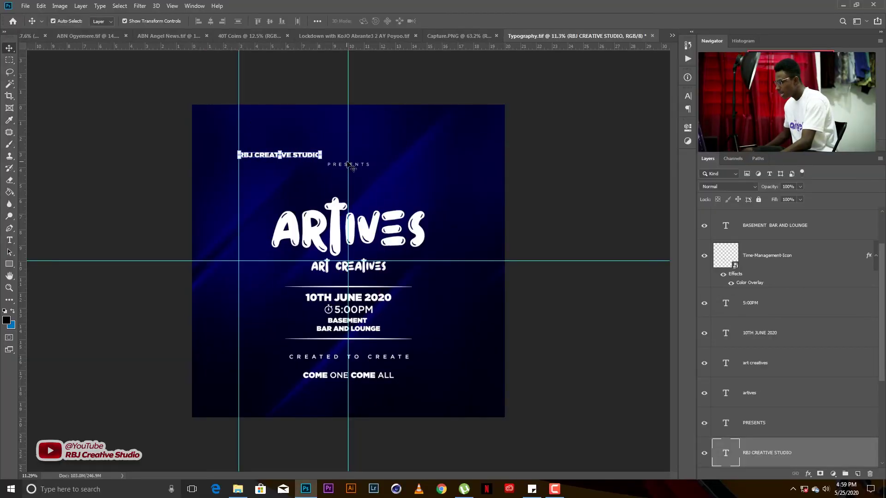
pyautogui.moveTo(349, 165); pyautogui.dragTo(271, 173)
# Move the "ARTIVES" title to start on the left guide and place "ART CREATIVES" close beneath its middle
pyautogui.click(372, 232)
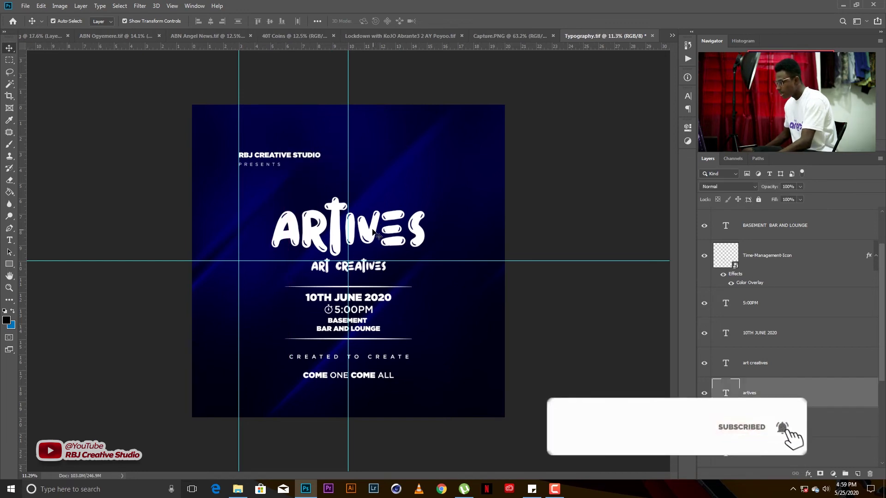
pyautogui.moveTo(373, 232); pyautogui.dragTo(341, 225)
pyautogui.click(419, 231)
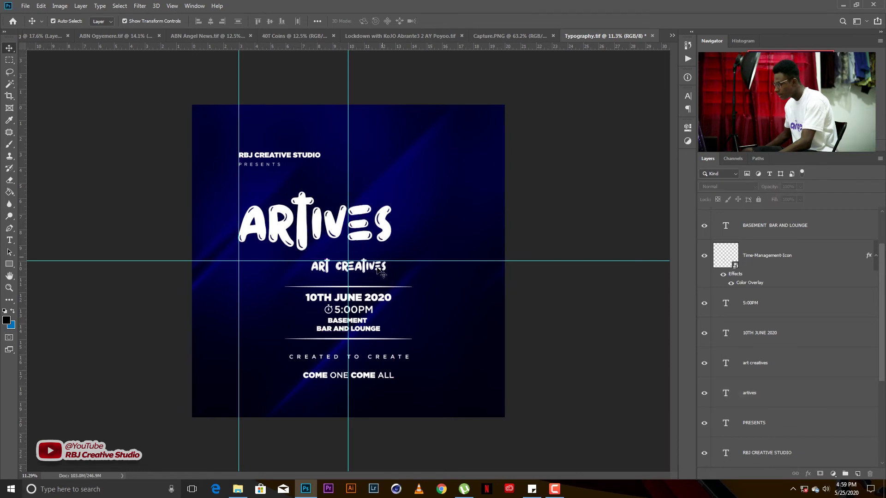
pyautogui.moveTo(379, 270); pyautogui.dragTo(313, 267)
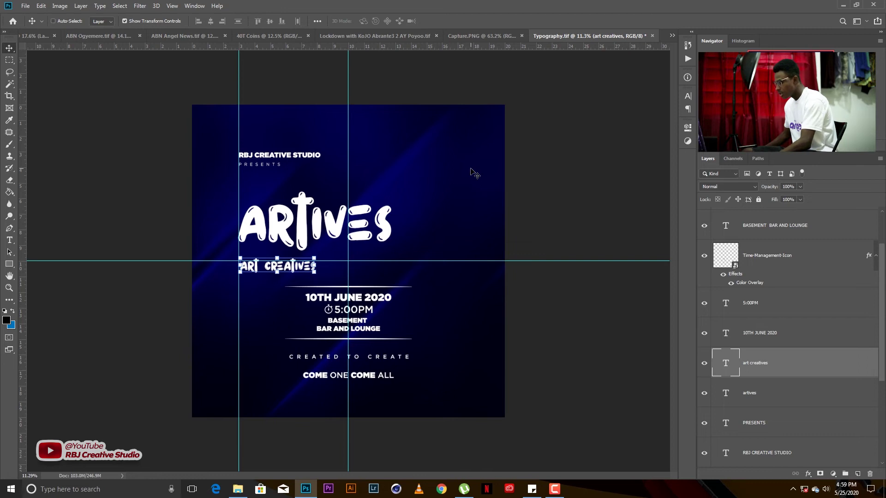
pyautogui.moveTo(383, 256); pyautogui.dragTo(312, 263)
pyautogui.click(373, 302)
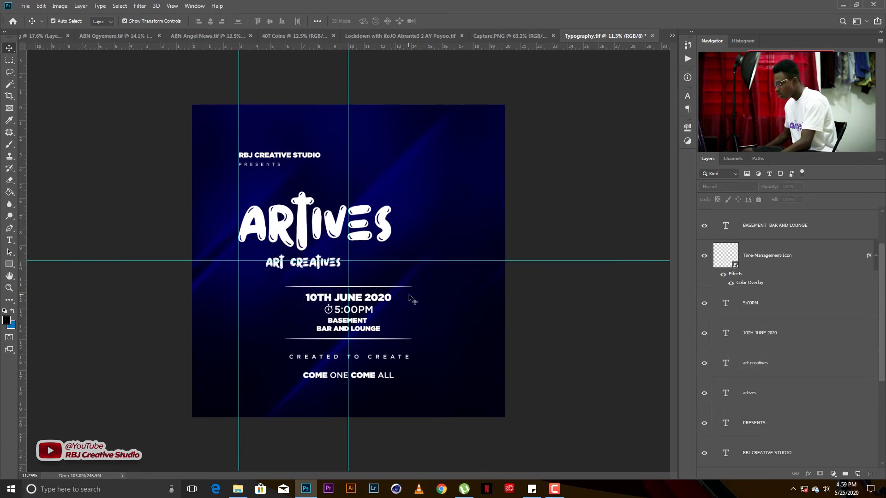
# Shift both dividers and the event details left together, starting the dividers and "10TH JUNE 2020" on the left guide
pyautogui.moveTo(412, 299); pyautogui.dragTo(367, 342)
pyautogui.moveTo(441, 279); pyautogui.dragTo(368, 341)
pyautogui.moveTo(375, 300); pyautogui.dragTo(328, 307)
pyautogui.click(314, 300)
# Move the stopwatch icon directly before "5:00PM" and place the pair on the left guide under the date
pyautogui.click(340, 312)
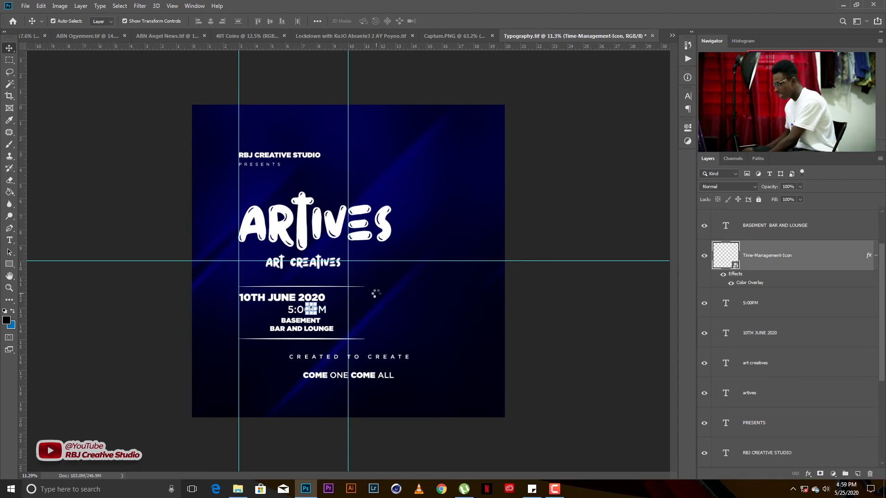
pyautogui.hotkey('shift', 'Left')
pyautogui.hotkey('shift', 'Left')
pyautogui.hotkey('shift', 'Left')
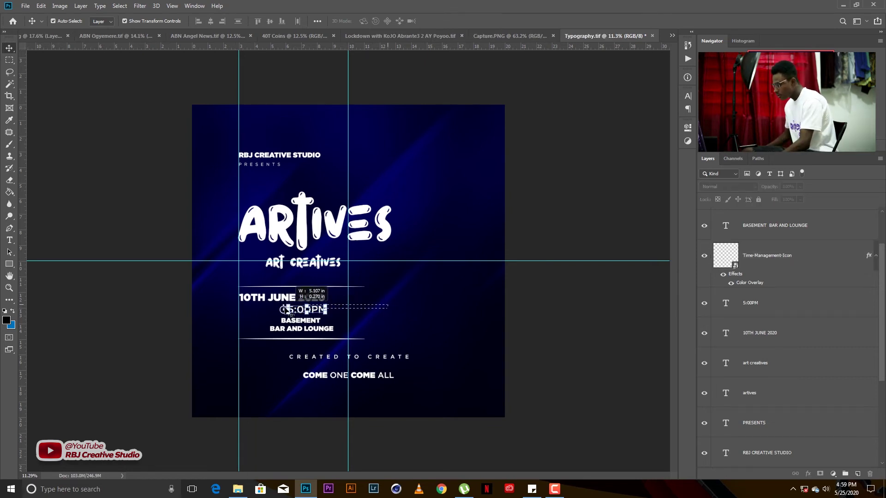
pyautogui.keyDown('shift'); pyautogui.click(347, 312); pyautogui.keyUp('shift')
pyautogui.moveTo(315, 310); pyautogui.dragTo(275, 312)
# Left-align the "BASEMENT BAR AND LOUNGE" text and position its edge on the left guide beneath the time
pyautogui.moveTo(325, 333); pyautogui.dragTo(285, 325)
pyautogui.doubleClick(286, 323)
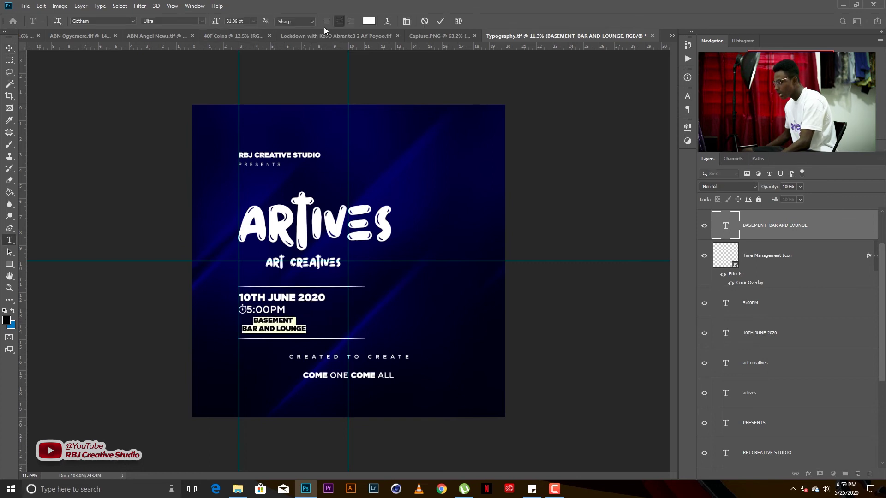
pyautogui.click(443, 21)
pyautogui.press('v')
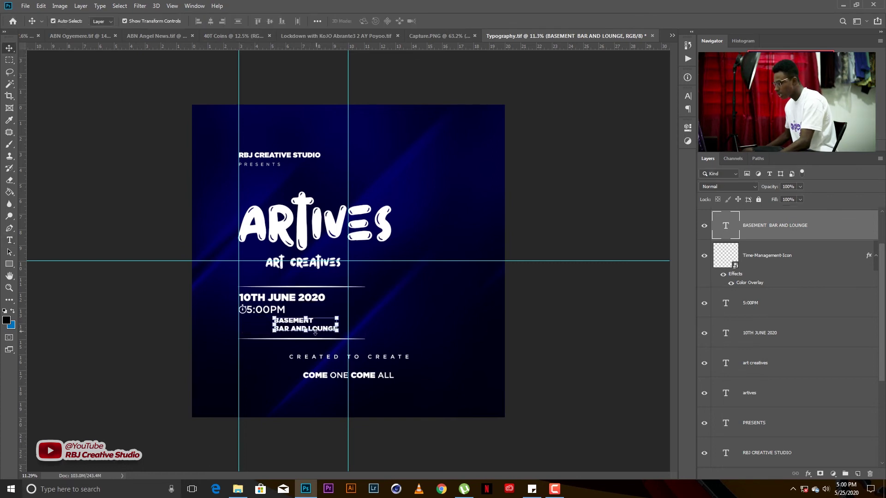
pyautogui.moveTo(315, 329); pyautogui.dragTo(281, 328)
pyautogui.click(390, 321)
# Move "CREATED TO CREATE" and "COME ONE COME ALL" so both lines start on the left guide
pyautogui.moveTo(392, 361); pyautogui.dragTo(337, 357)
pyautogui.click(438, 326)
pyautogui.moveTo(380, 376); pyautogui.dragTo(316, 378)
pyautogui.click(329, 206)
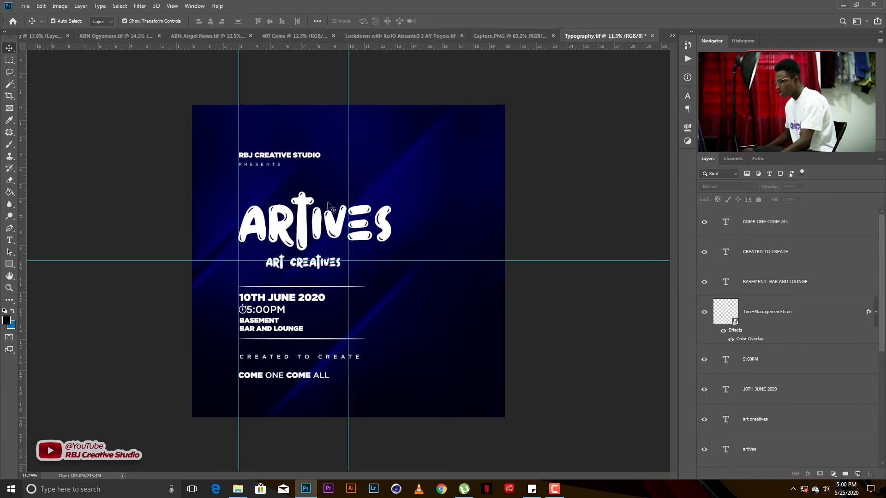
# Shift "ARTIVES" and "ART CREATIVES" further left so the title extends past the left guide
pyautogui.moveTo(339, 226); pyautogui.dragTo(318, 226)
pyautogui.click(314, 271)
pyautogui.moveTo(320, 269); pyautogui.dragTo(307, 268)
pyautogui.keyDown('shift'); pyautogui.click(321, 233); pyautogui.keyUp('shift')
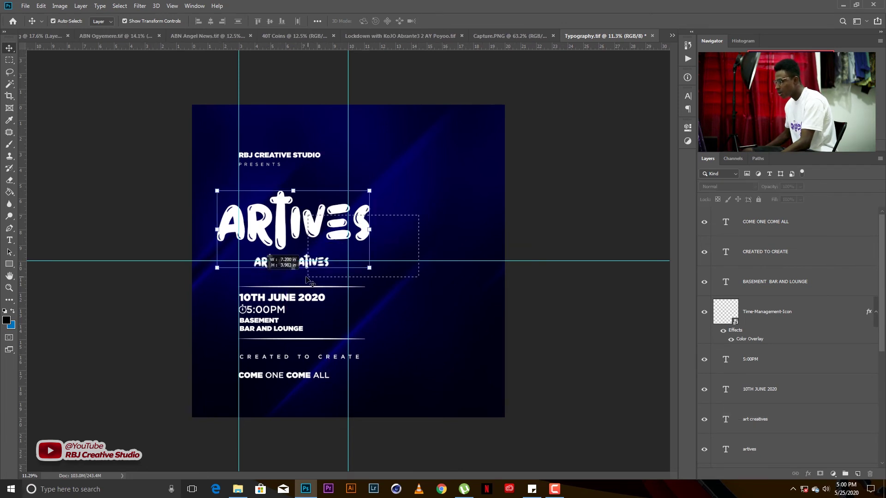
pyautogui.click(330, 212)
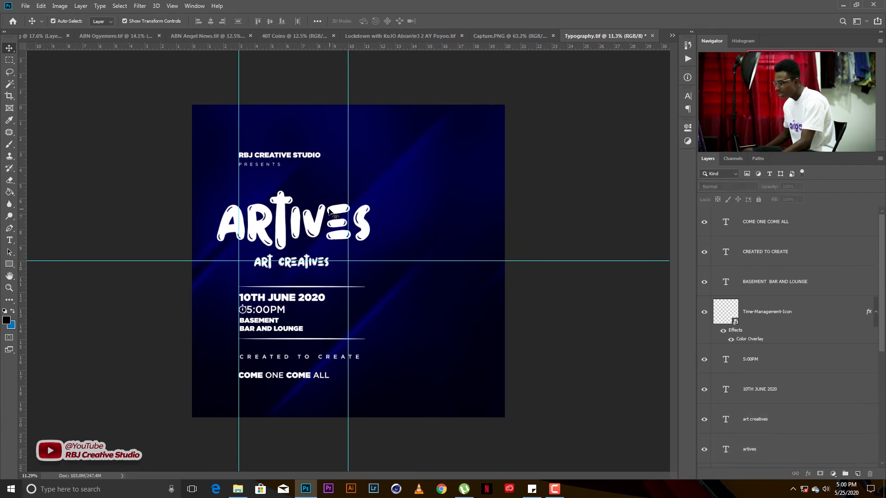
# Scale the "ARTIVES" title and "ART CREATIVES" up together to about 121%
pyautogui.scroll(1, 268, 312)
pyautogui.scroll(-1, 268, 310)
pyautogui.scroll(1, 270, 307)
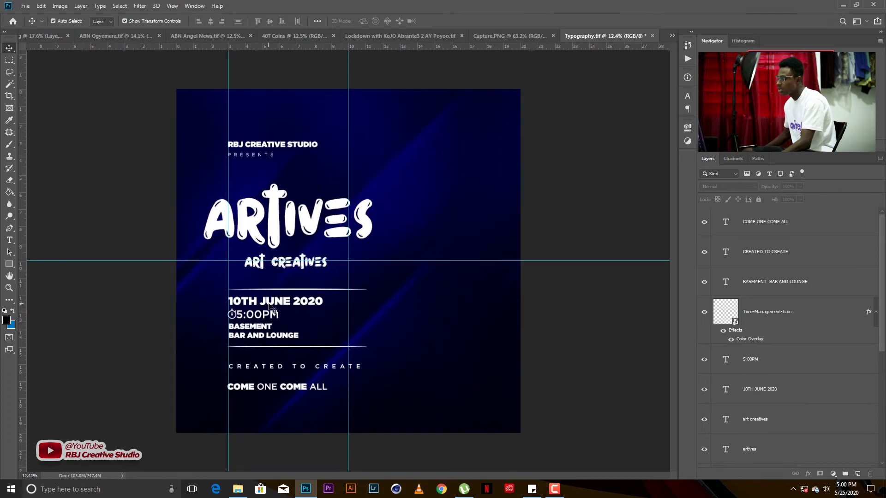
pyautogui.moveTo(383, 274); pyautogui.dragTo(276, 213)
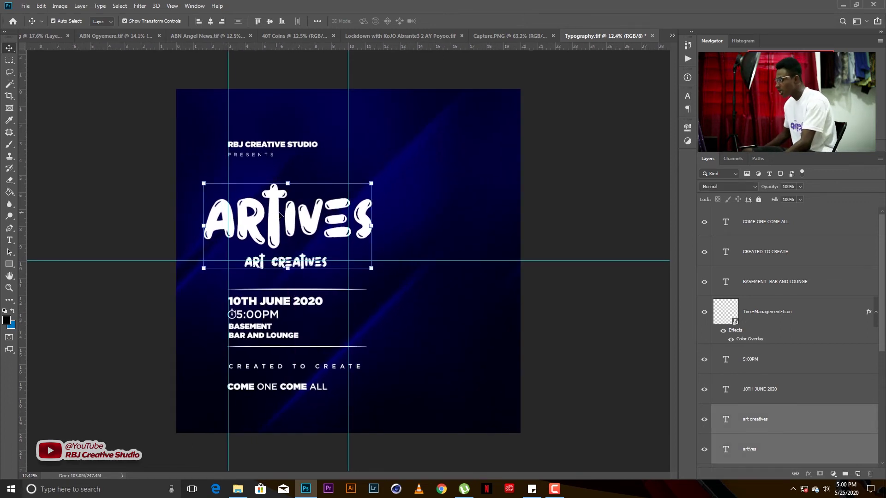
pyautogui.moveTo(371, 183); pyautogui.dragTo(408, 174)
pyautogui.press('Return')
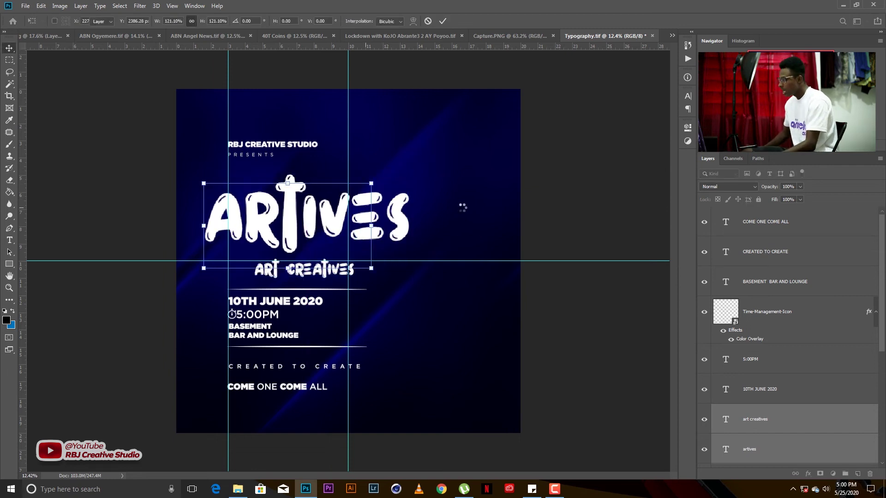
pyautogui.click(414, 300)
# Place the cut-out picture "man (1)" from the Downloads folder on the poster, enlarged to fill its right side
pyautogui.click(238, 486)
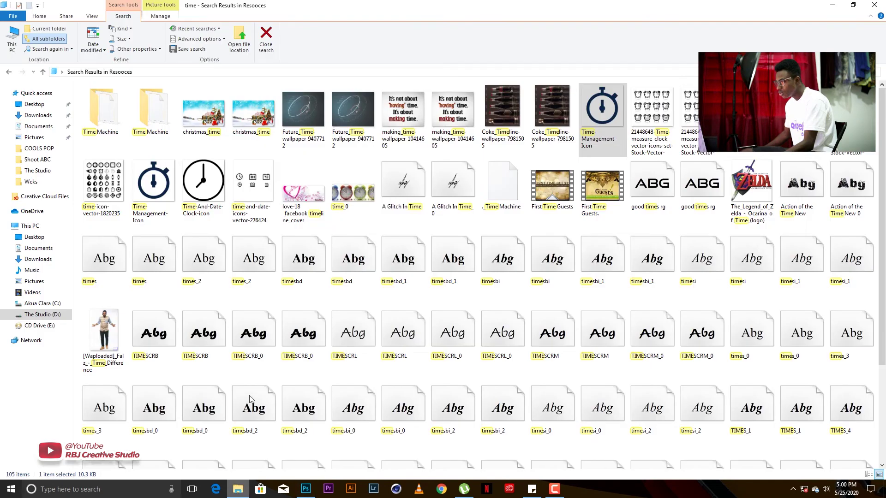
pyautogui.click(42, 116)
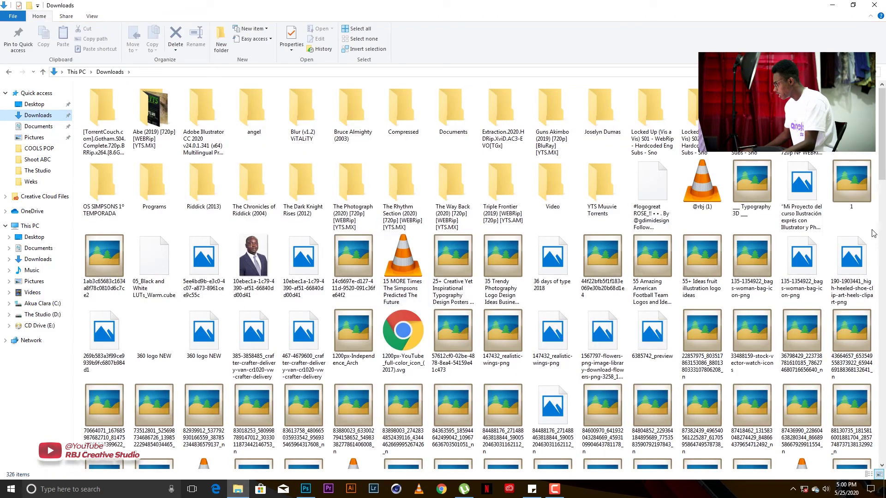
pyautogui.moveTo(882, 154); pyautogui.dragTo(884, 342)
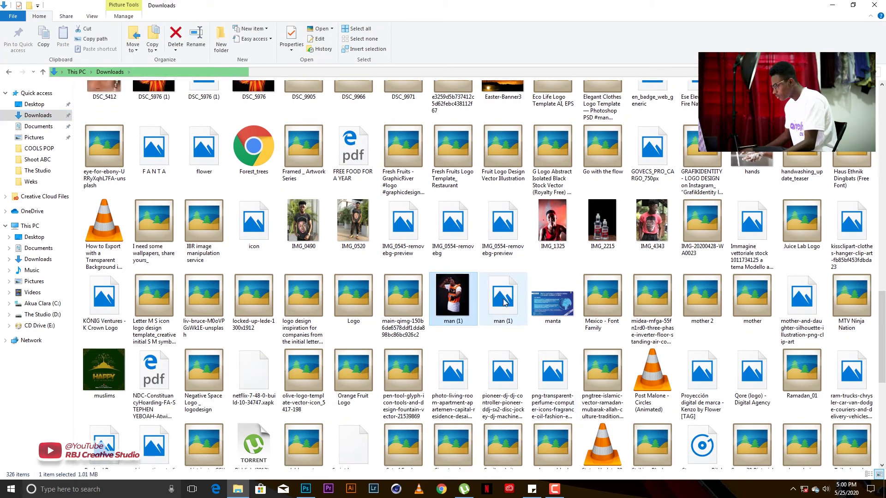
pyautogui.moveTo(503, 299); pyautogui.dragTo(471, 384)
pyautogui.moveTo(556, 202); pyautogui.dragTo(445, 99)
pyautogui.press('Return')
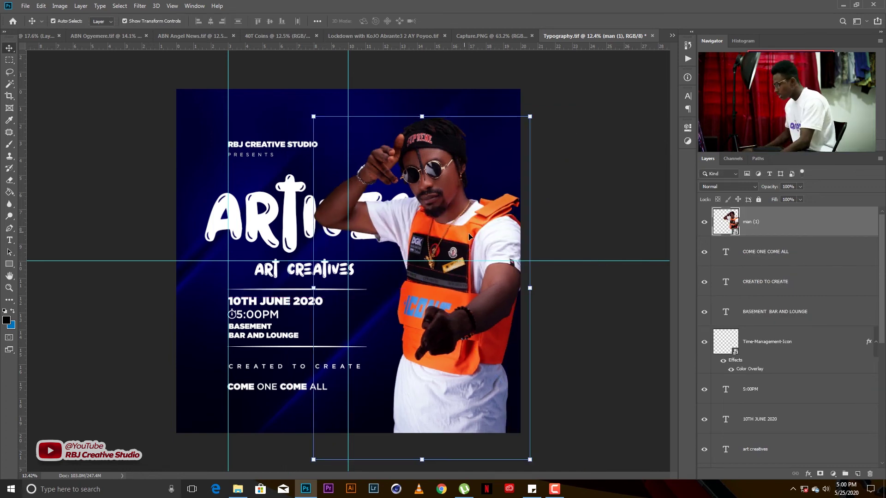
pyautogui.press('ctrl')
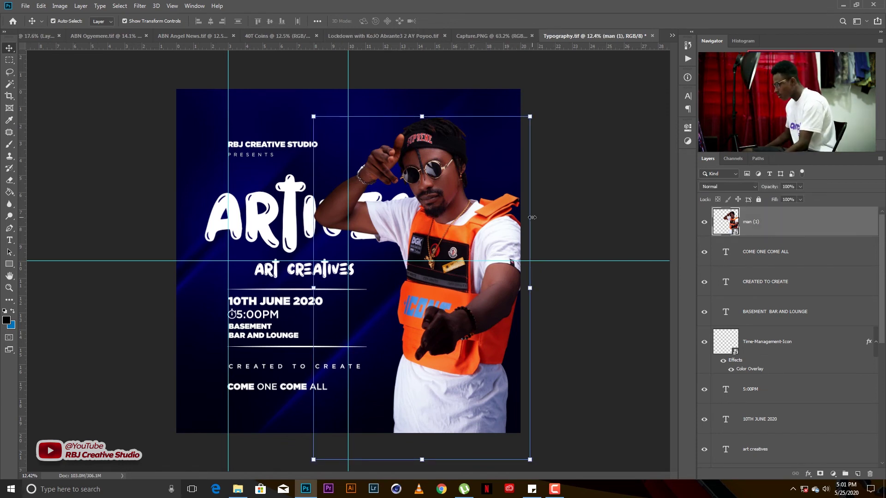
pyautogui.press('e')
pyautogui.click(493, 239)
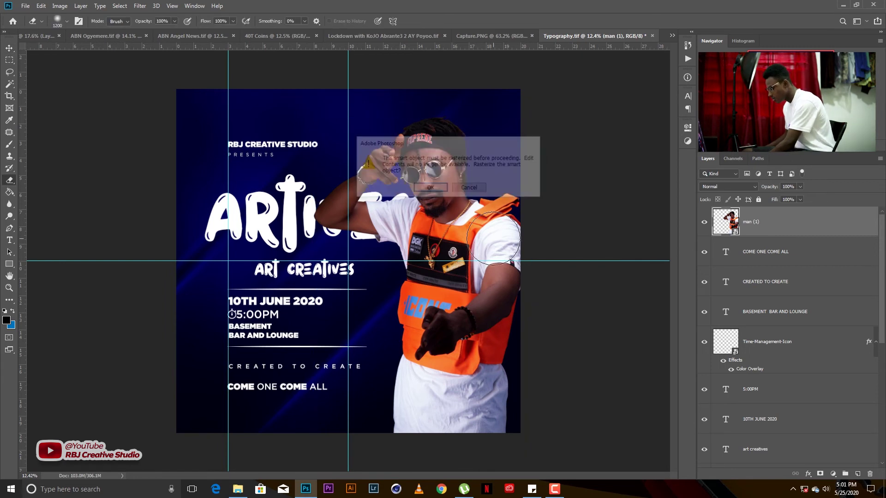
pyautogui.press('Escape')
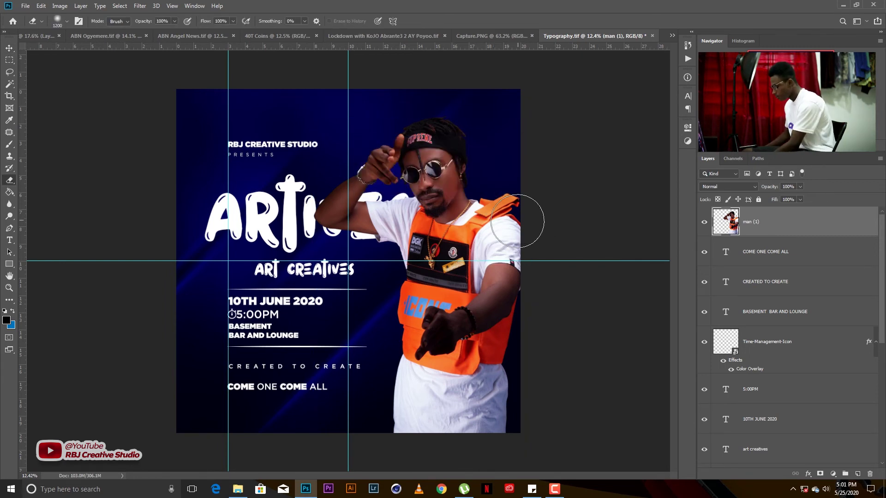
pyautogui.press('v')
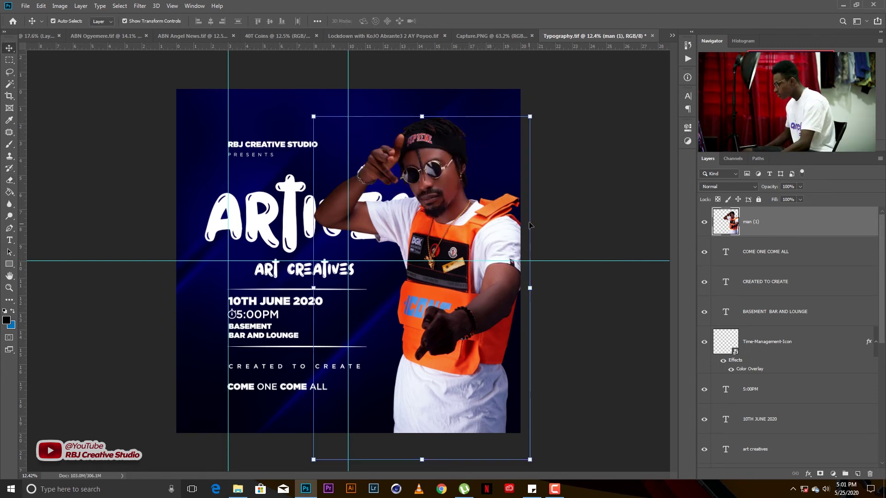
pyautogui.click(565, 212)
# Brighten the man's picture with a Curves adjustment raised in the midtones and clipped to the "man (1)" layer
pyautogui.click(790, 229)
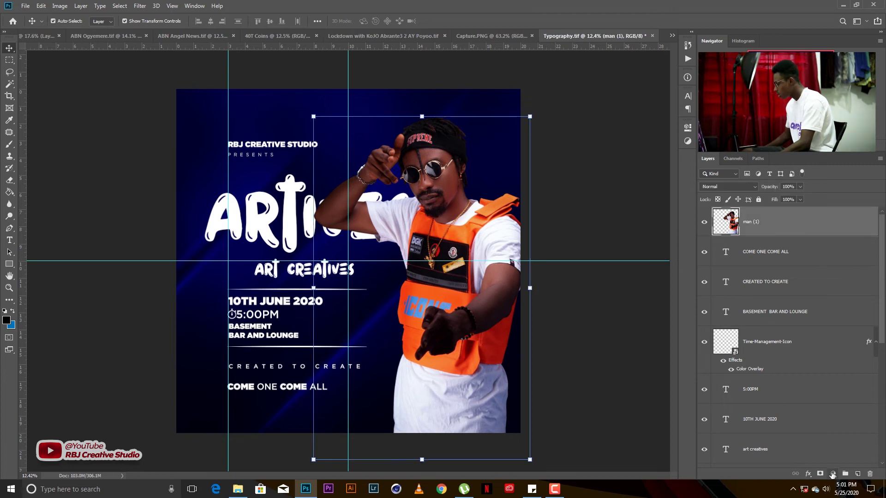
pyautogui.click(832, 474)
pyautogui.click(821, 362)
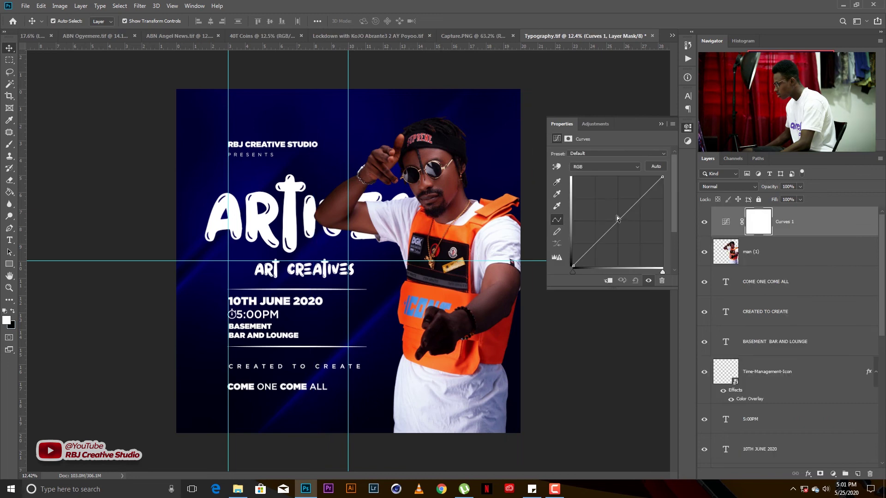
pyautogui.moveTo(612, 223); pyautogui.dragTo(605, 217)
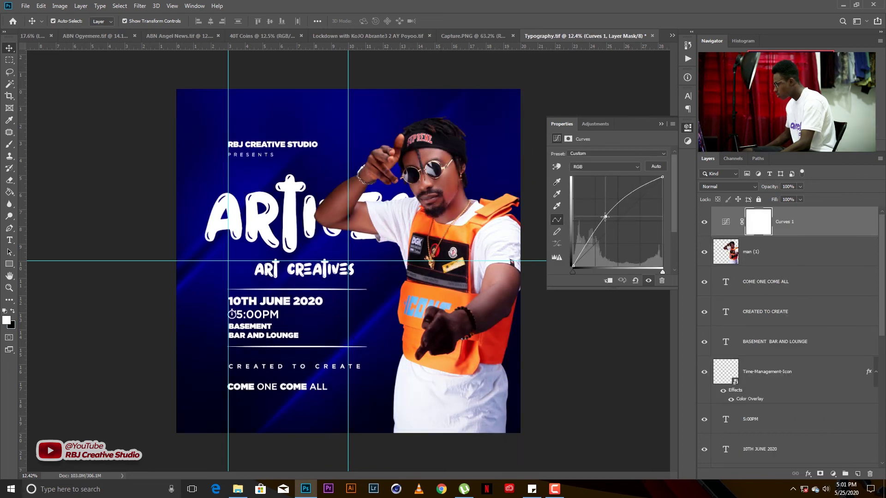
pyautogui.rightClick(793, 222)
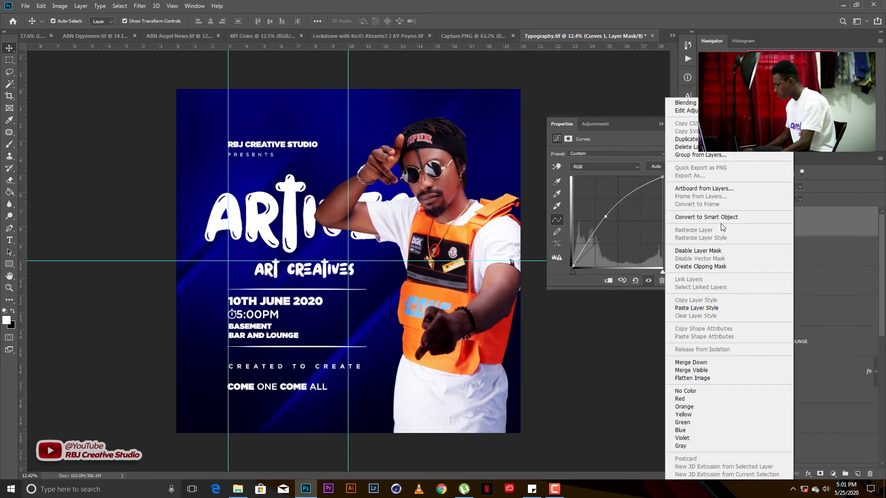
pyautogui.click(704, 266)
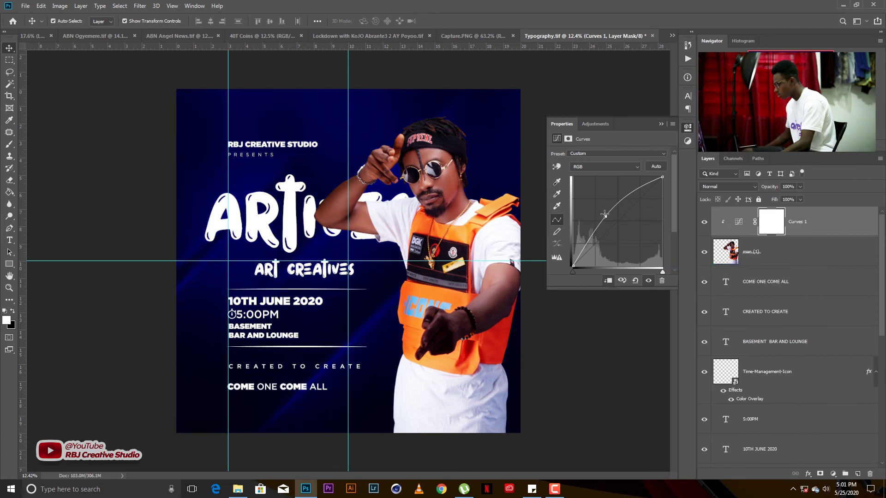
pyautogui.moveTo(605, 215); pyautogui.dragTo(602, 214)
pyautogui.click(380, 239)
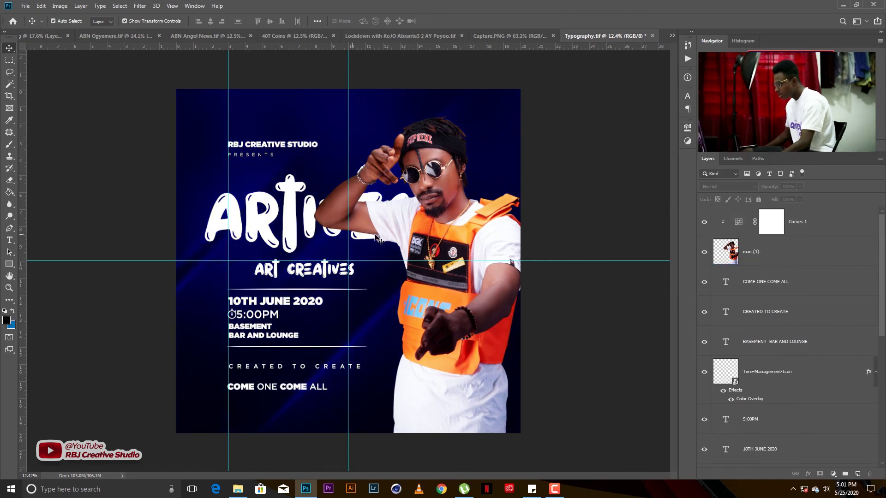
# Bring the "ARTIVES" title layer to the front, above the man's picture and its Curves adjustment
pyautogui.click(297, 220)
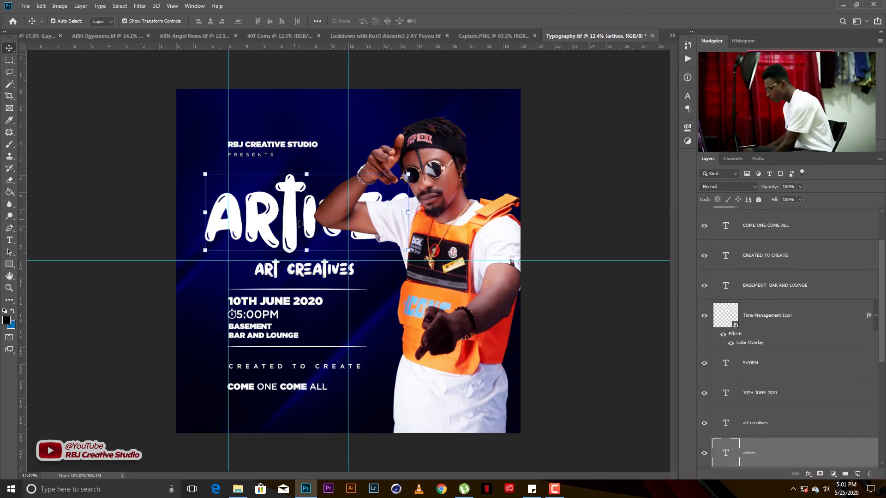
pyautogui.press('ctrl')
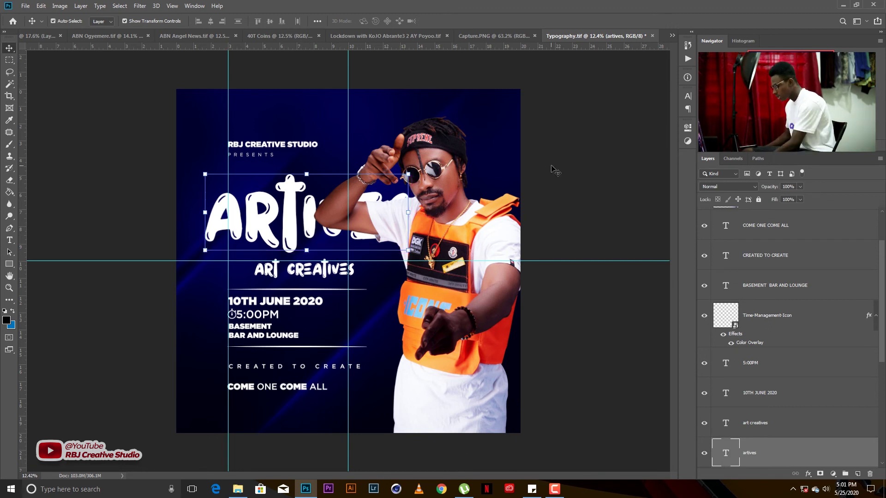
pyautogui.hotkey('ctrl', 'shift', ']')
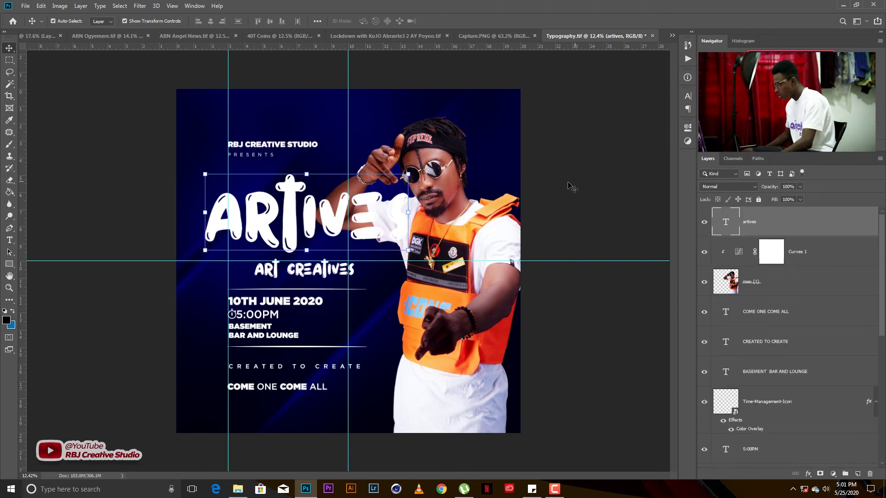
pyautogui.click(359, 231)
pyautogui.click(401, 226)
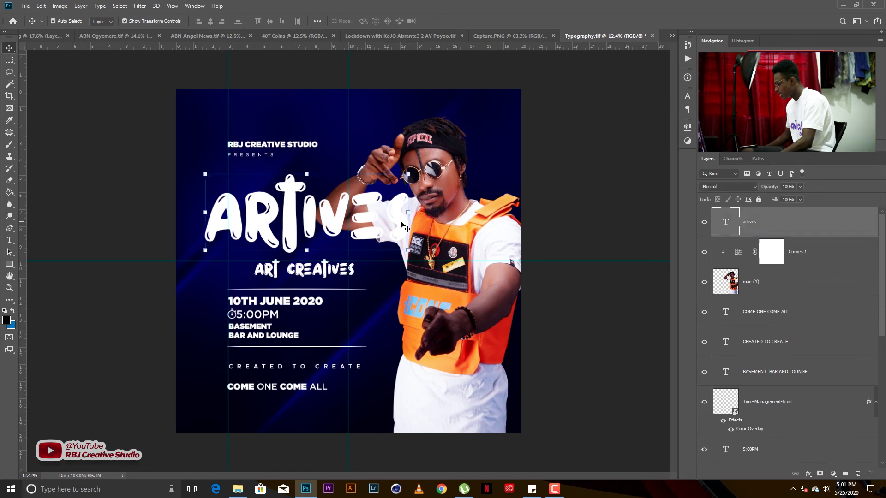
# Add a Multiply drop shadow to the "ARTIVES" title with 49% opacity, 90° angle, 16 px distance, 9% spread and 250 px size
pyautogui.click(810, 474)
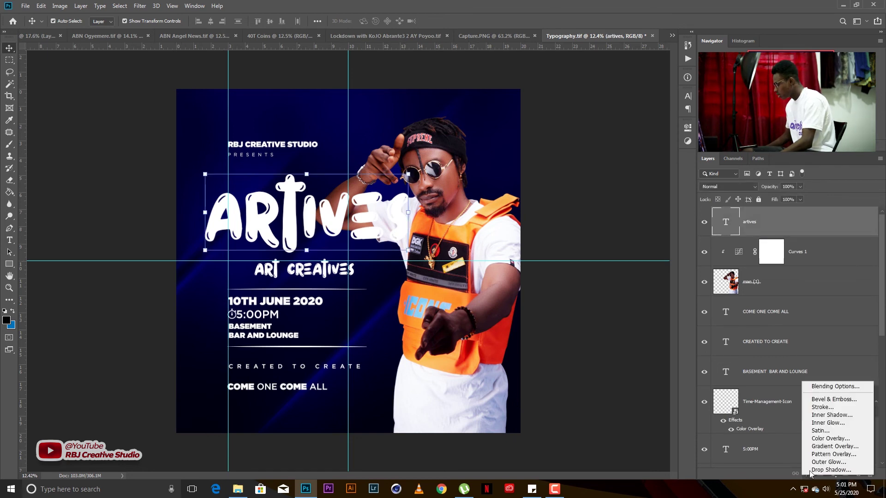
pyautogui.click(814, 470)
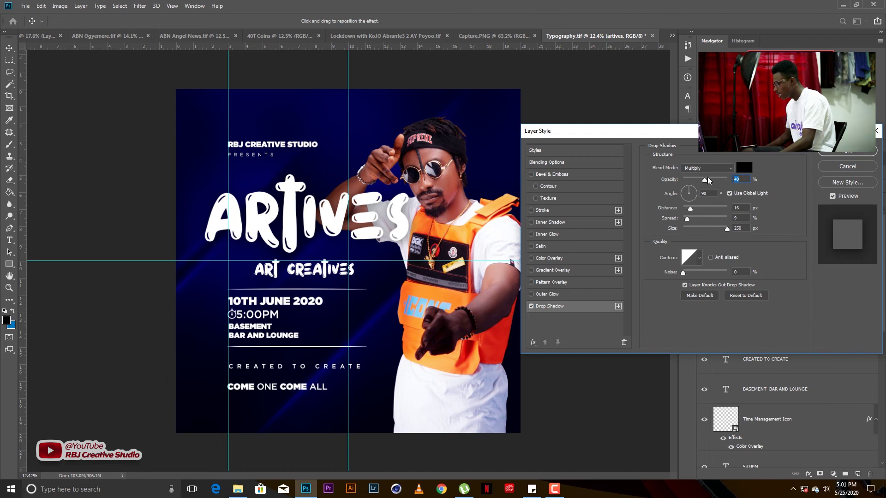
pyautogui.press('Return')
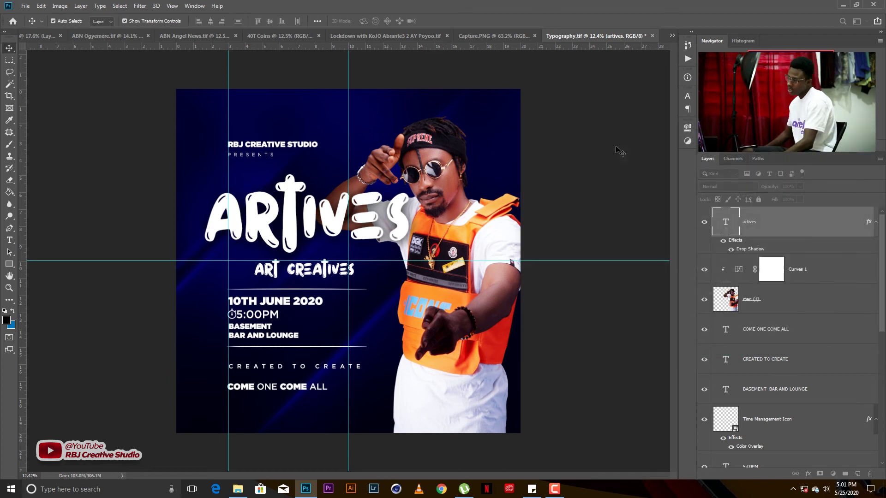